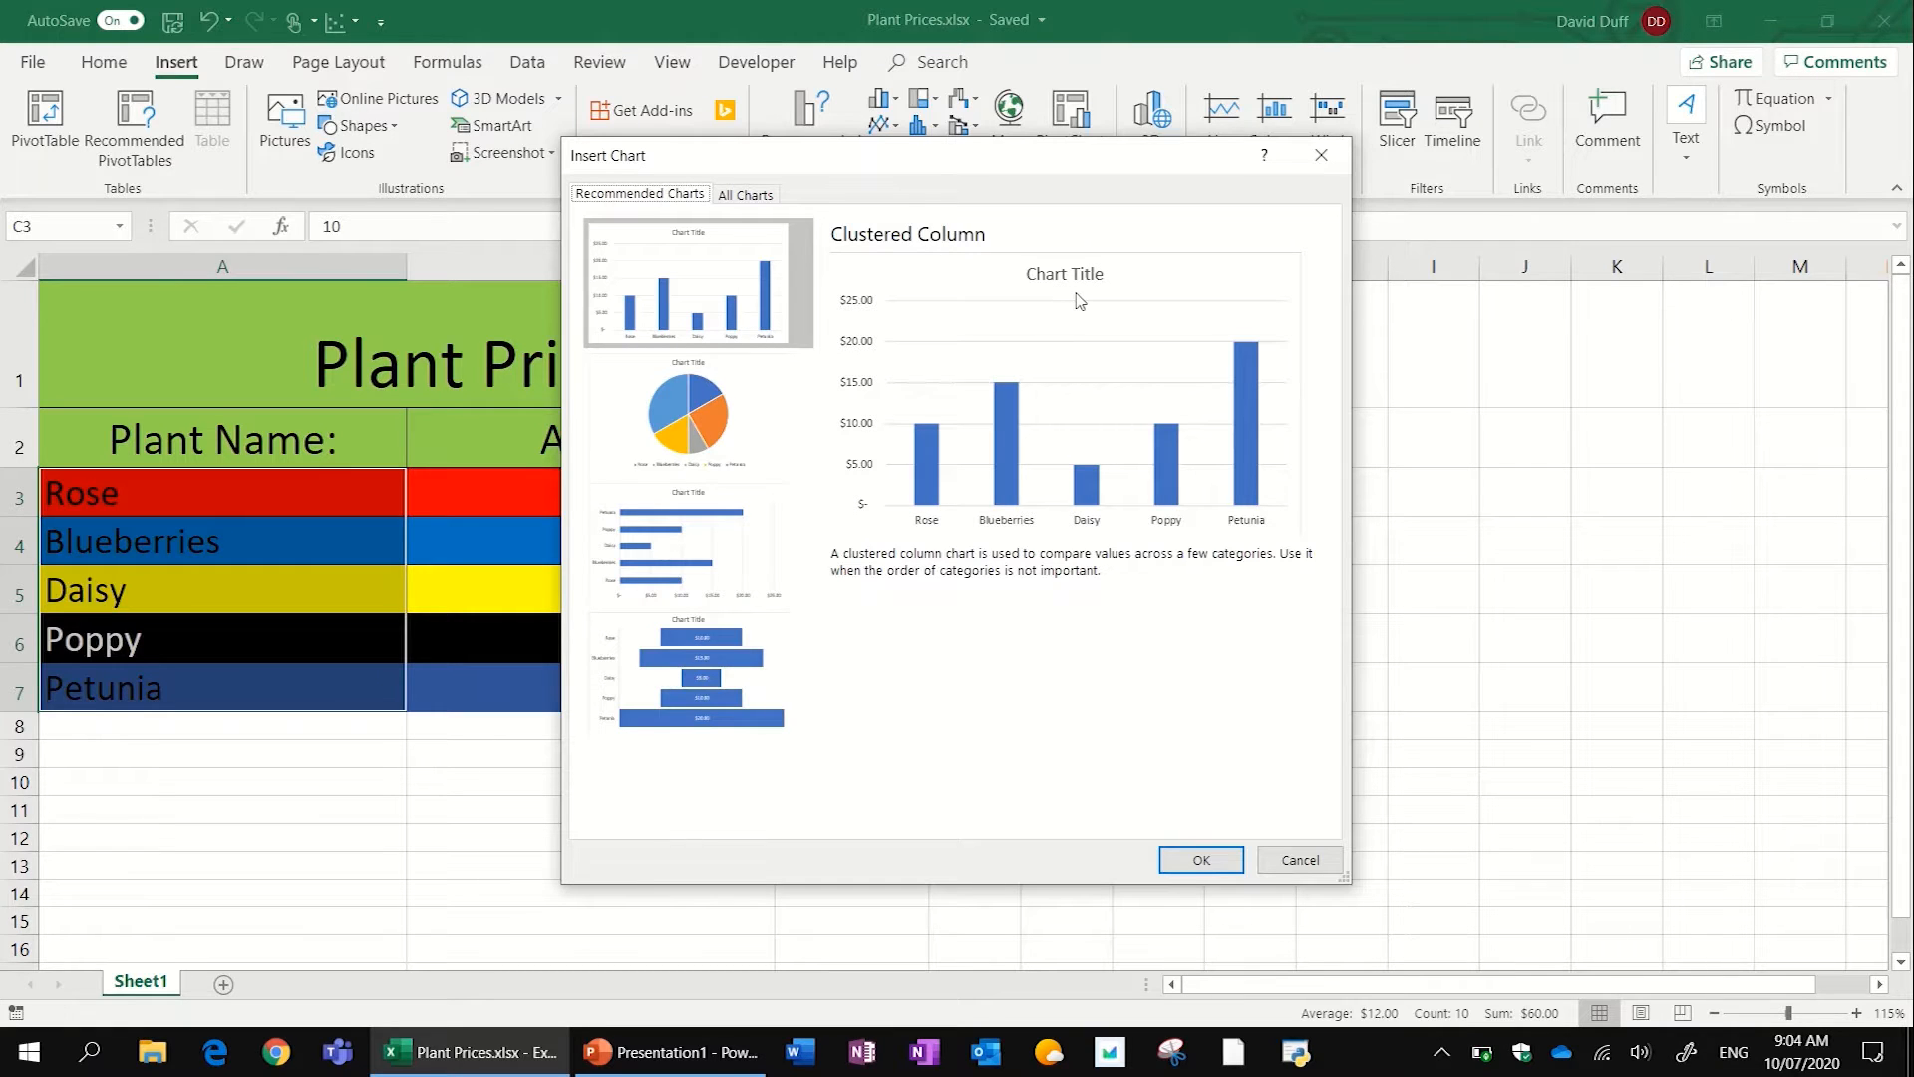
- Compare the recommended chart types, insert the Clustered Column chart, and move it onto the blank cells beside the plant table
left_click(722, 431)
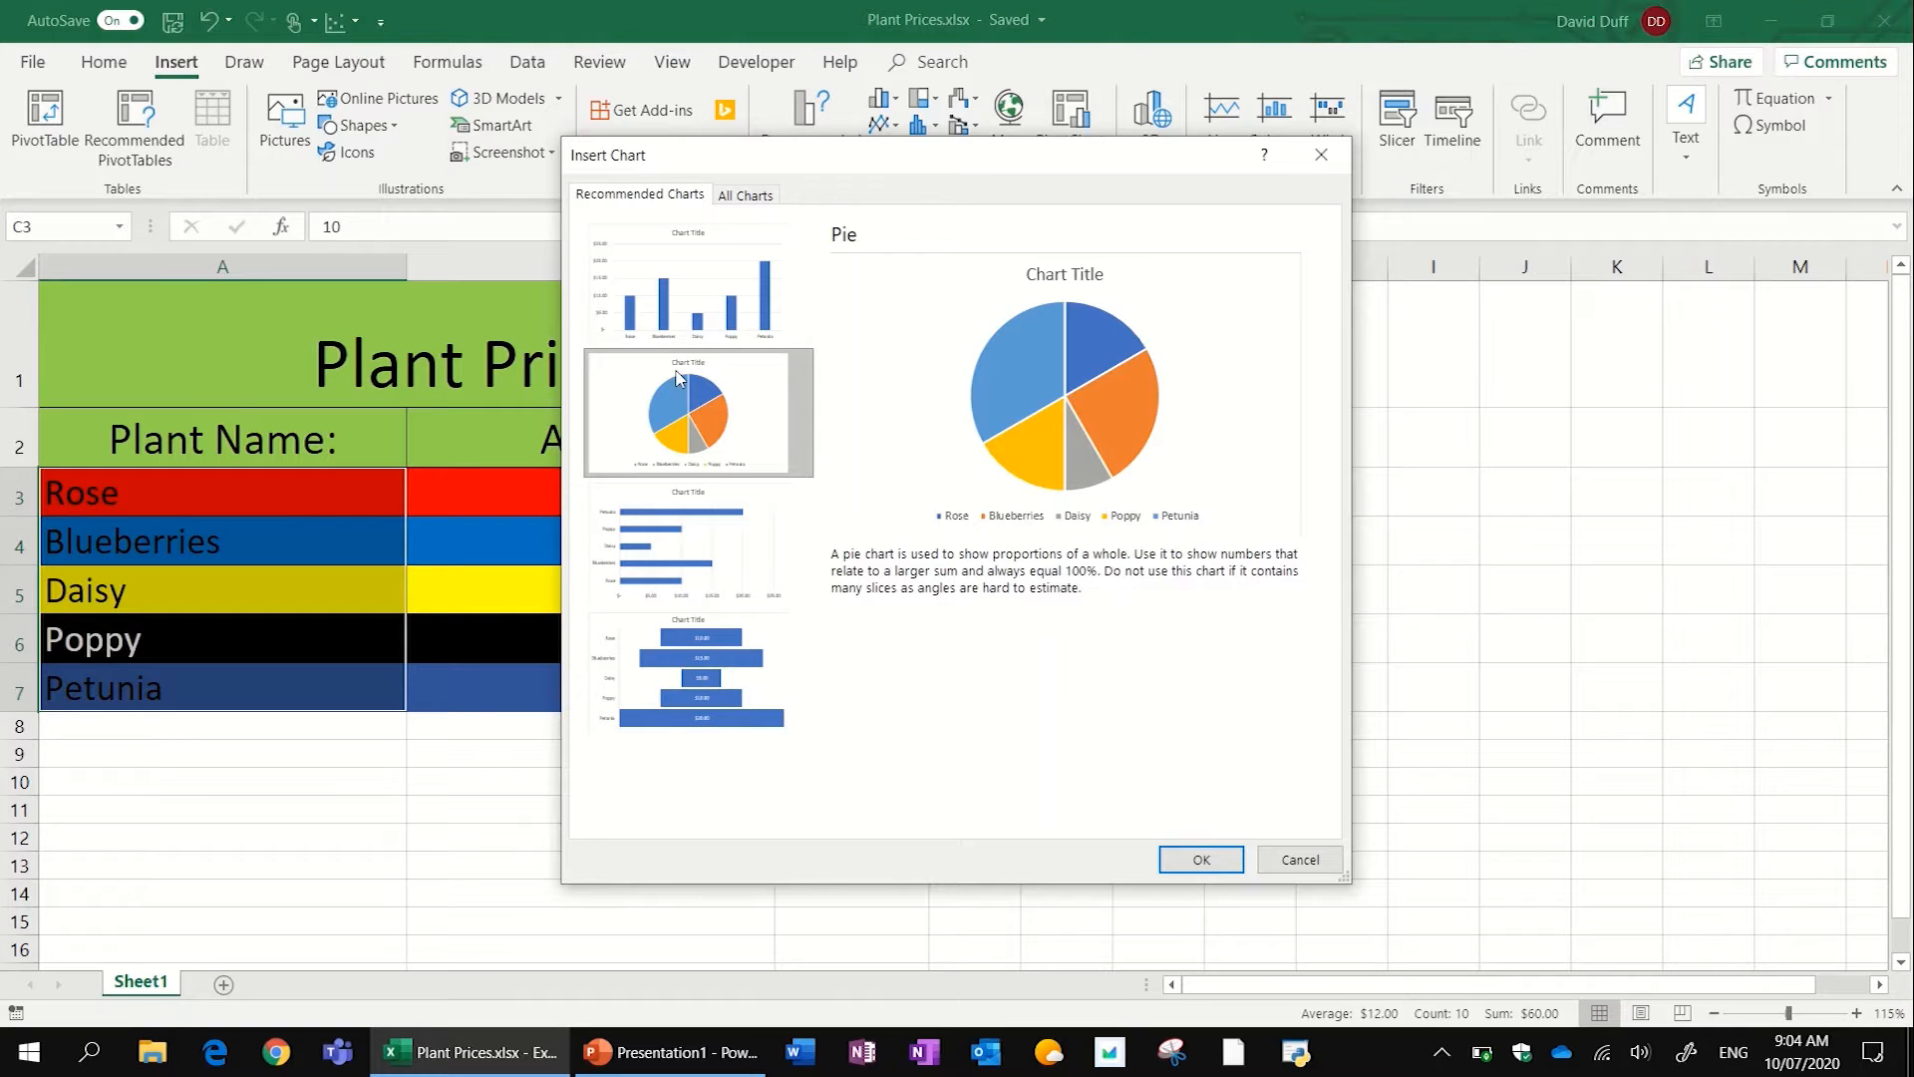
left_click(623, 592)
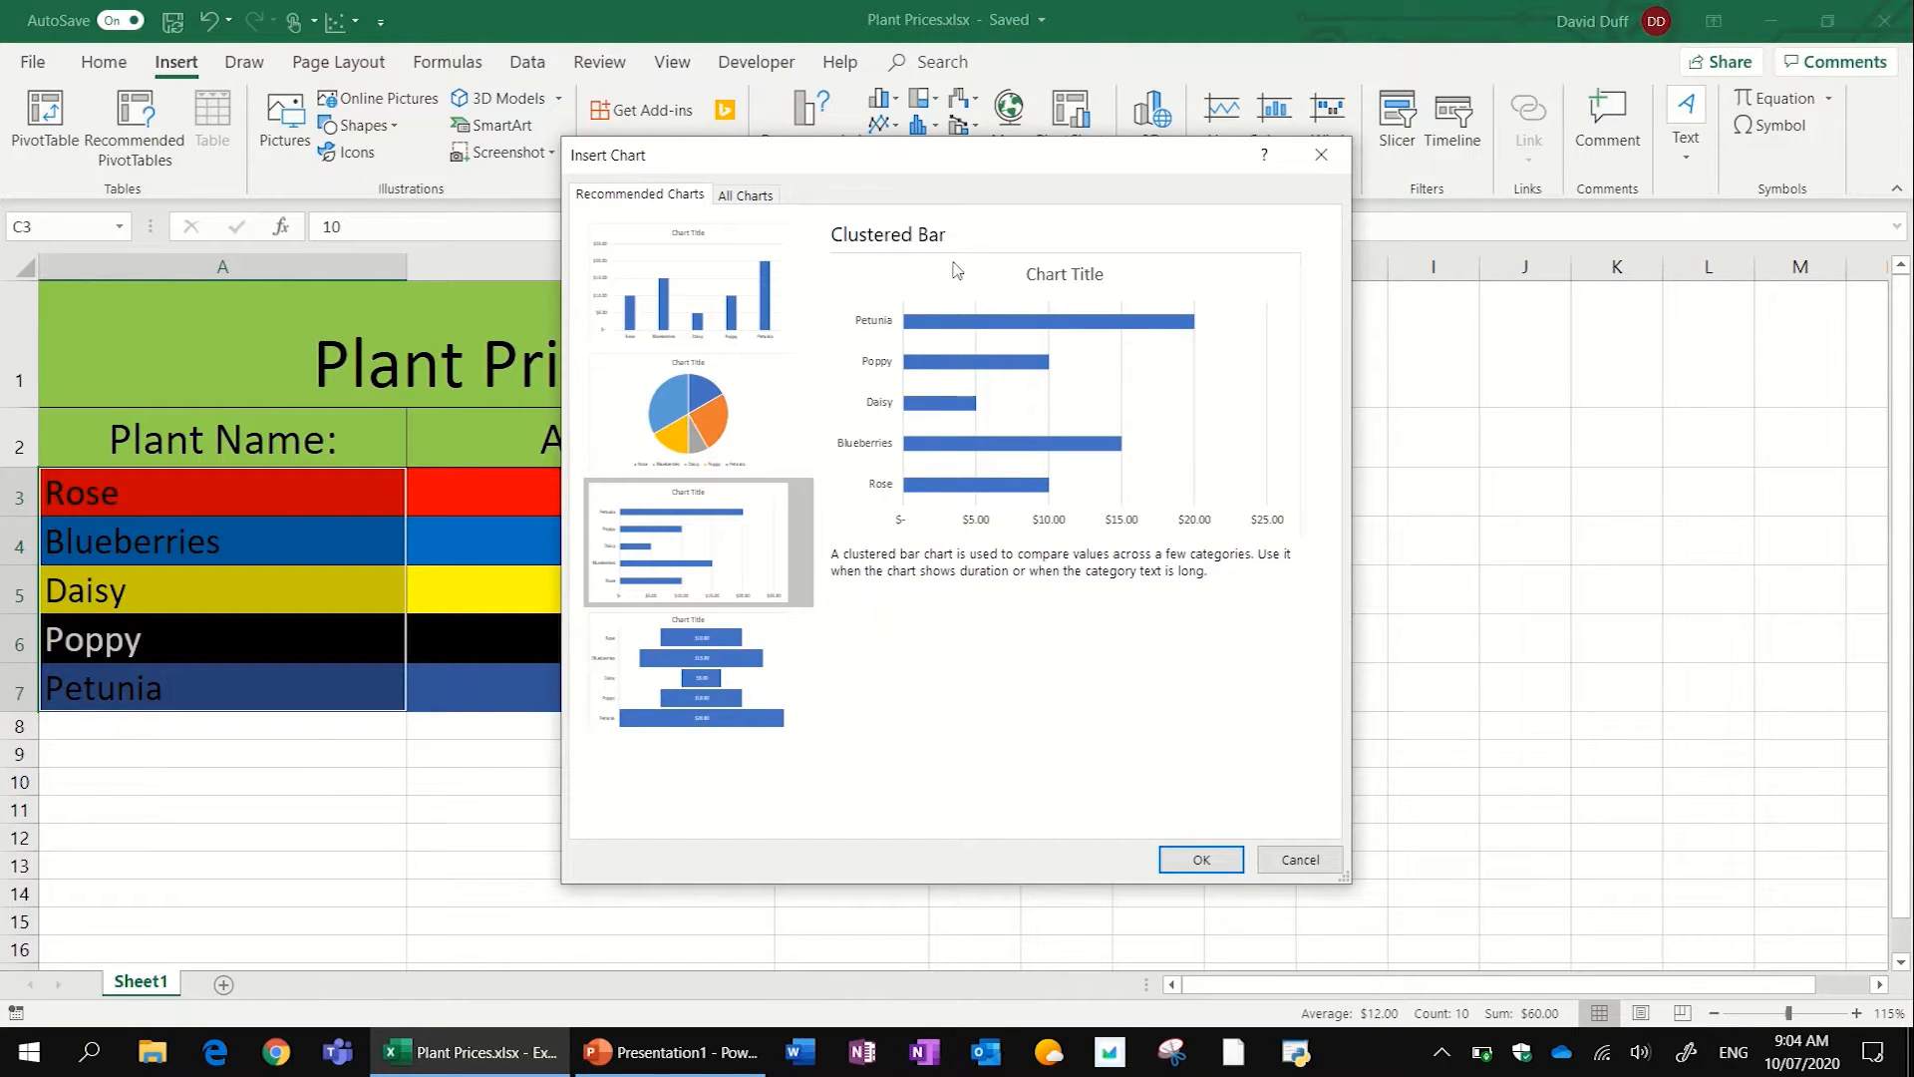
left_click(685, 309)
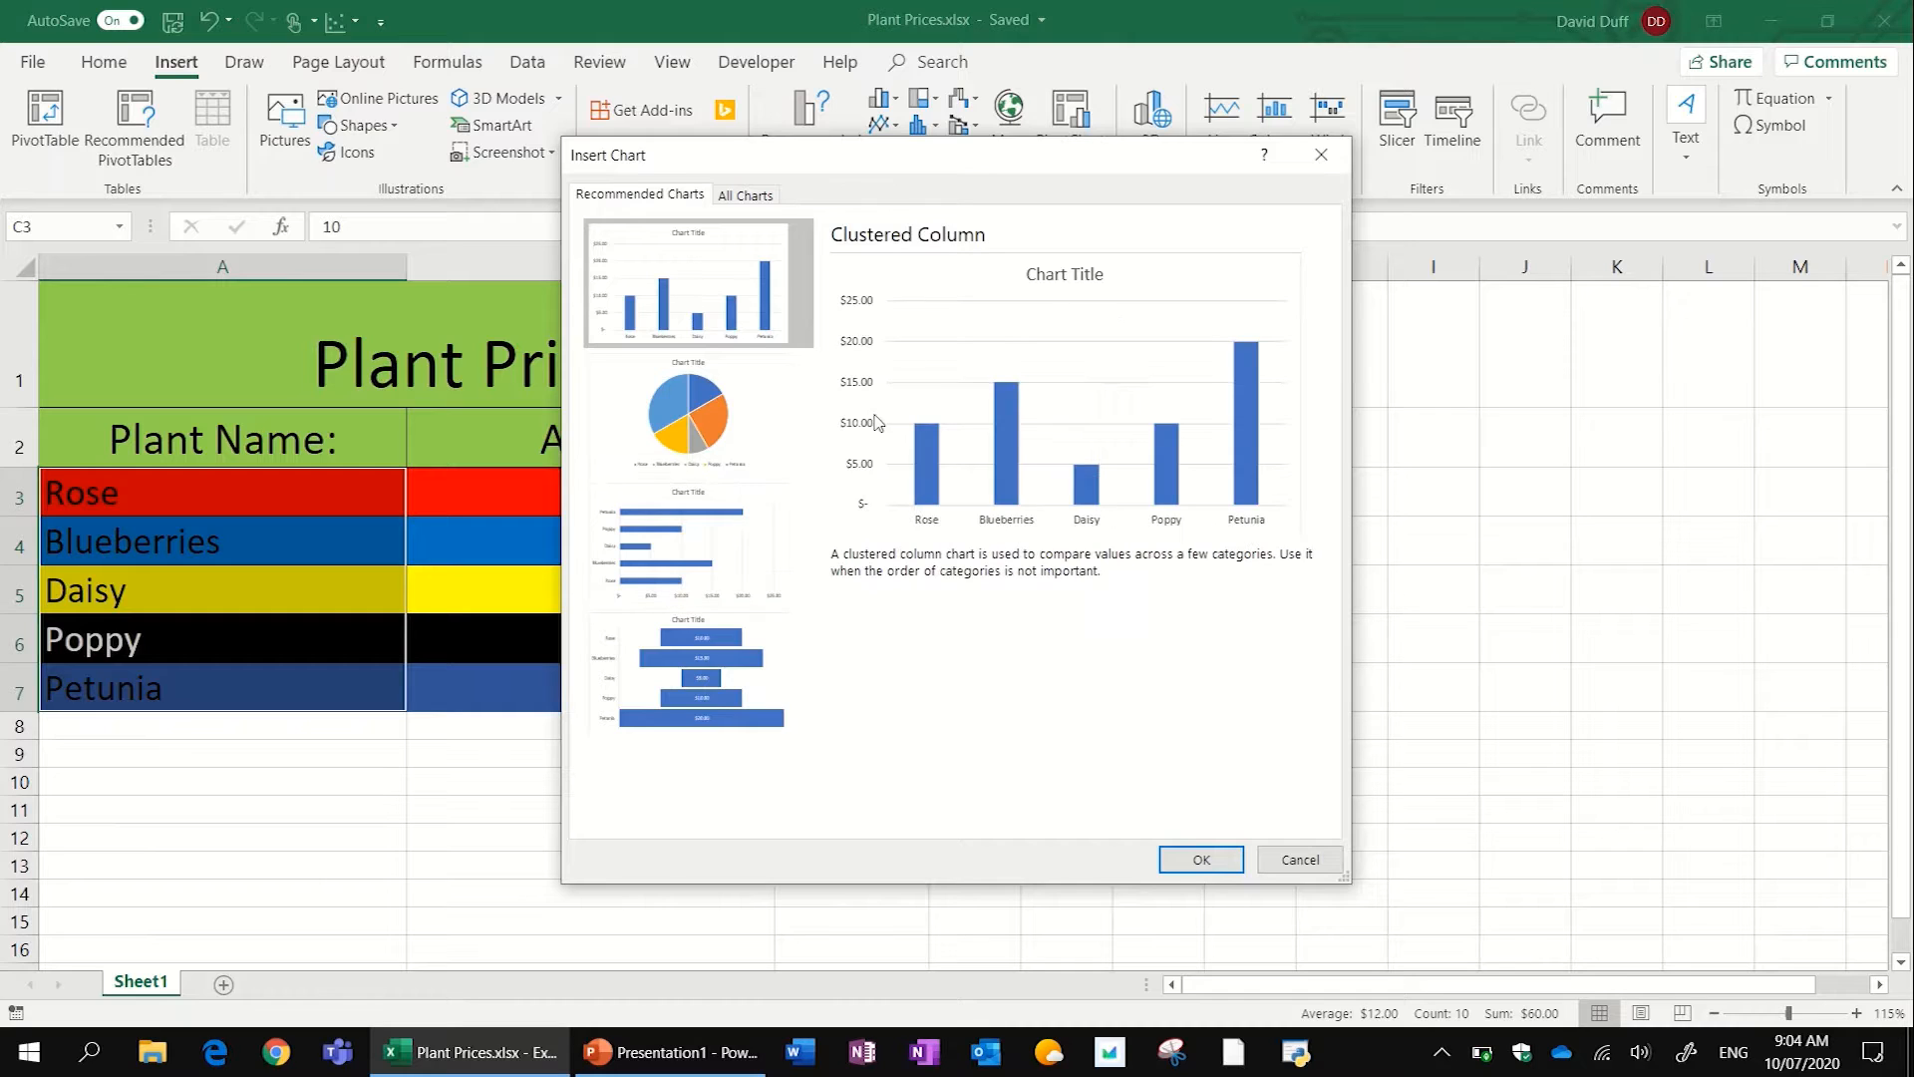
left_click(678, 556)
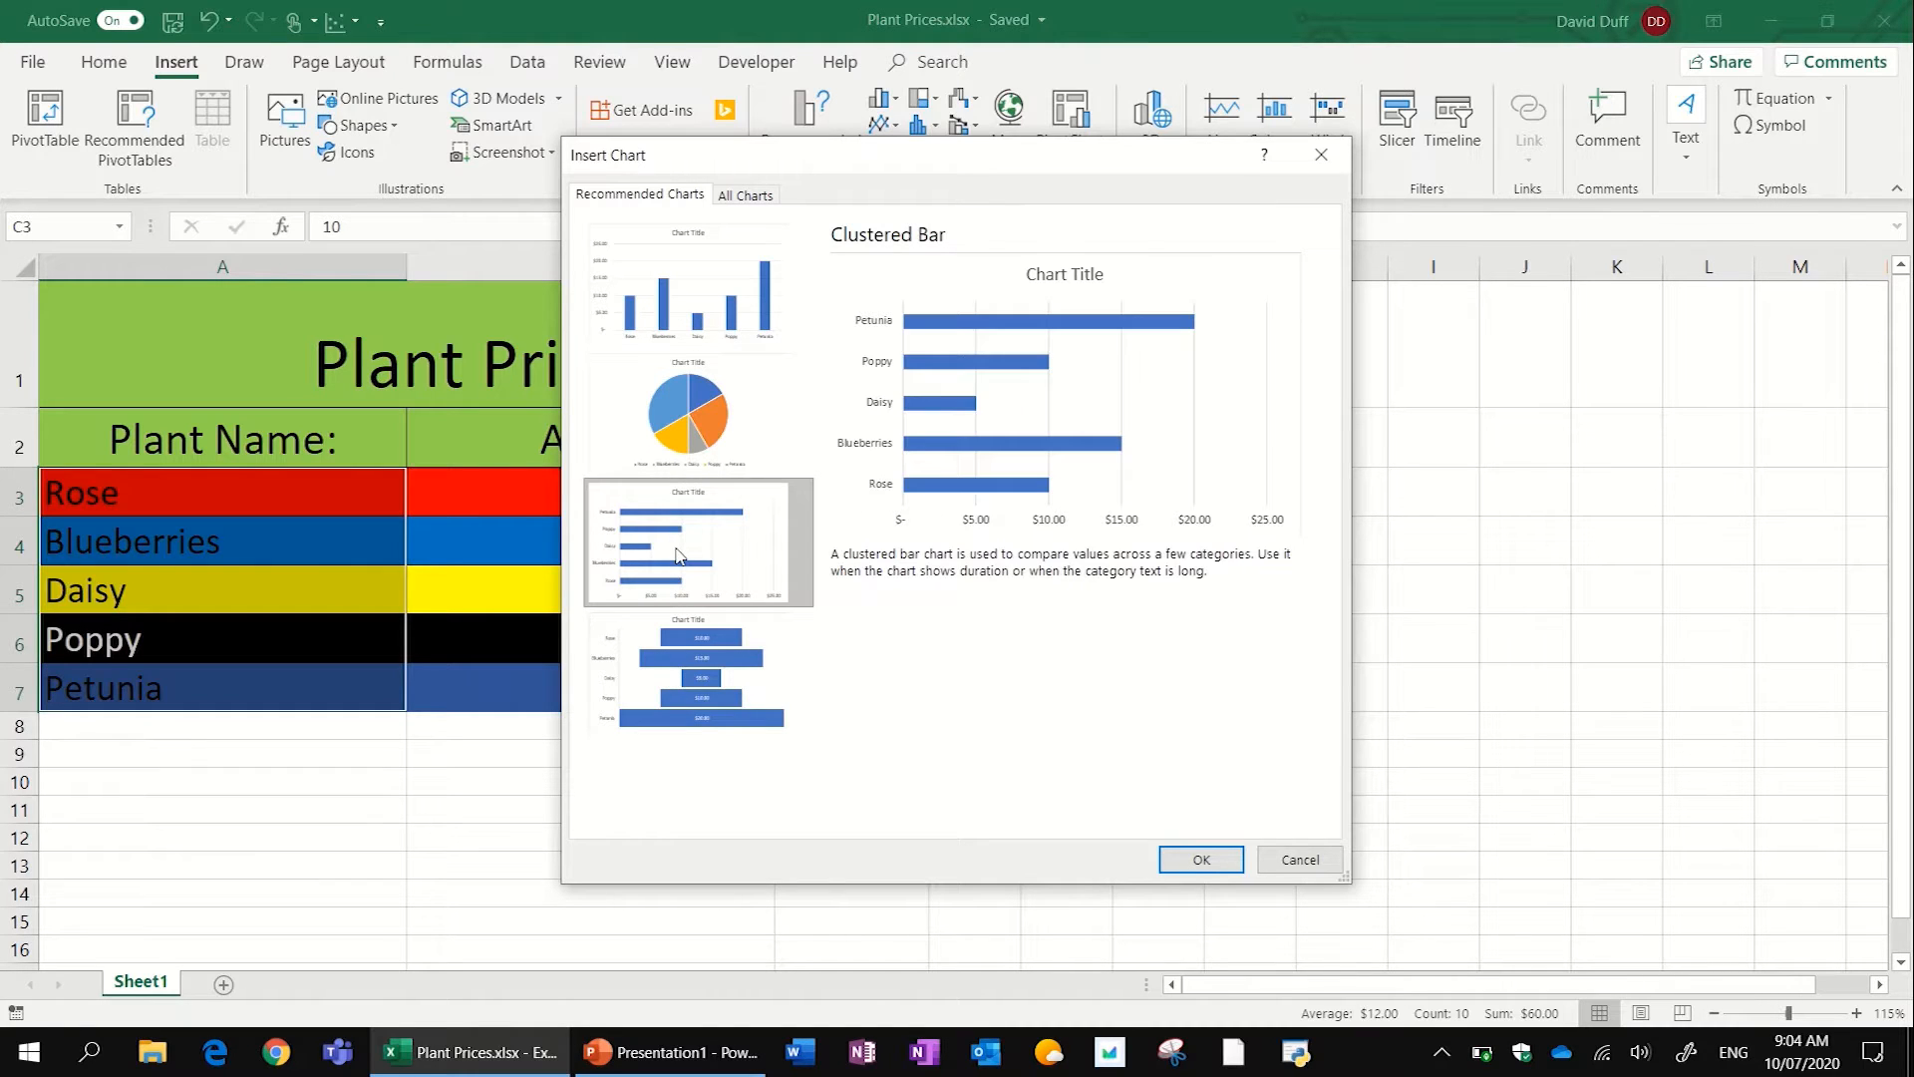
left_click(735, 720)
left_click(730, 414)
left_click(738, 344)
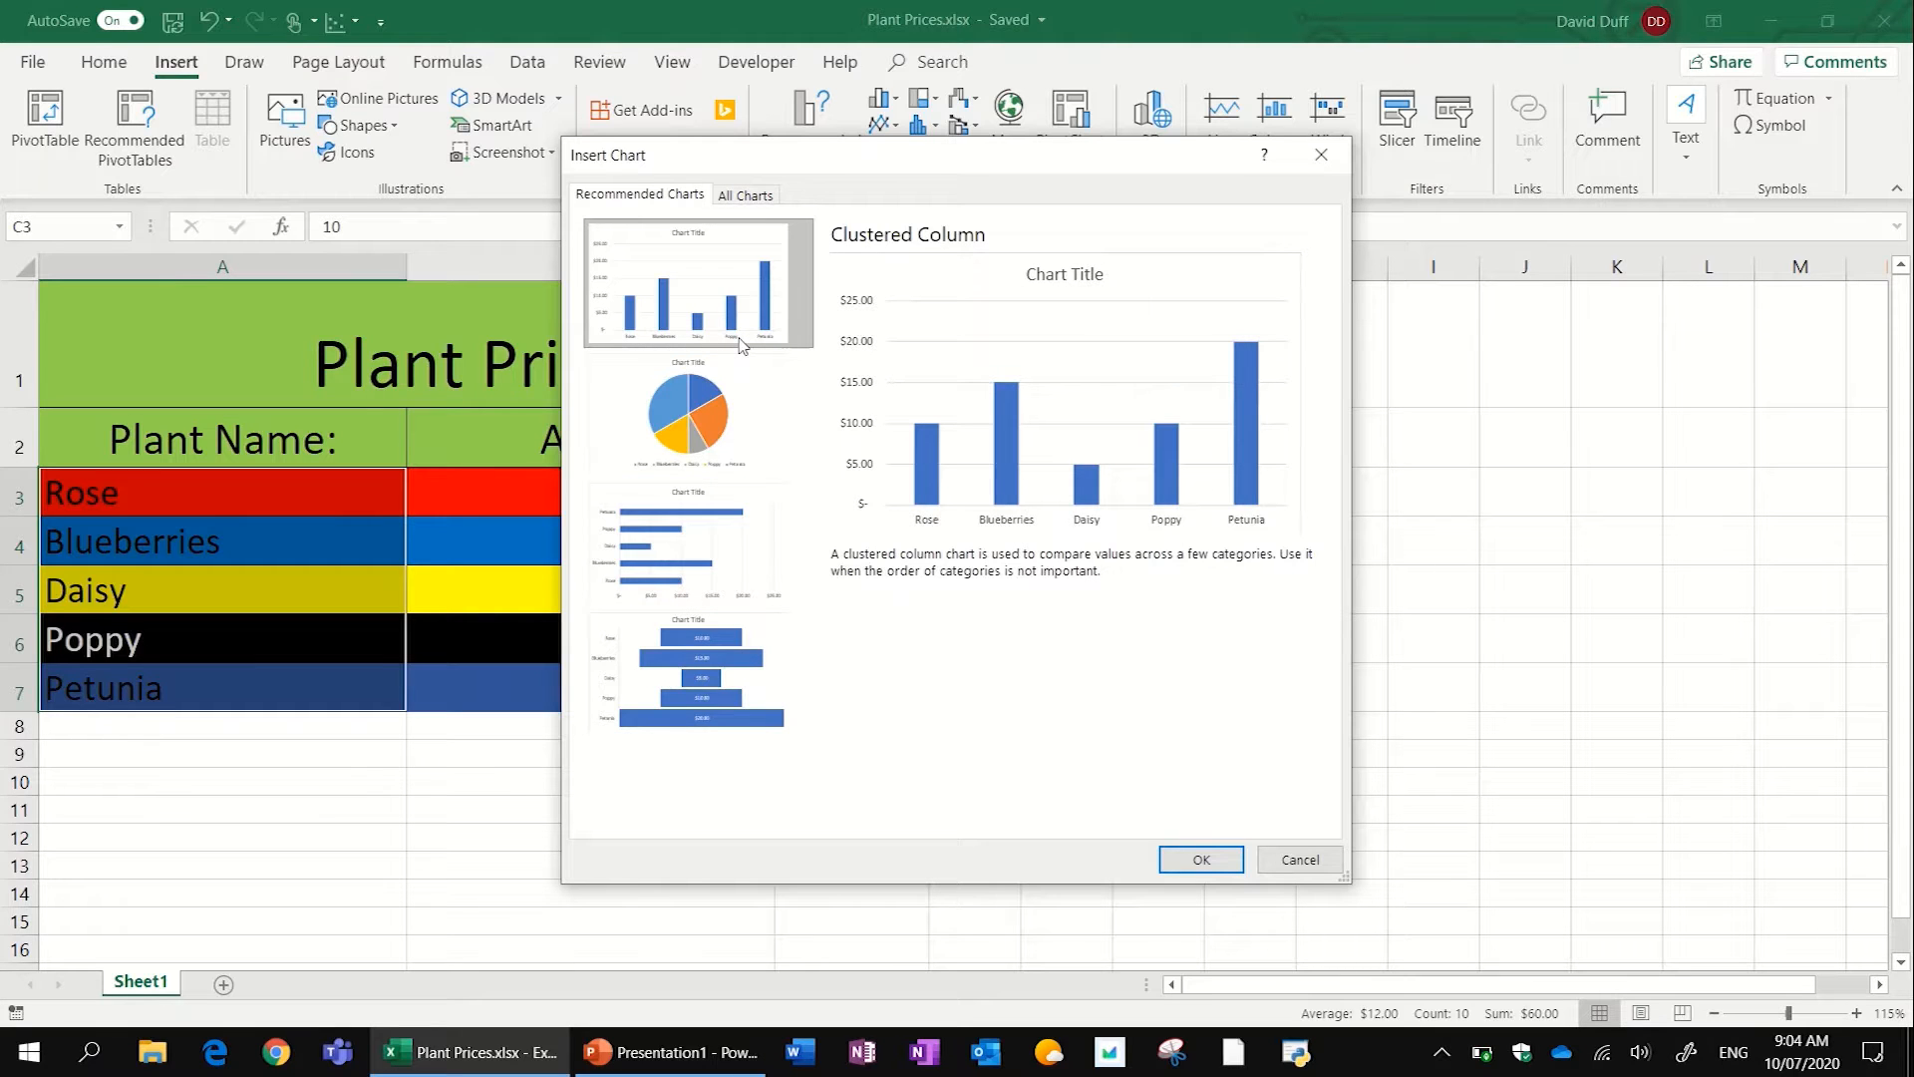
left_click(1201, 860)
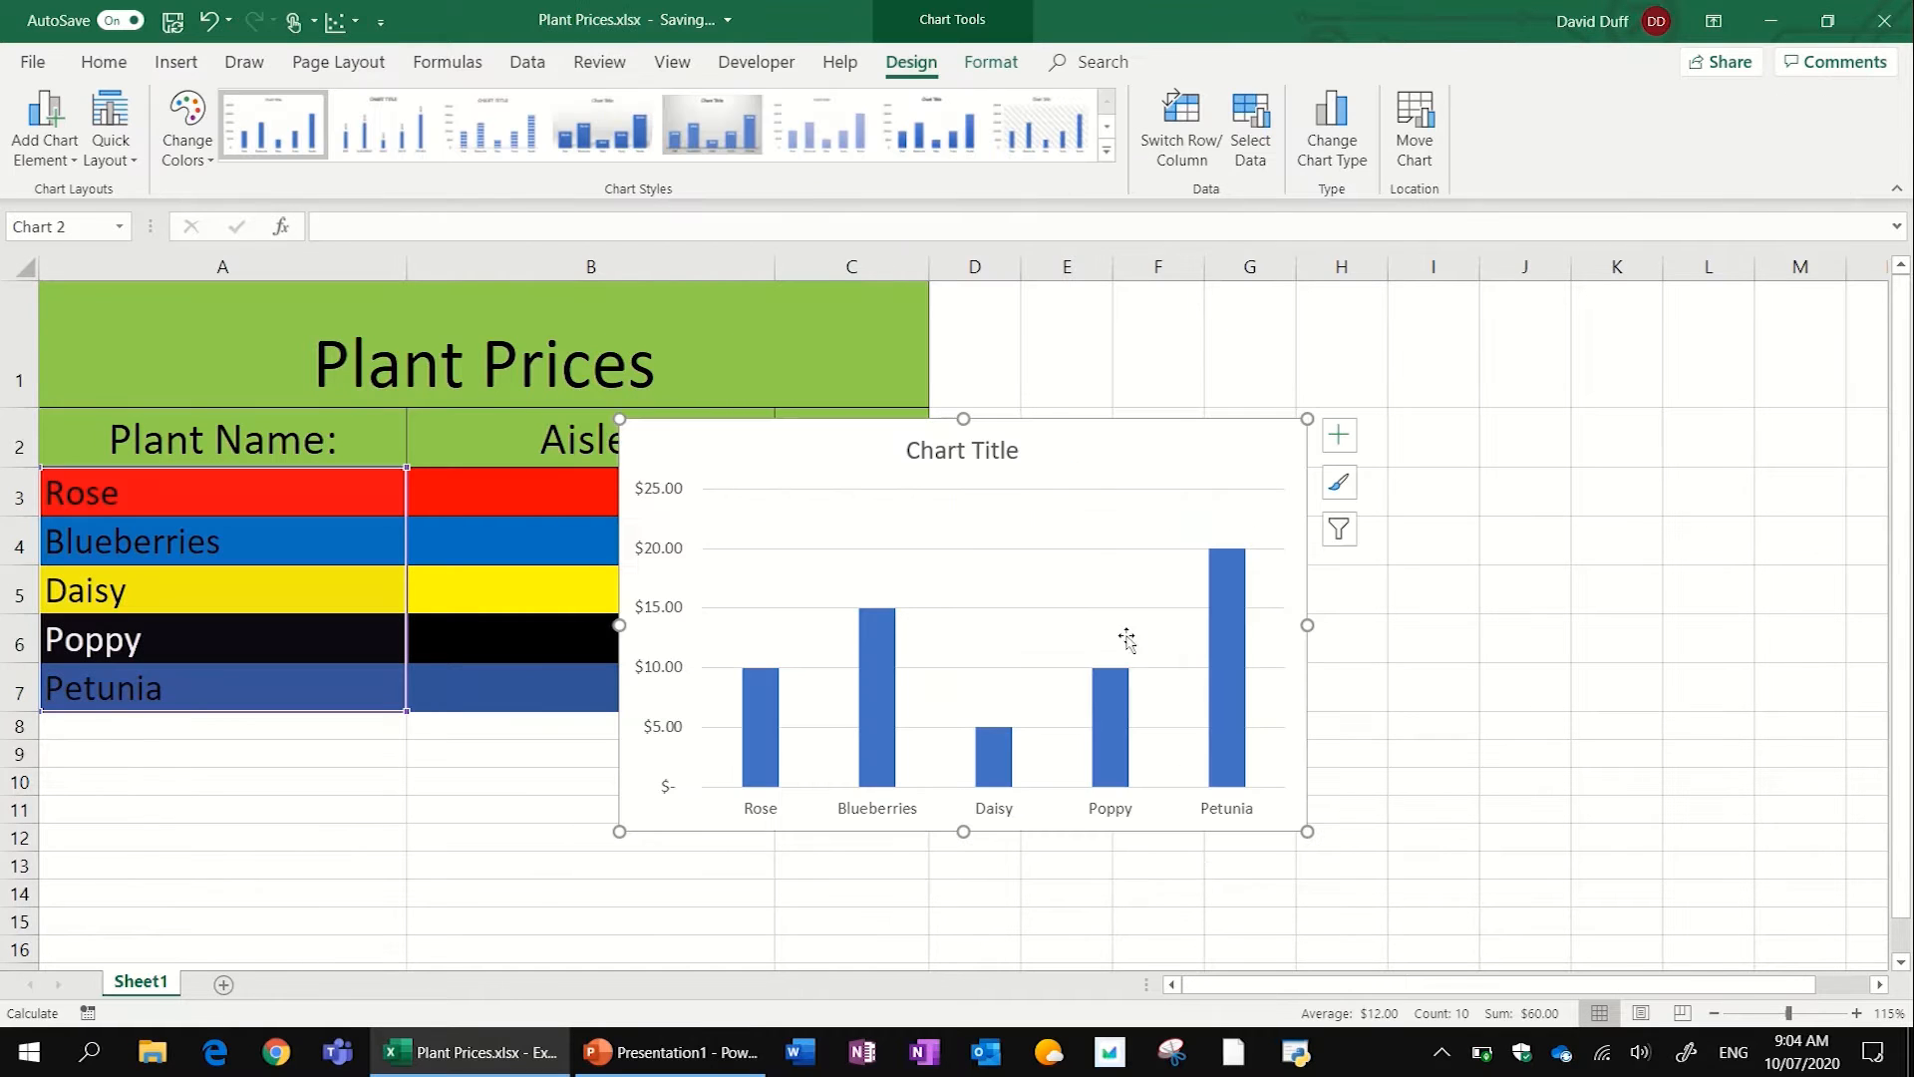
left_click_drag(1116, 450, 1559, 385)
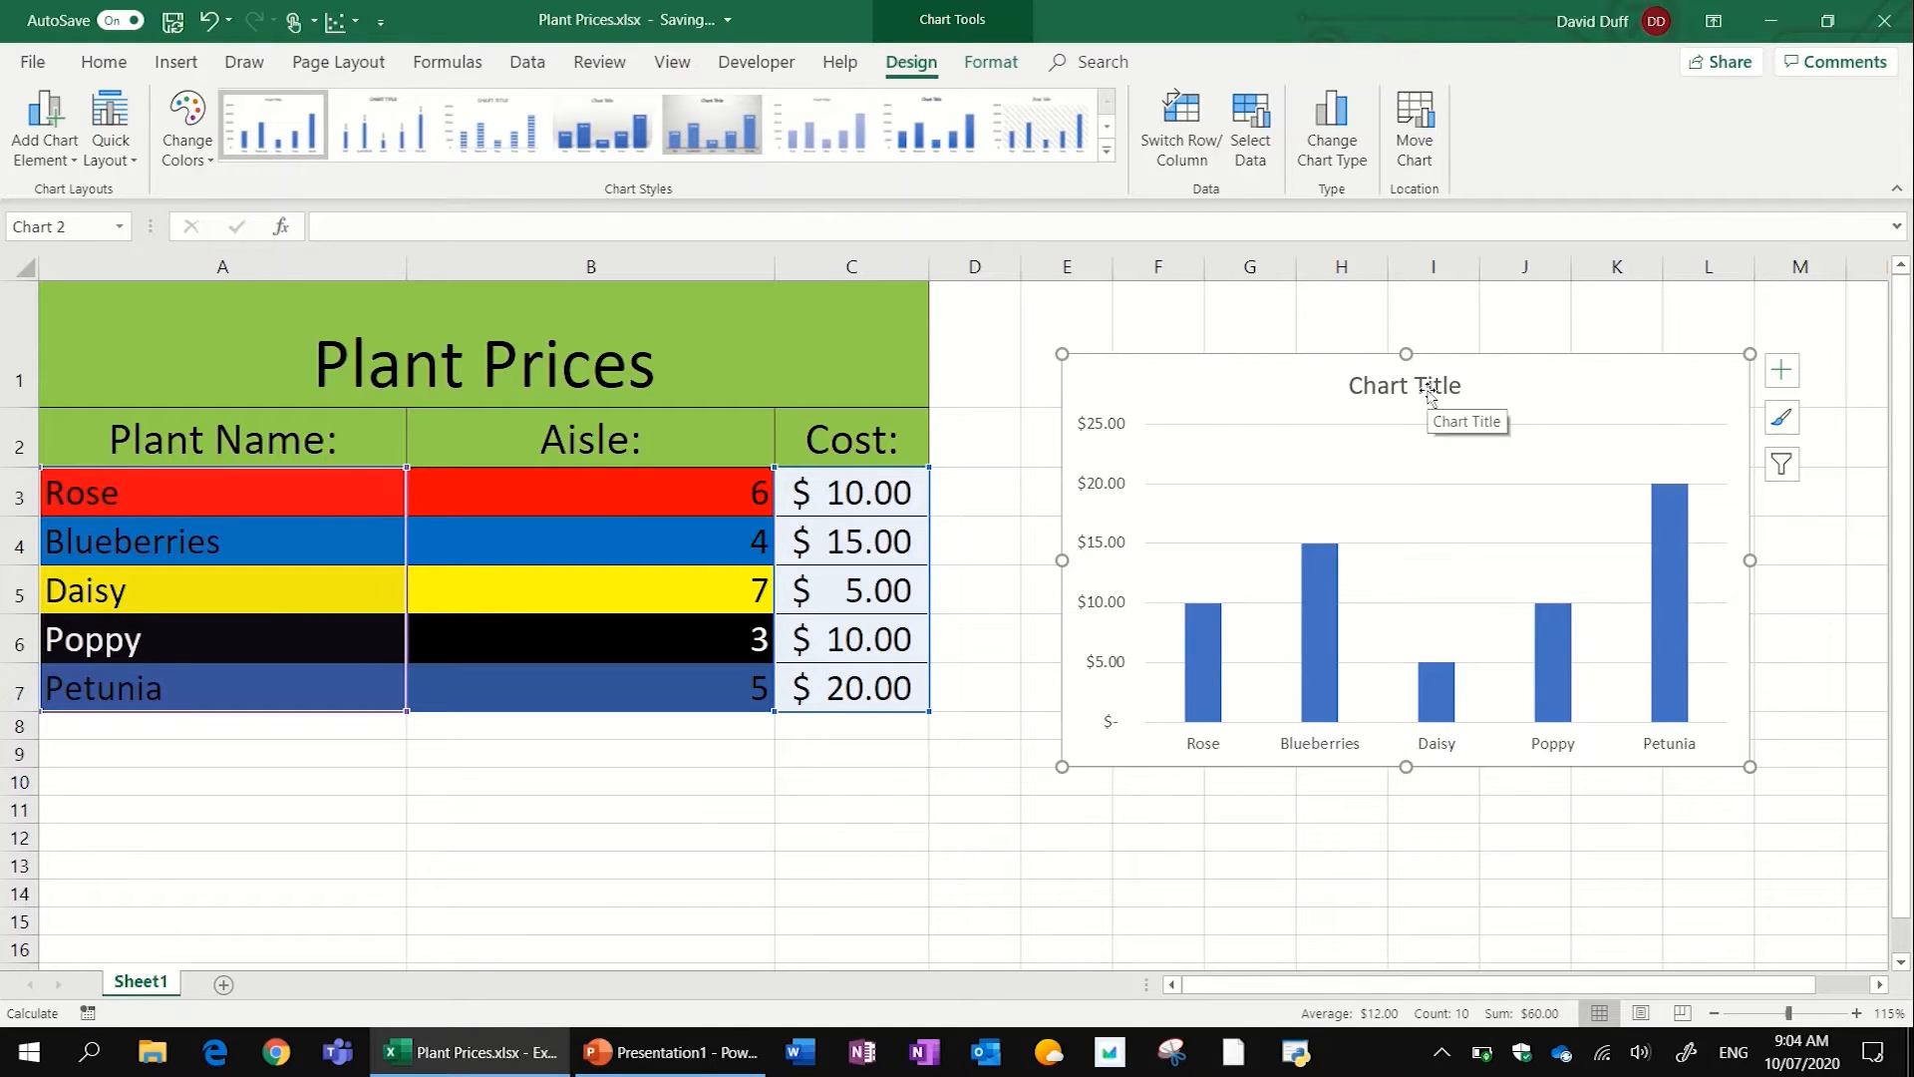
- Change the chart title to "Plant Prices:" and close the title formatting options
double_click(1429, 393)
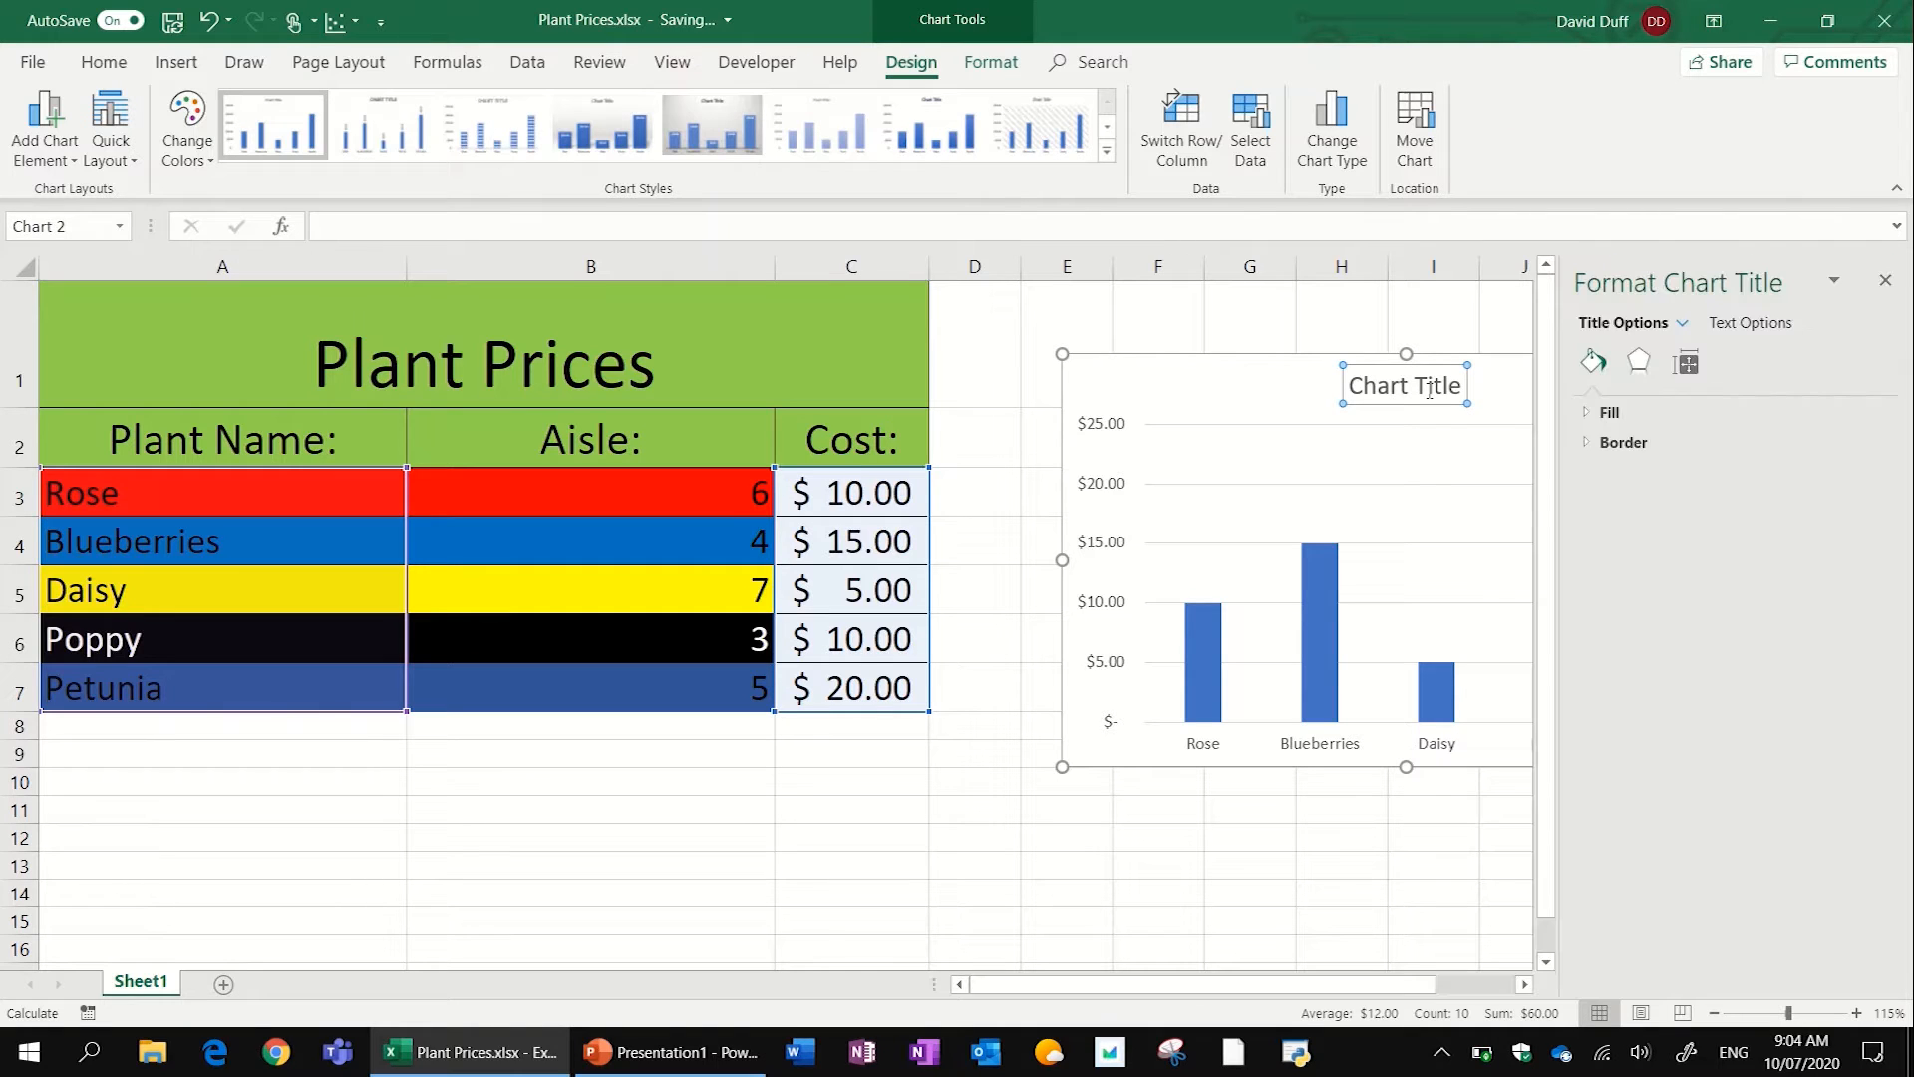
left_click_drag(1351, 388, 1463, 391)
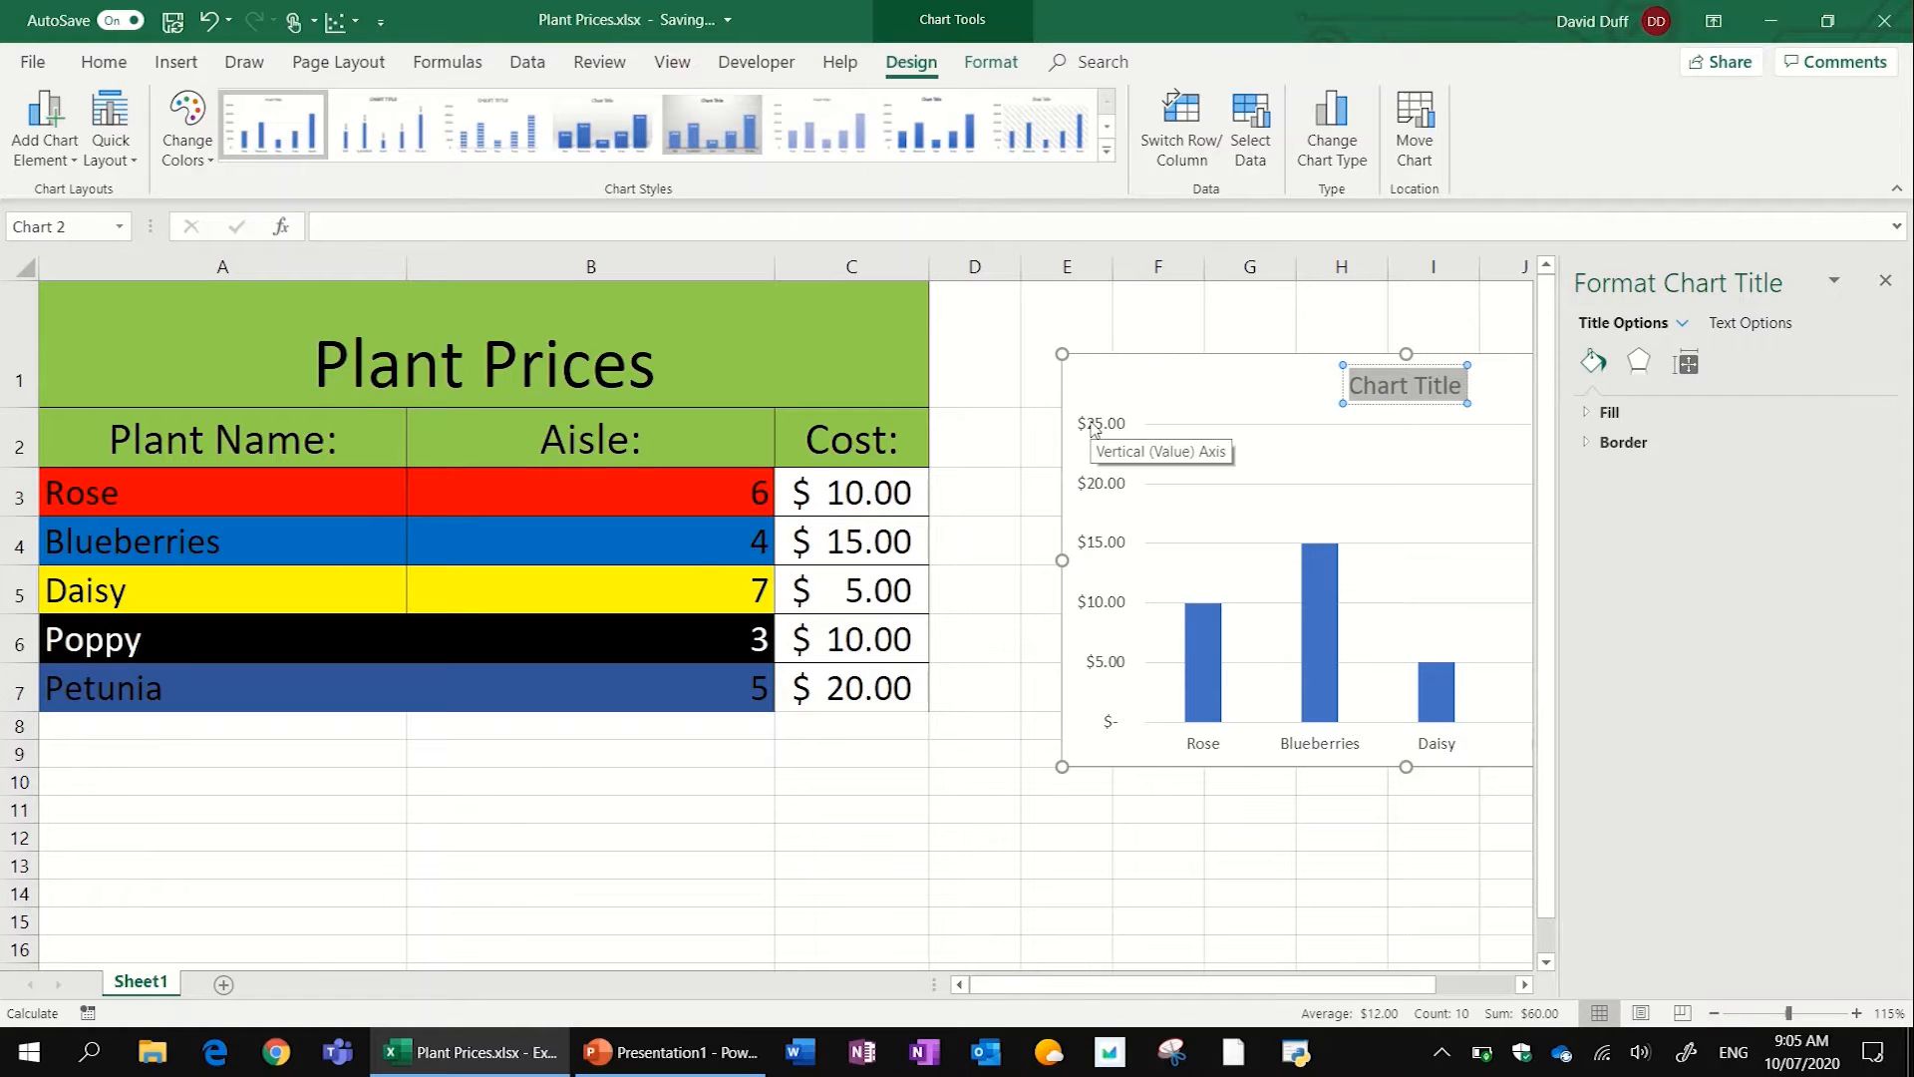
type("Plant Prices:")
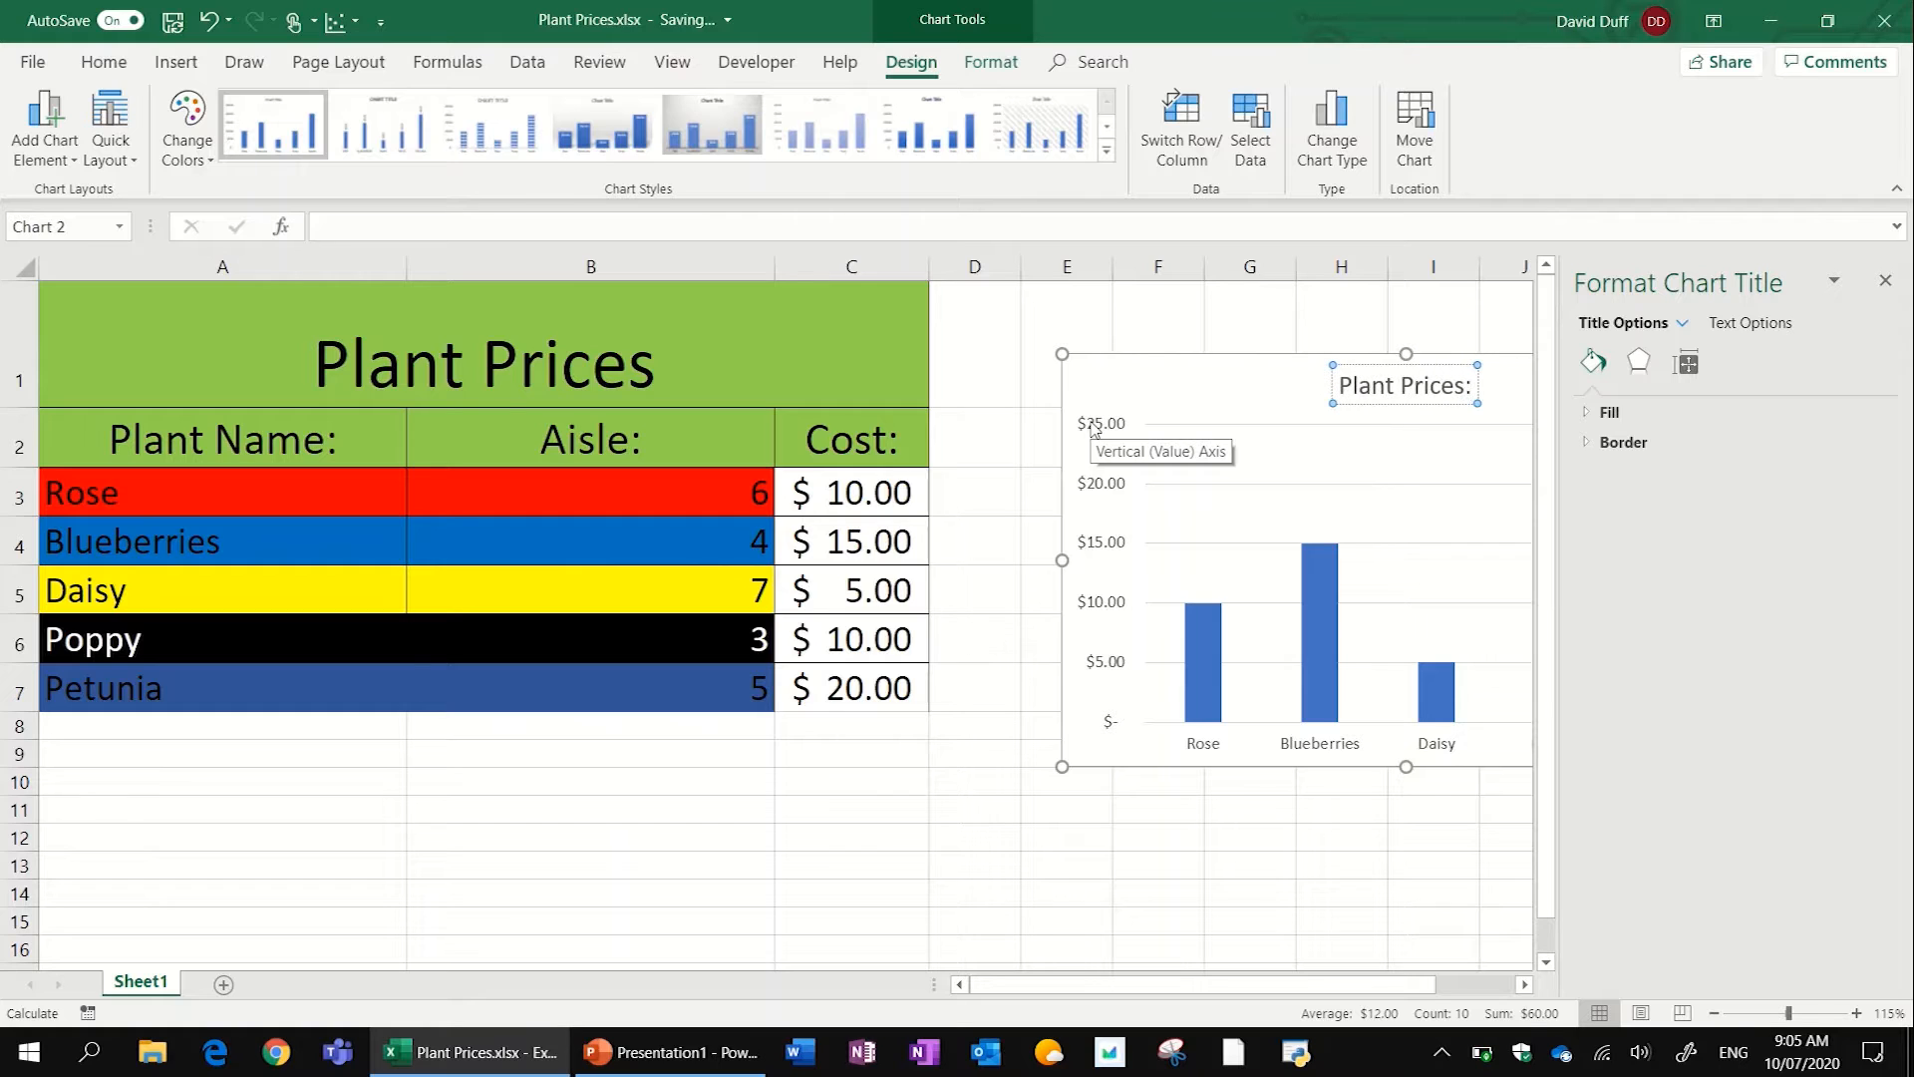
left_click(1885, 280)
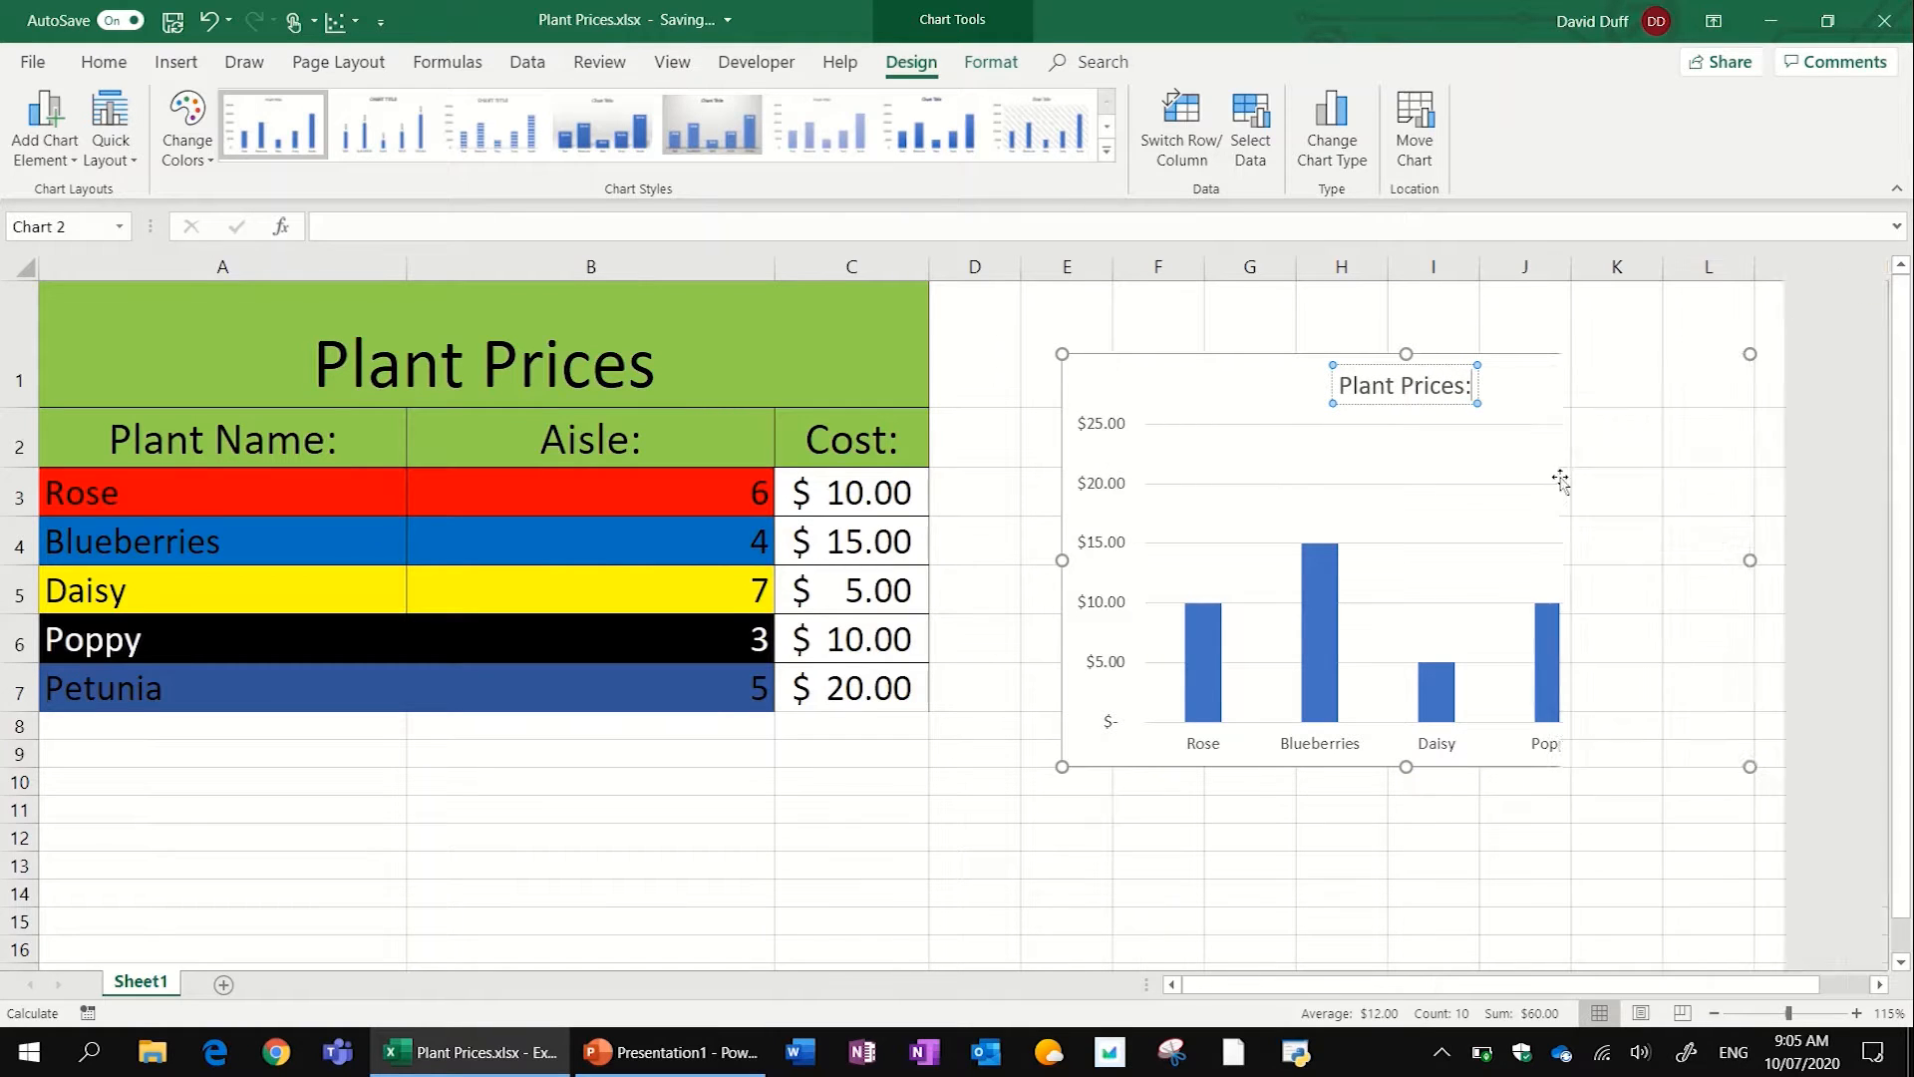
left_click(1444, 834)
- Restyle the column chart with wide bars and value labels inside them, and apply the Colorful palette that starts with orange
scroll(1444, 834, "right", 1)
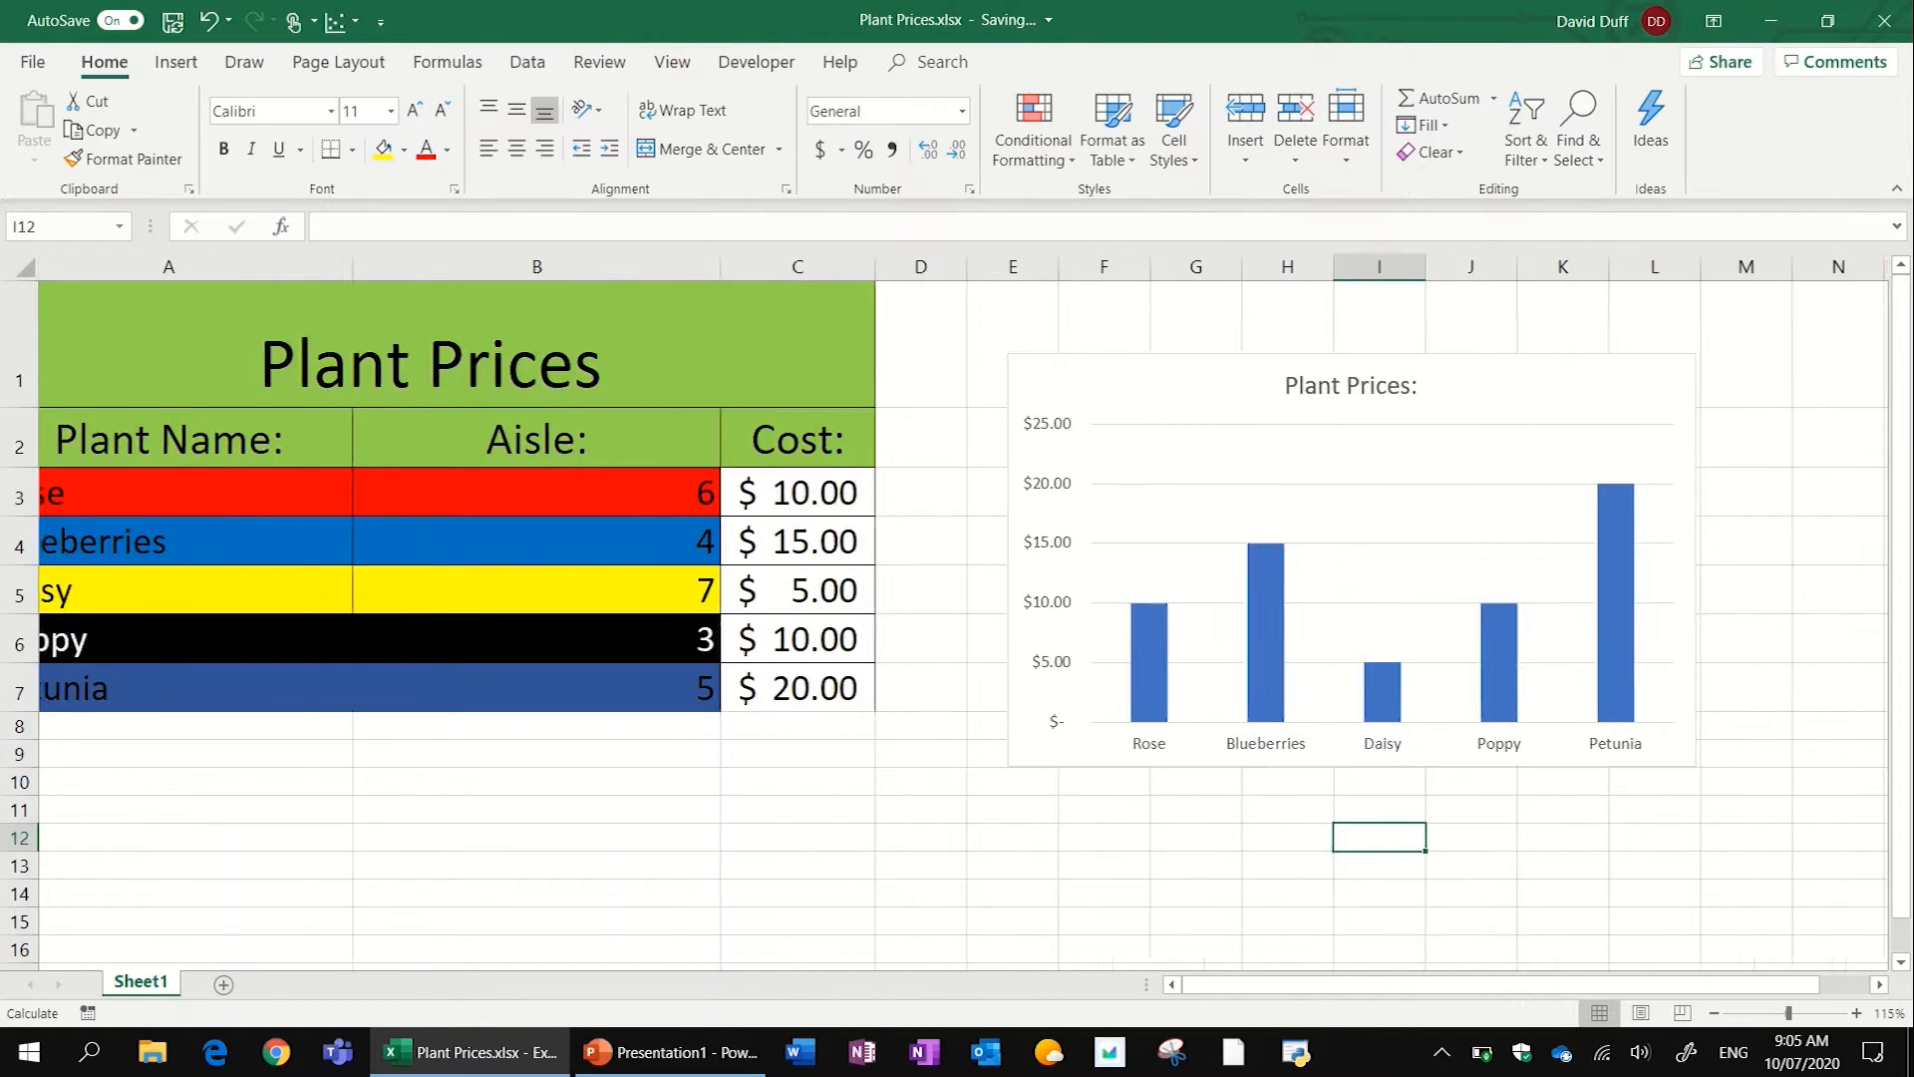
scroll(963, 614, "right", 3)
scroll(963, 614, "down", 1)
scroll(963, 614, "up", 1)
scroll(963, 614, "up", 2)
scroll(963, 614, "left", 1)
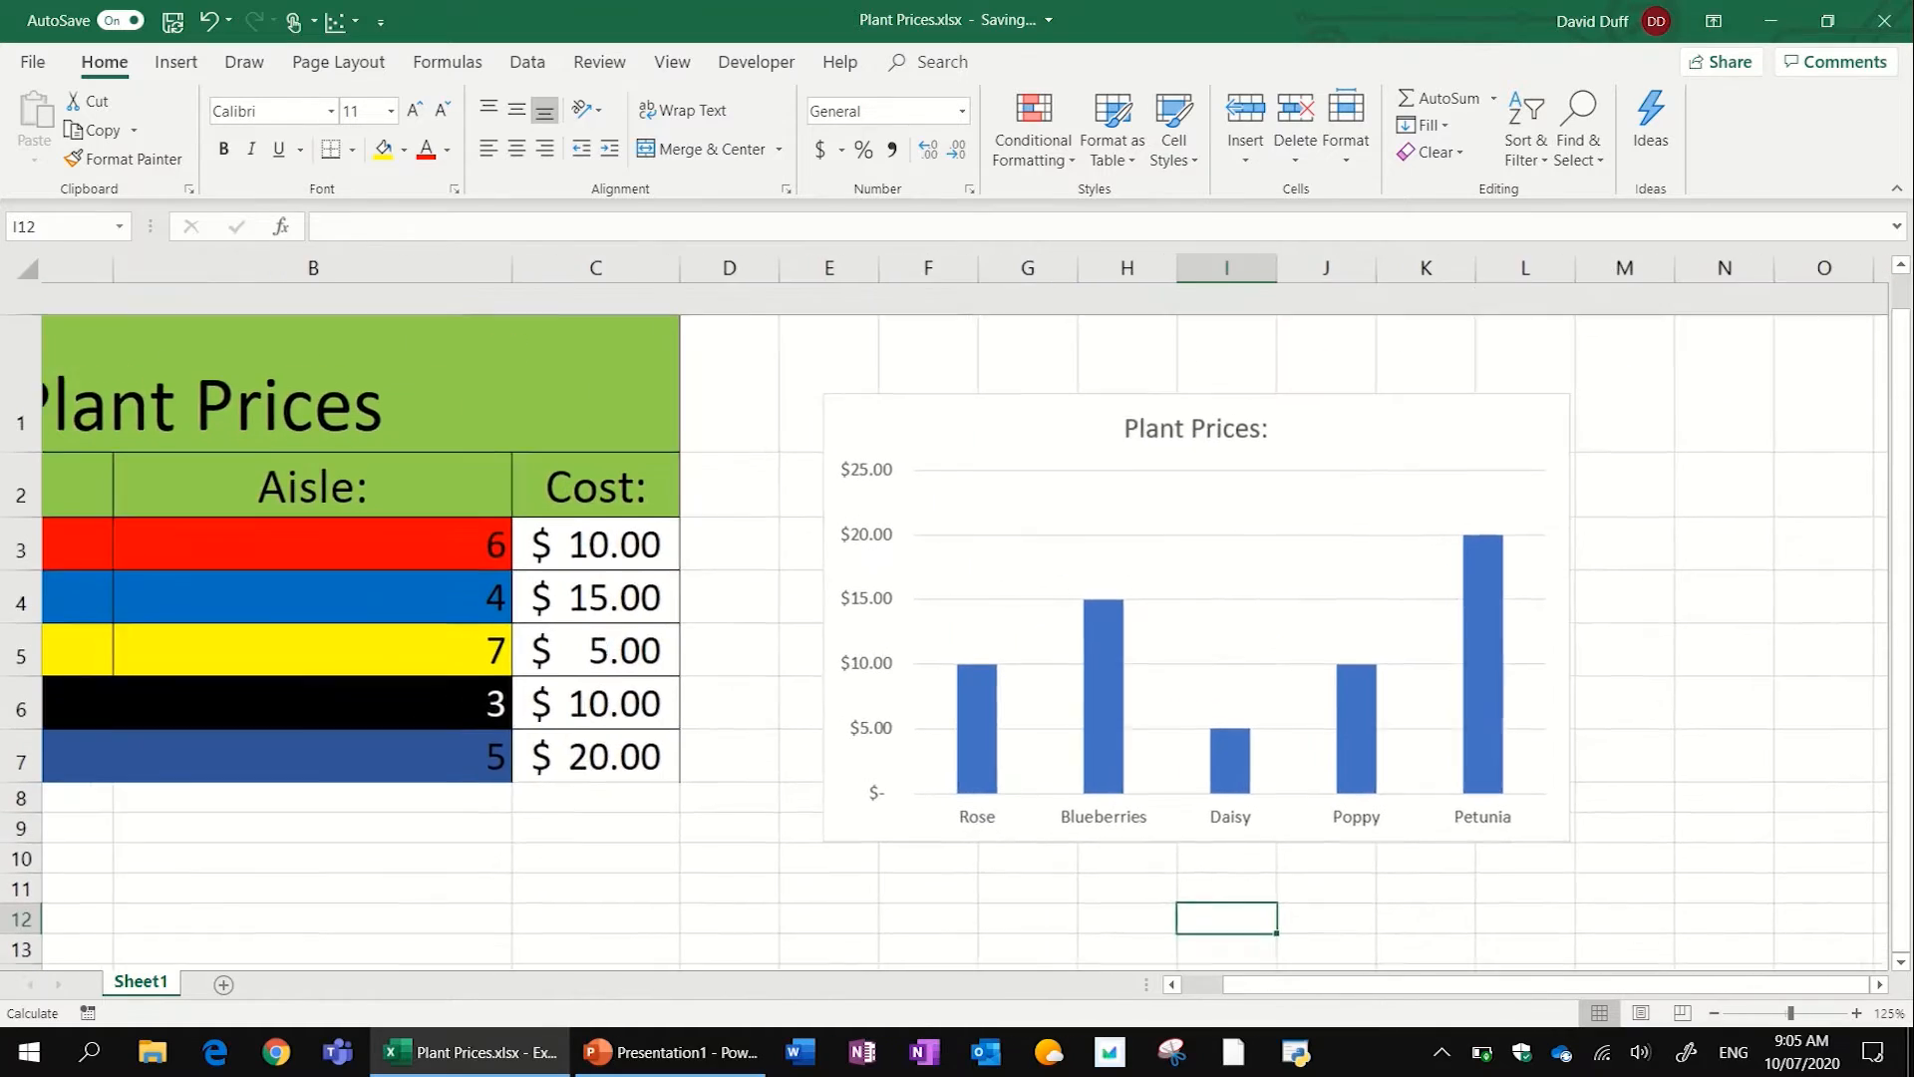
scroll(1209, 697, "right", 1)
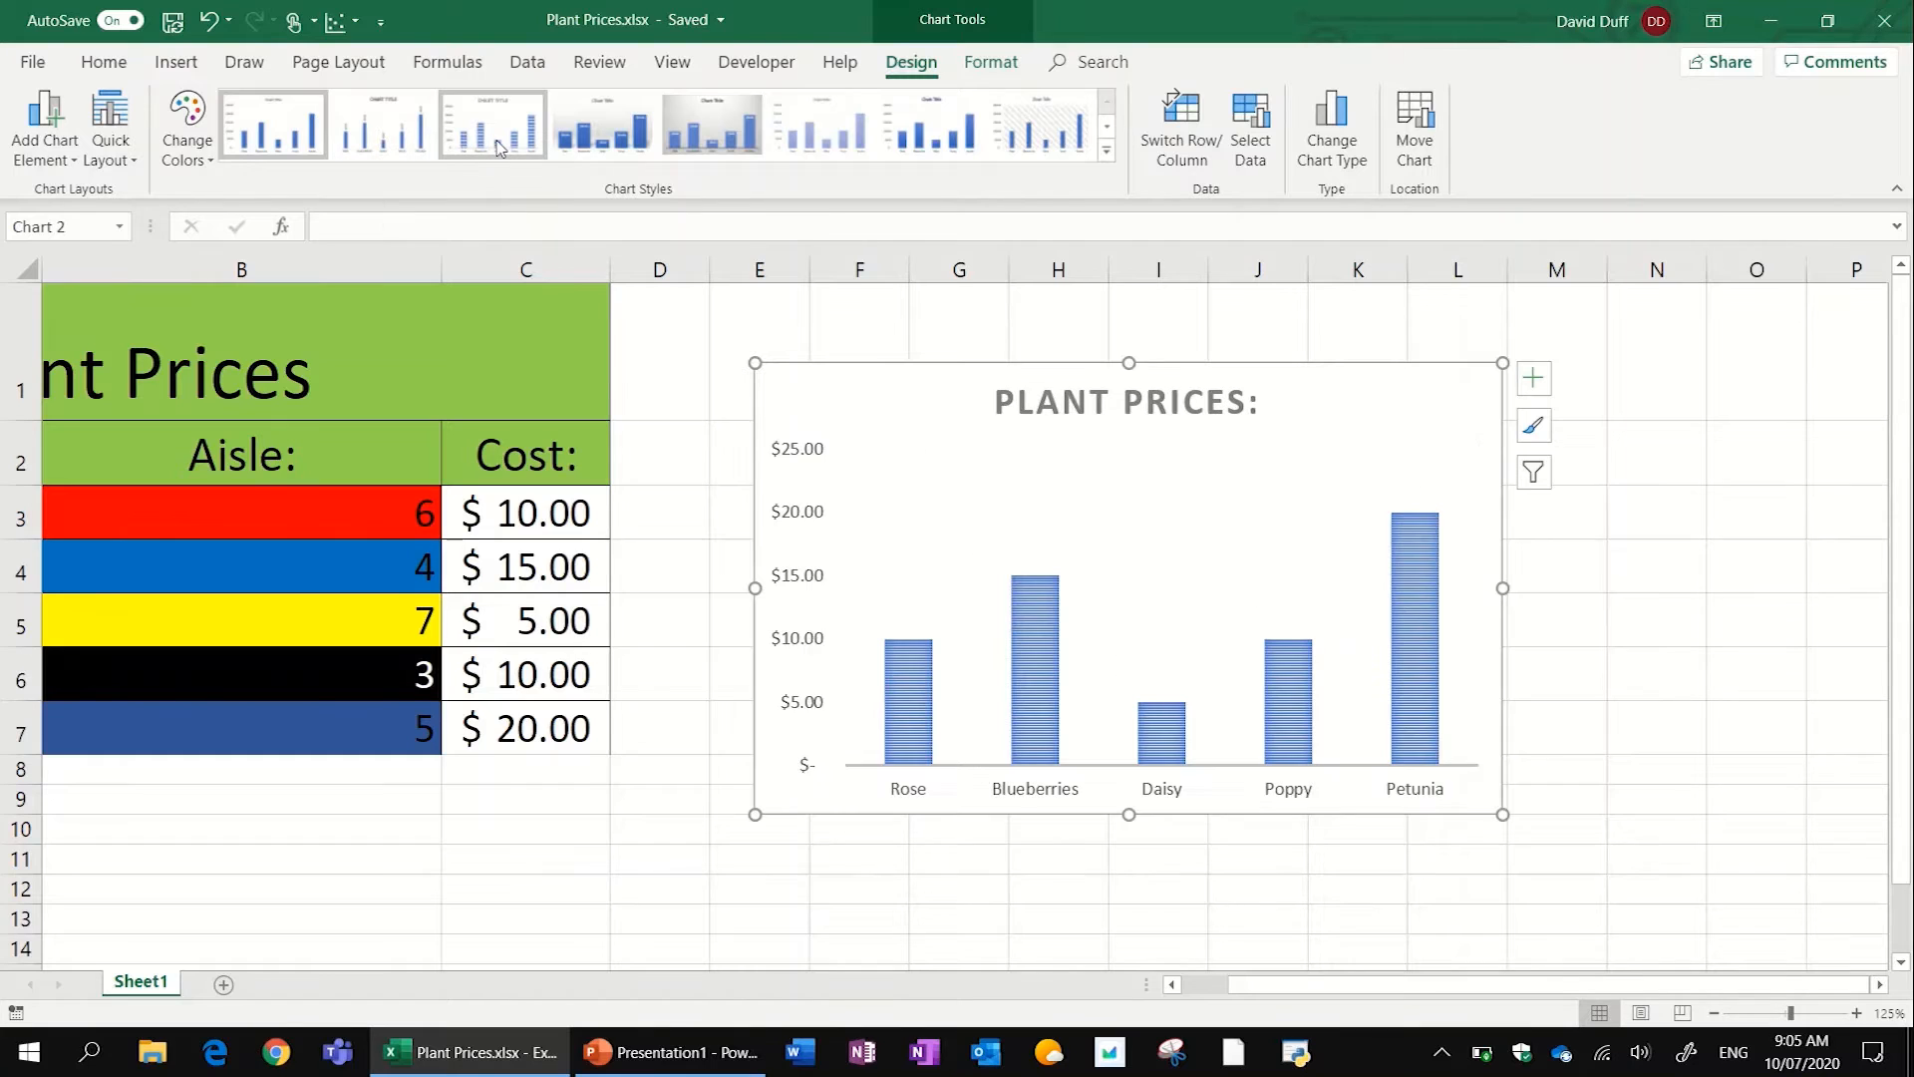
left_click(187, 140)
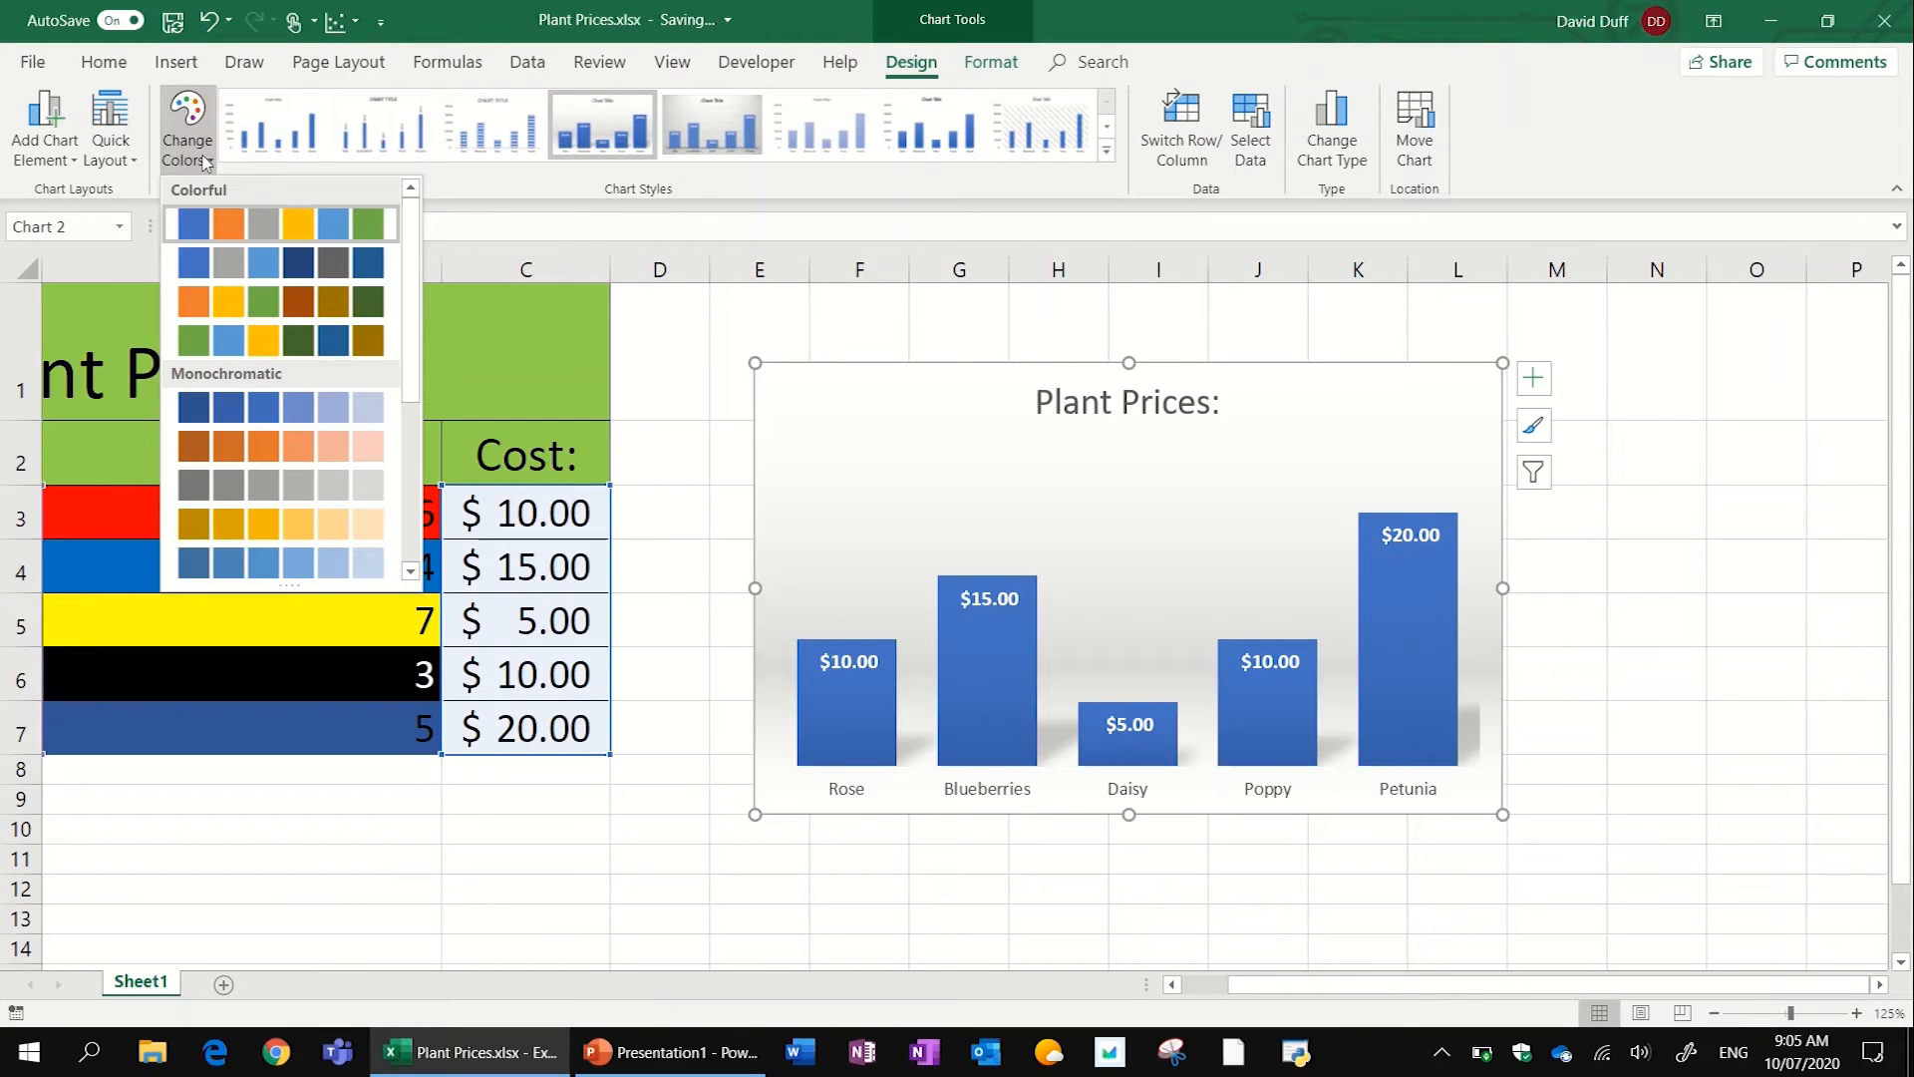
left_click(234, 301)
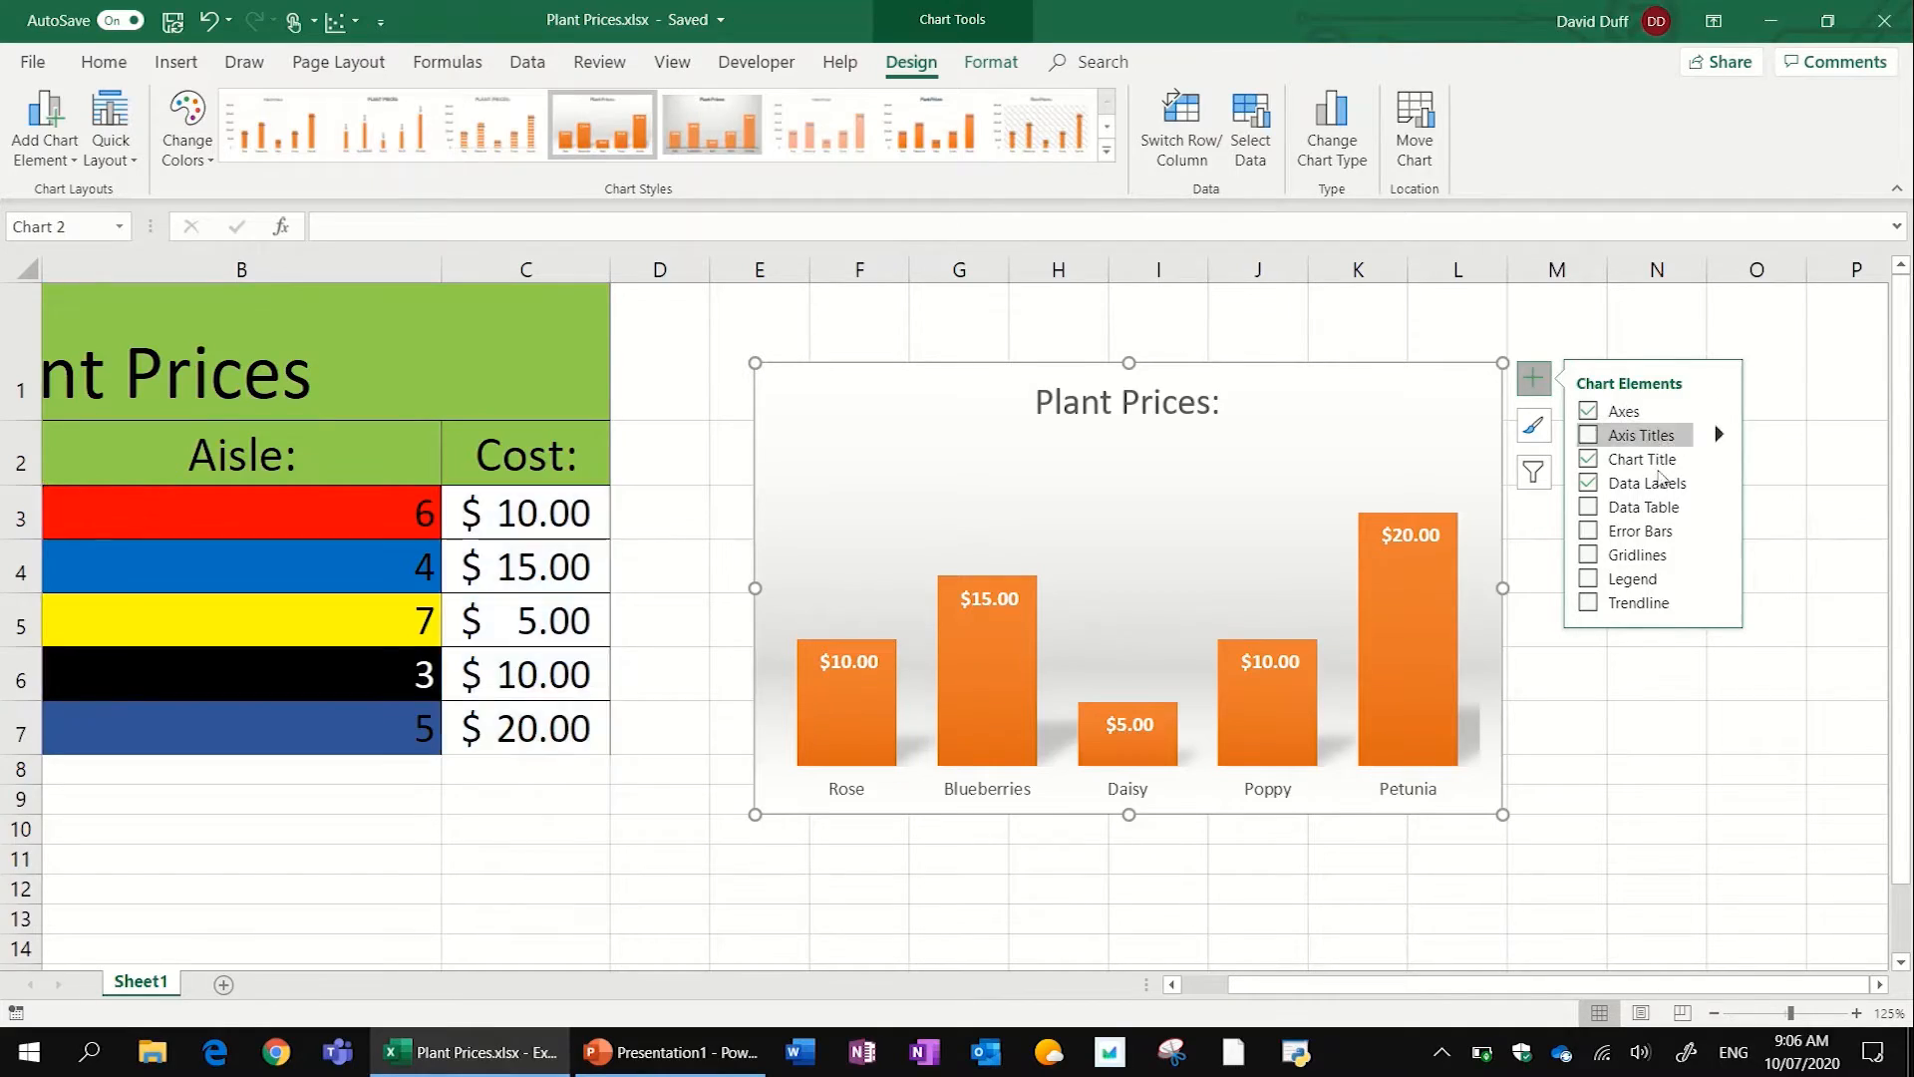
- Add axis titles to the chart and set the vertical axis title to "Cost"
left_click(1639, 436)
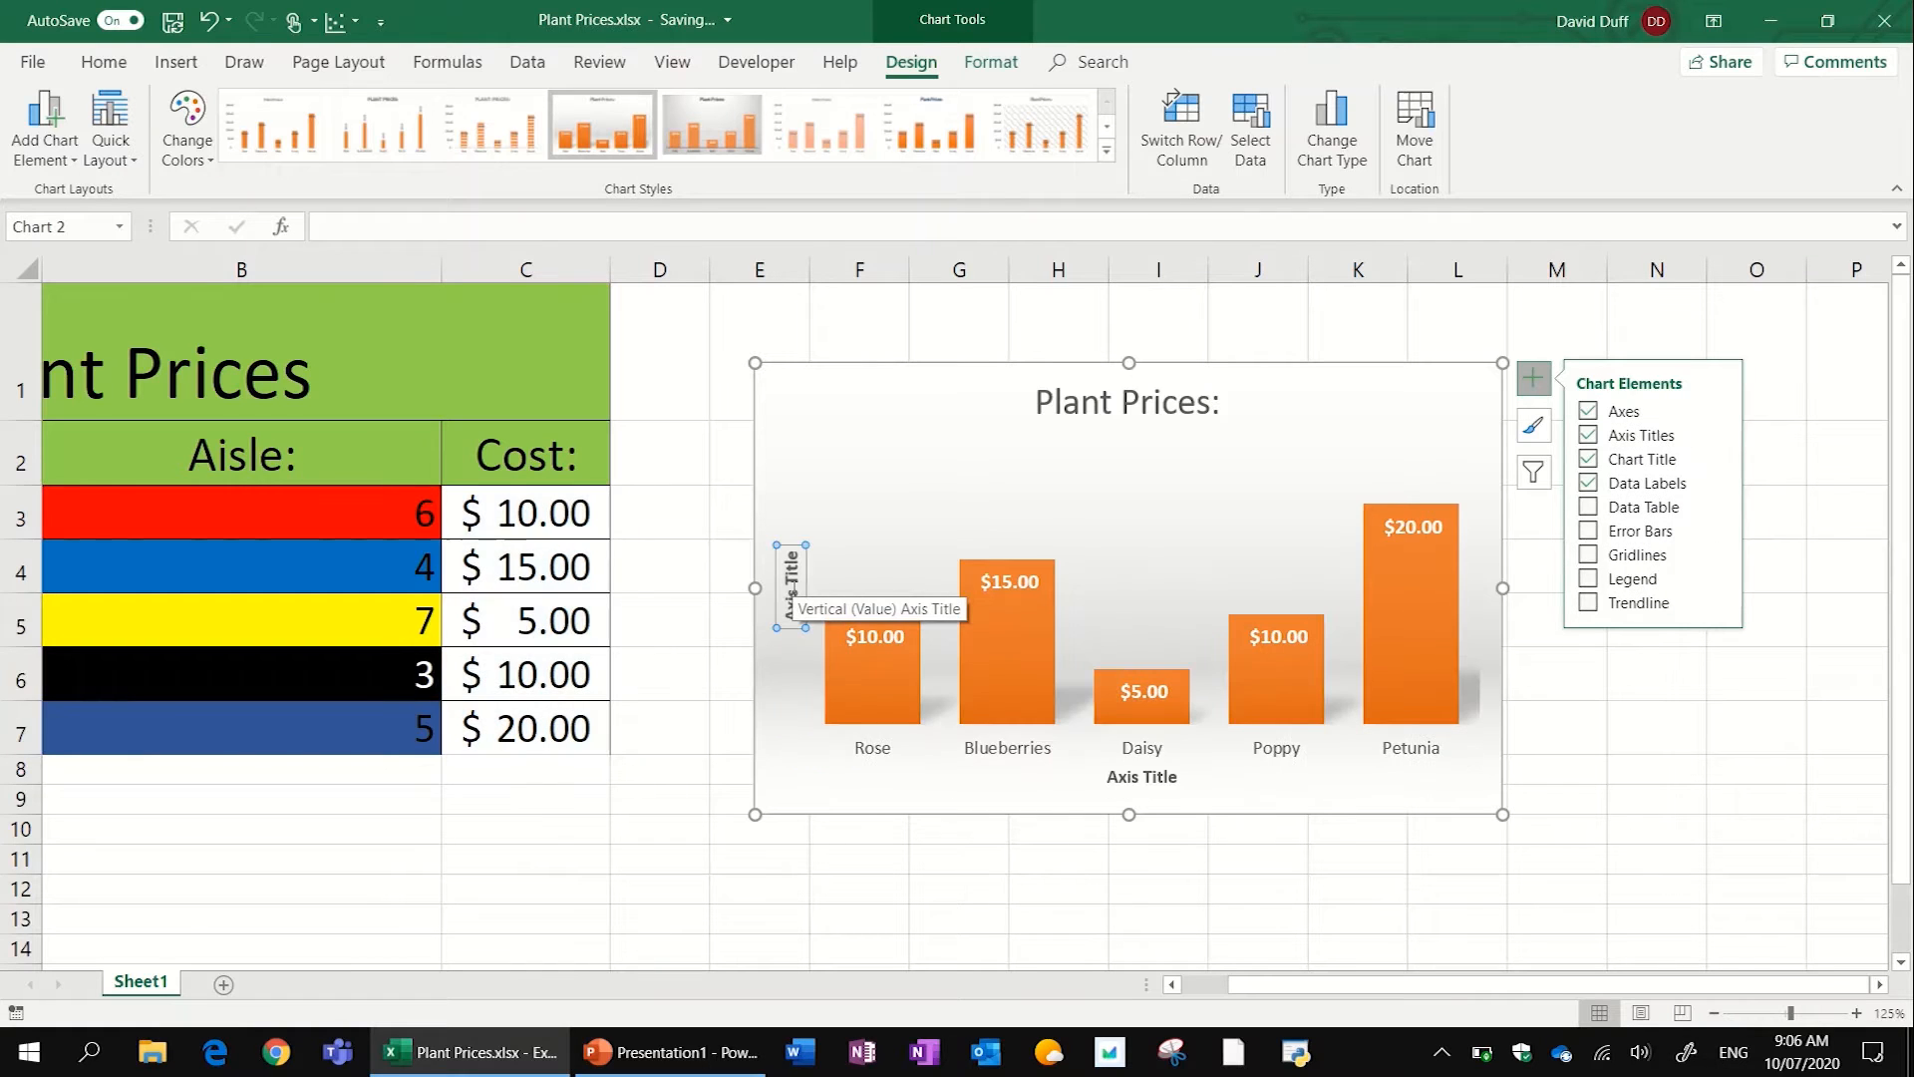
double_click(793, 597)
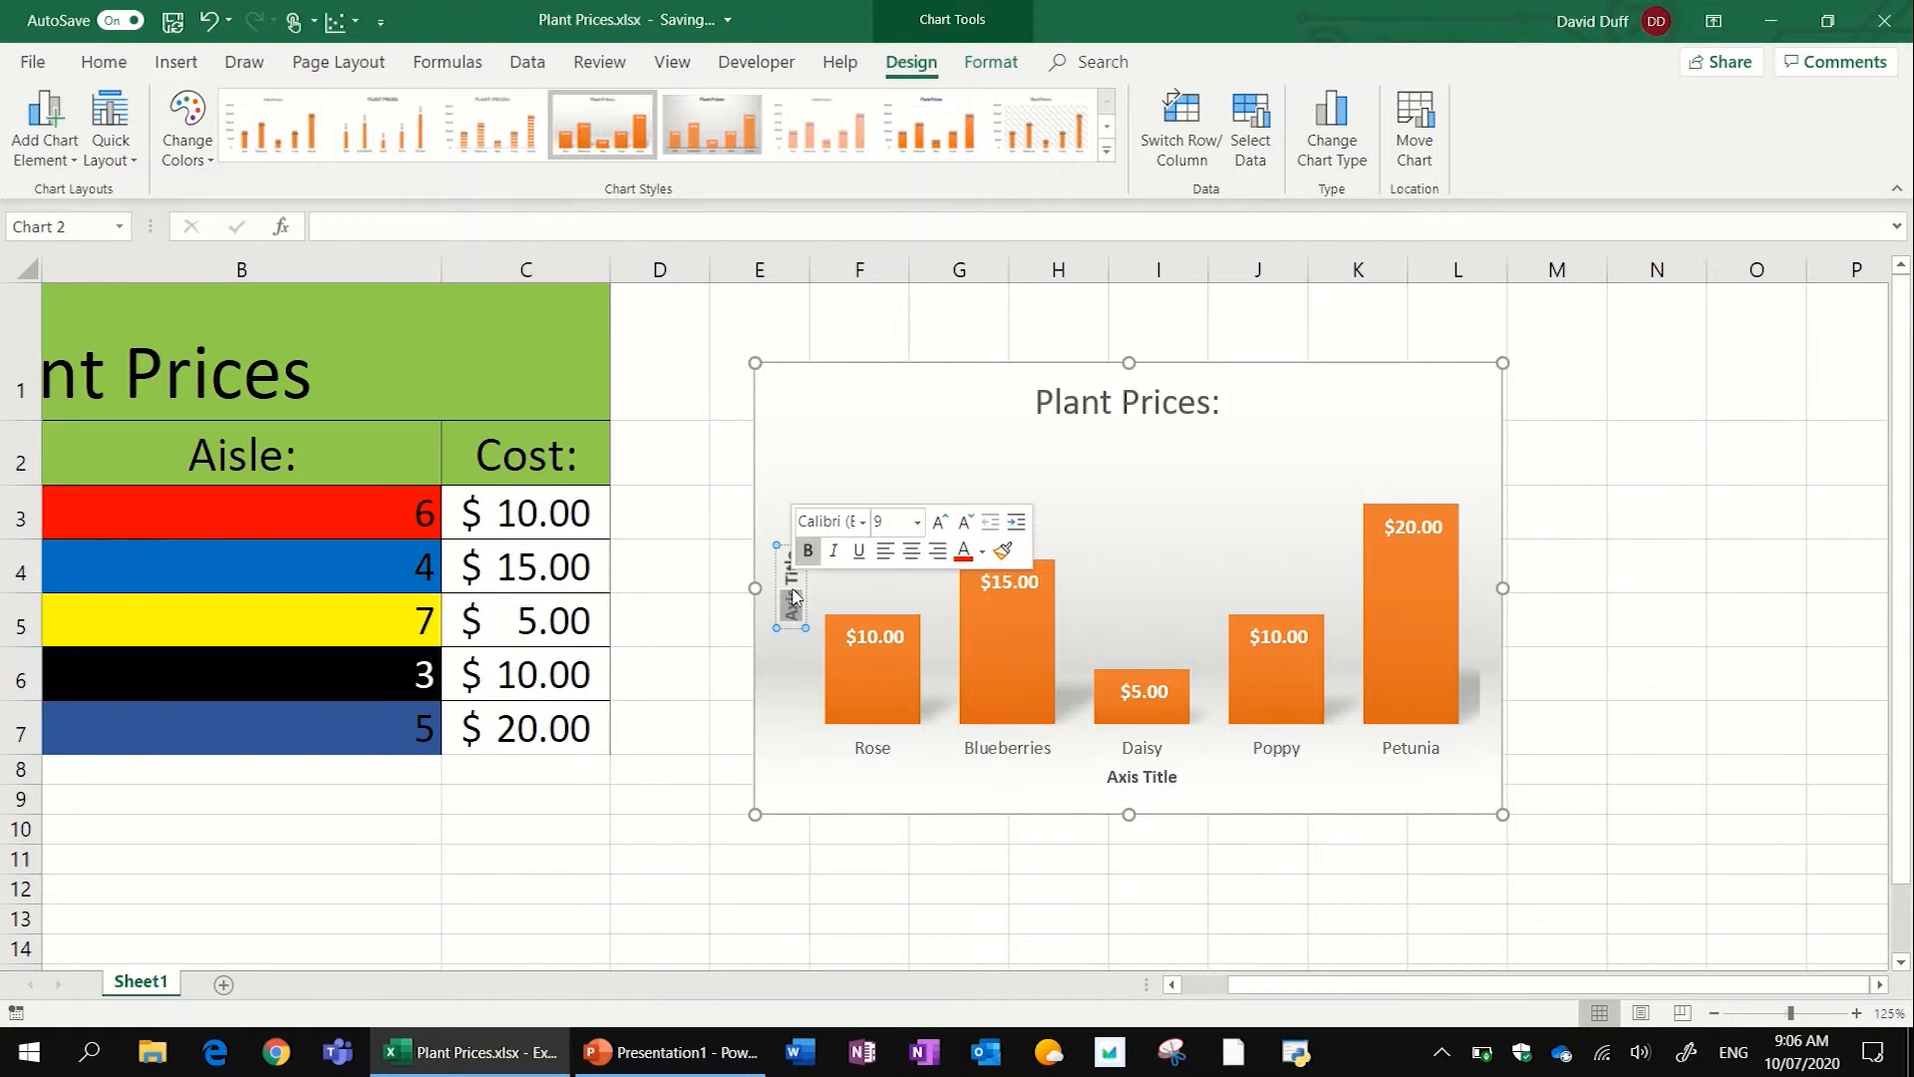
double_click(793, 589)
triple_click(793, 589)
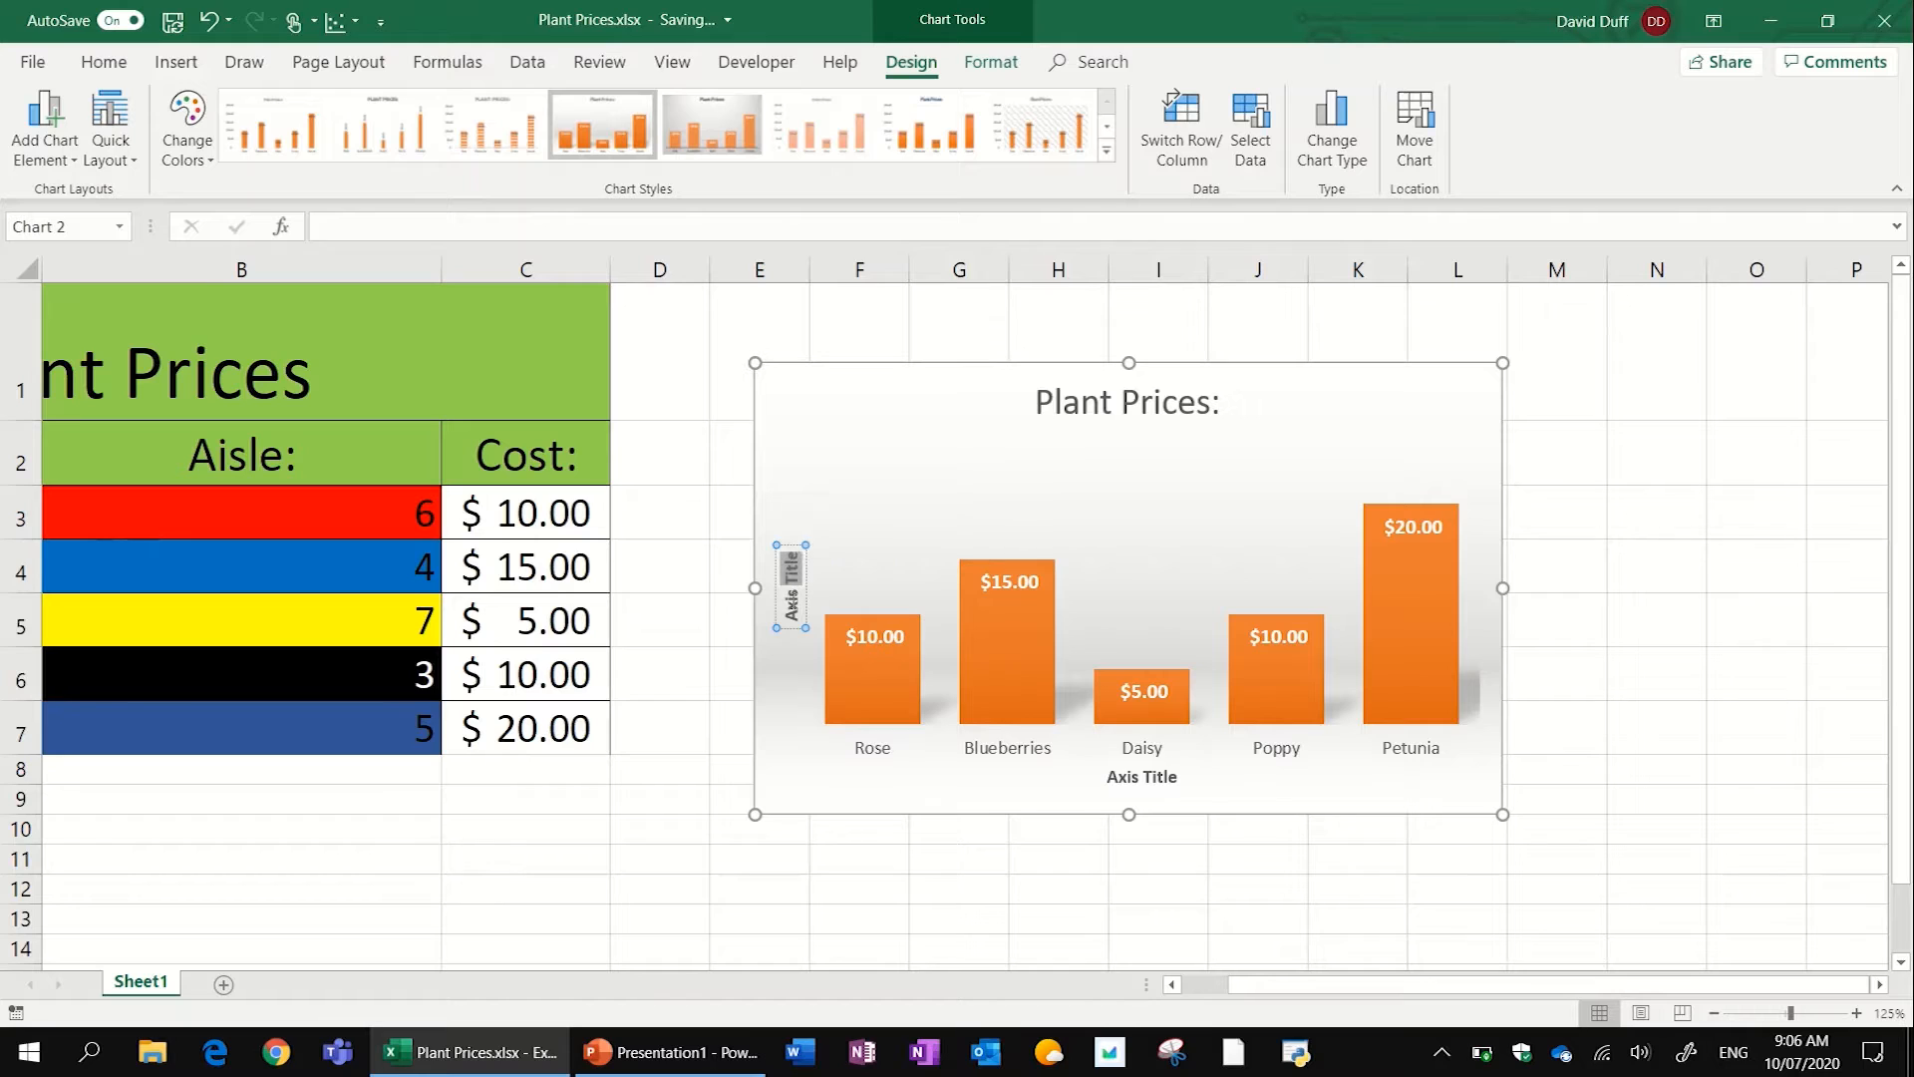
type("Cost")
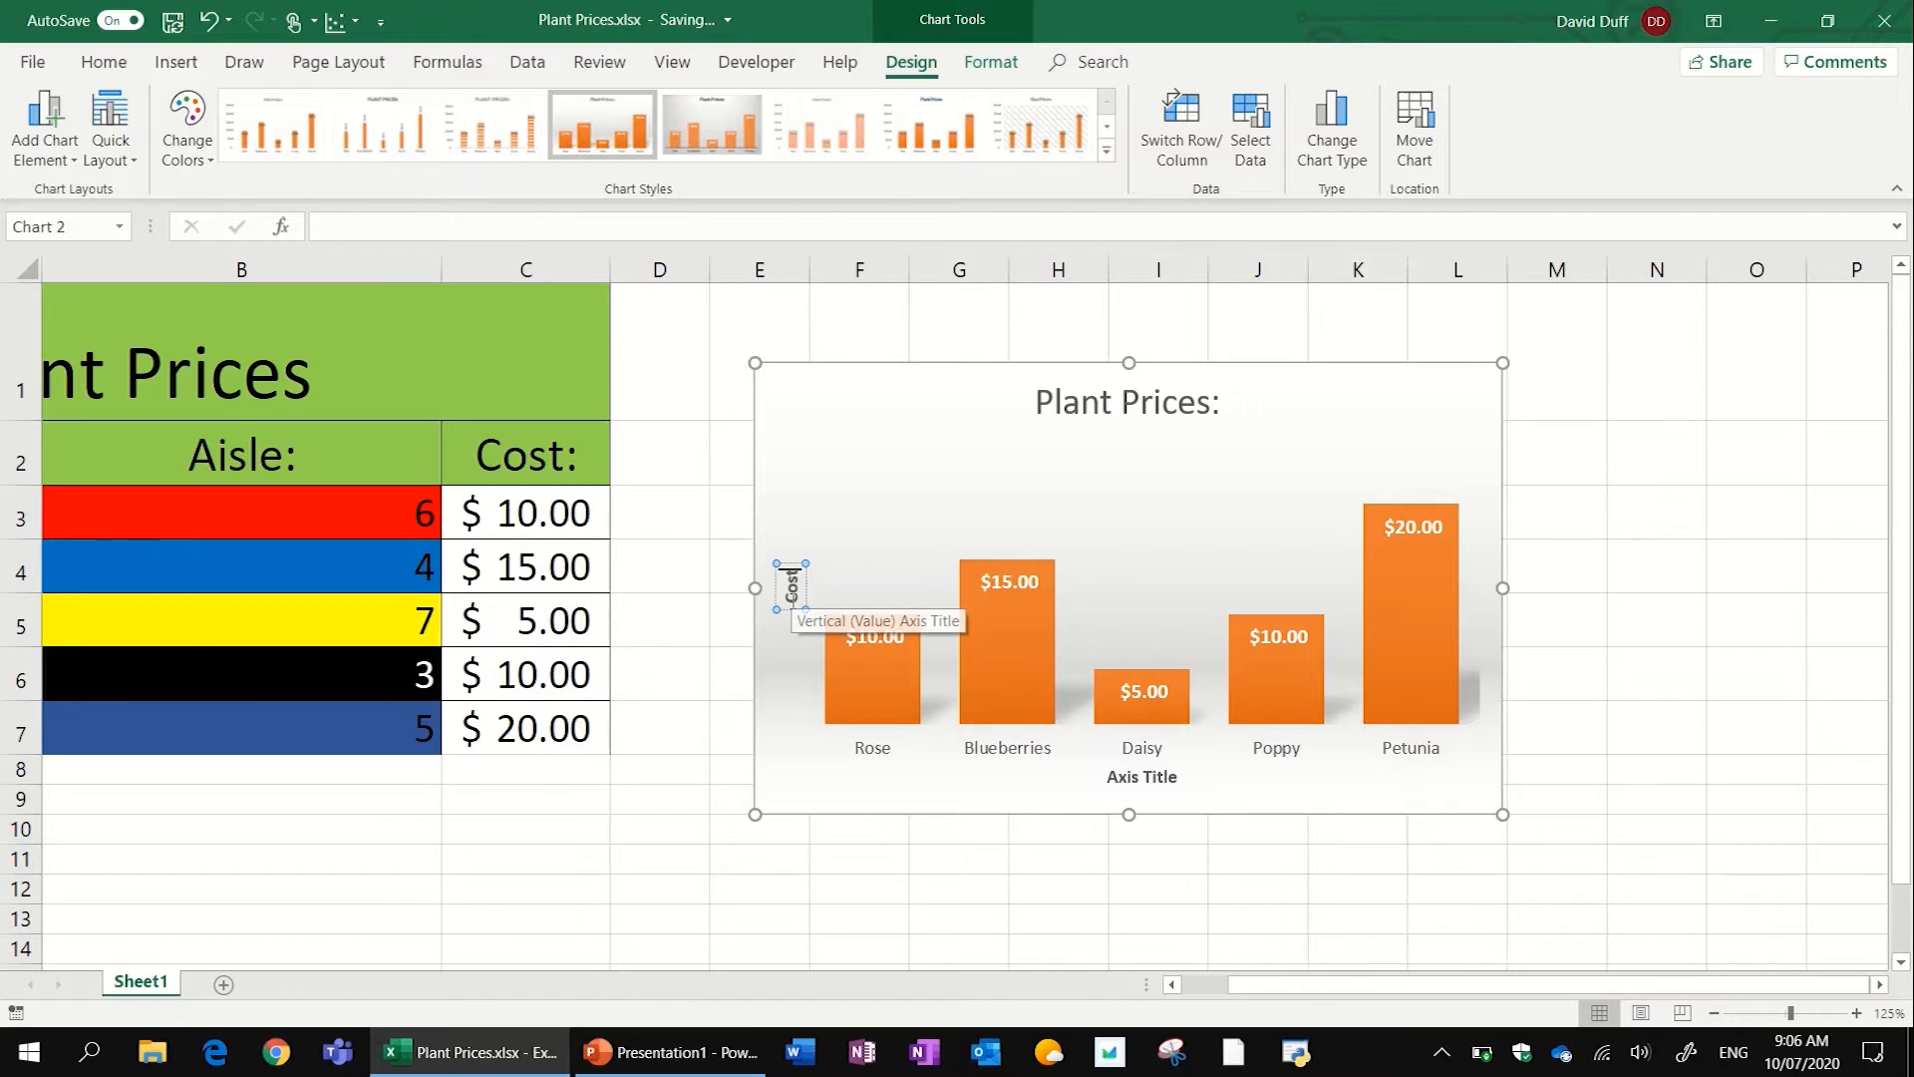
- Set the chart's horizontal axis title to "Plant" and deselect the chart
left_click(1140, 778)
double_click(1139, 778)
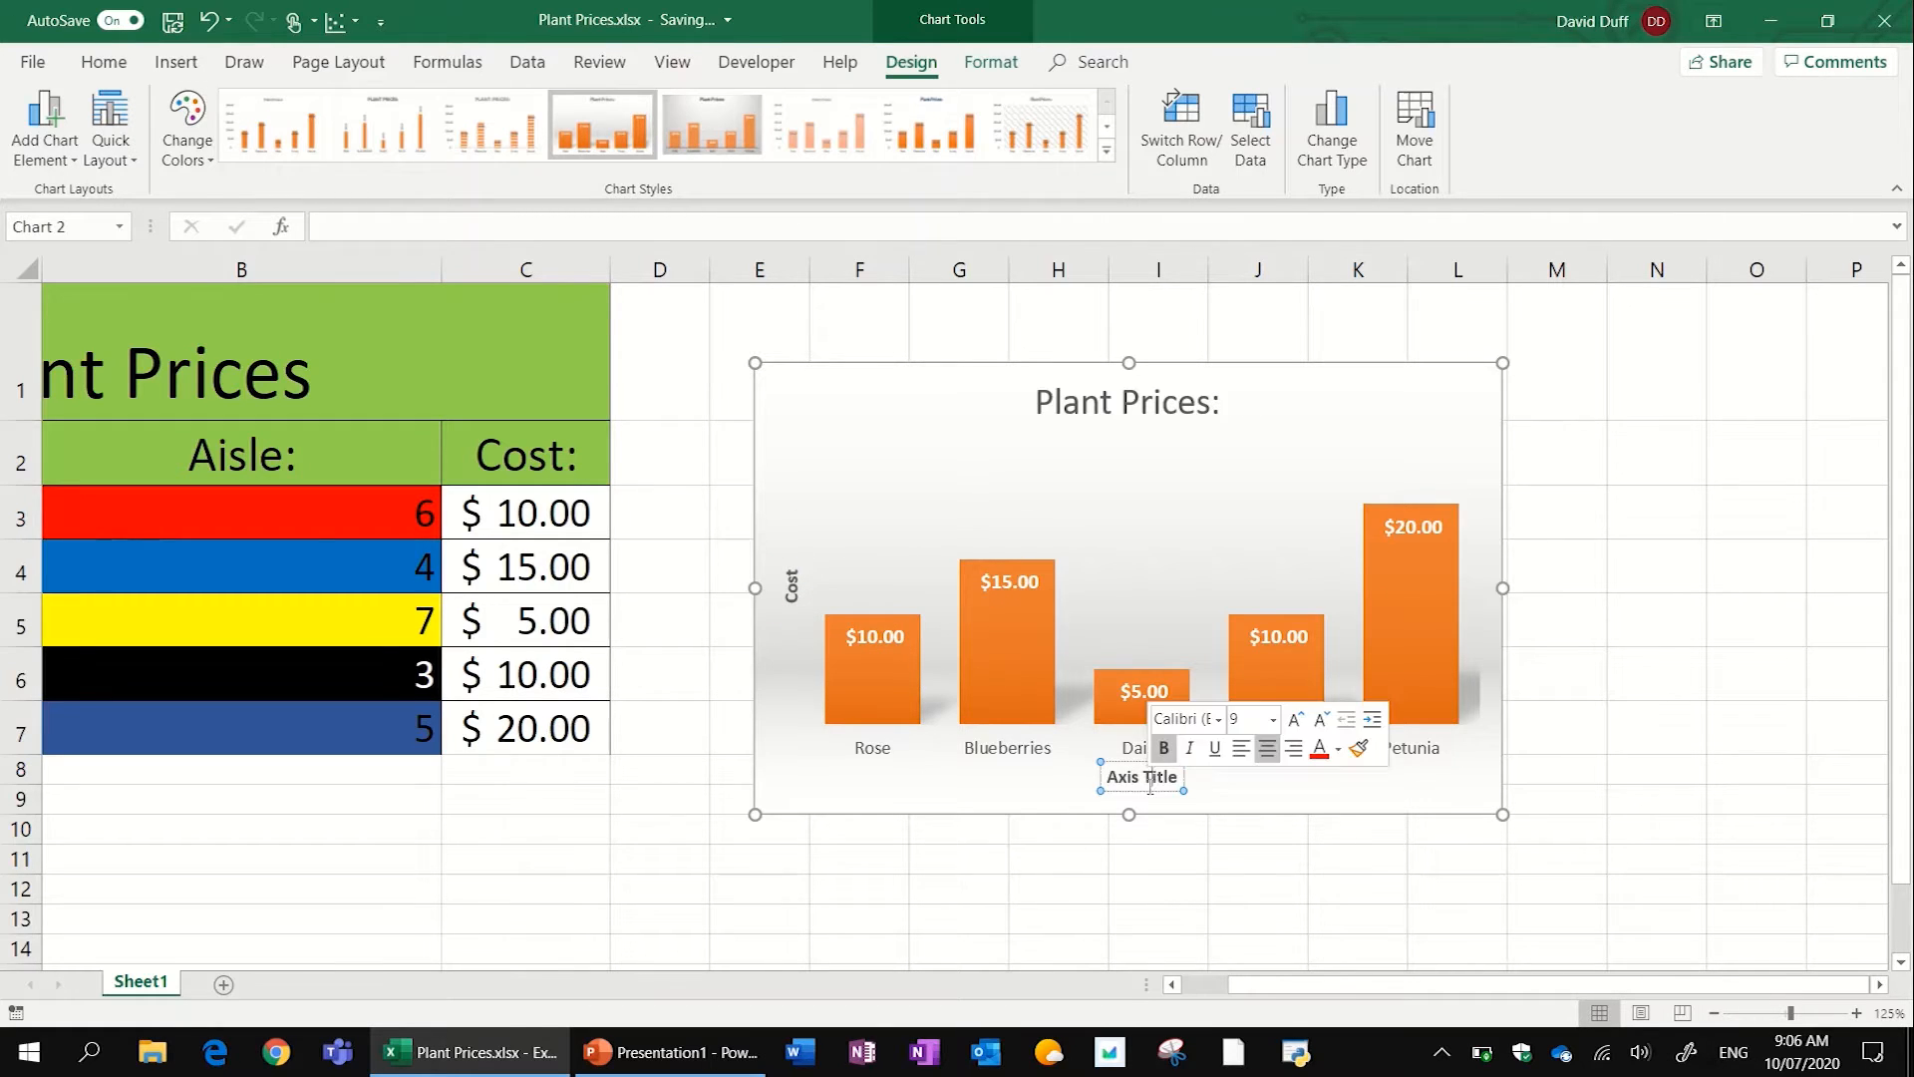
triple_click(1131, 785)
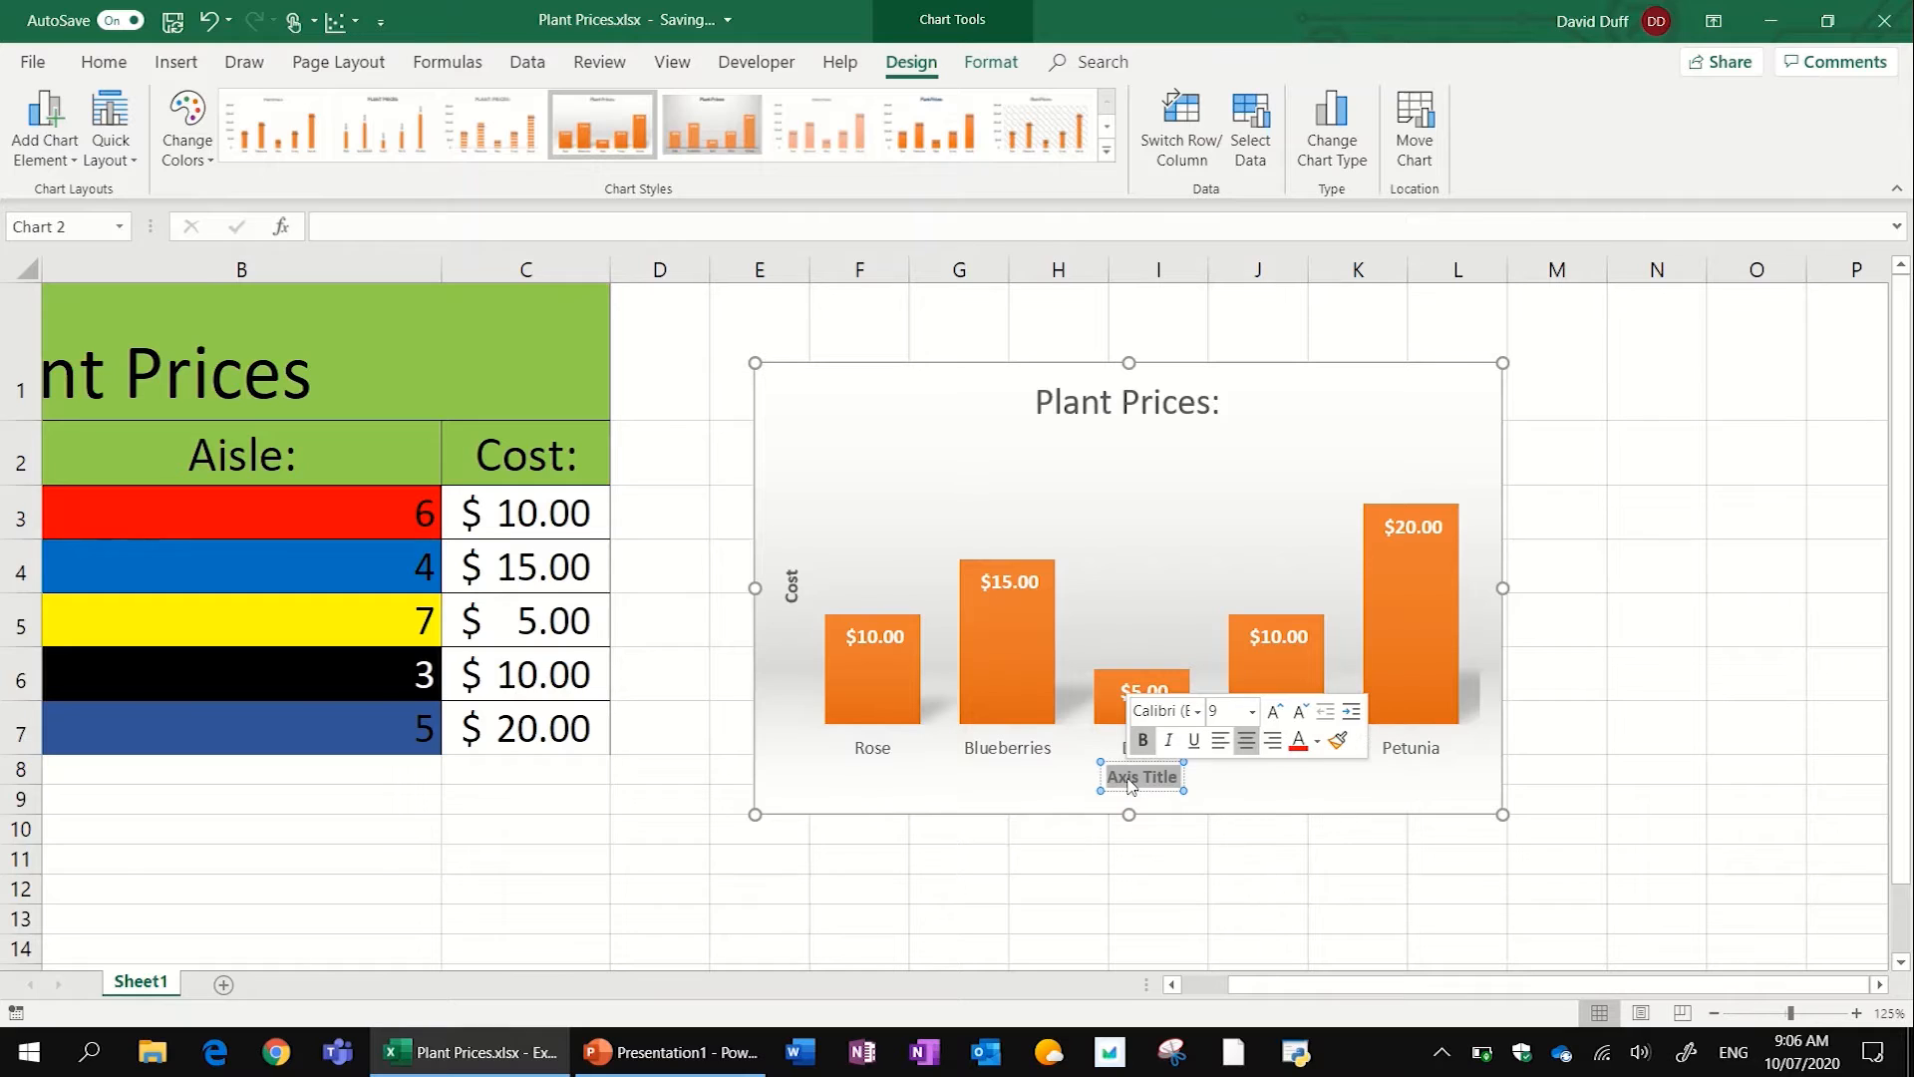
type("Plant")
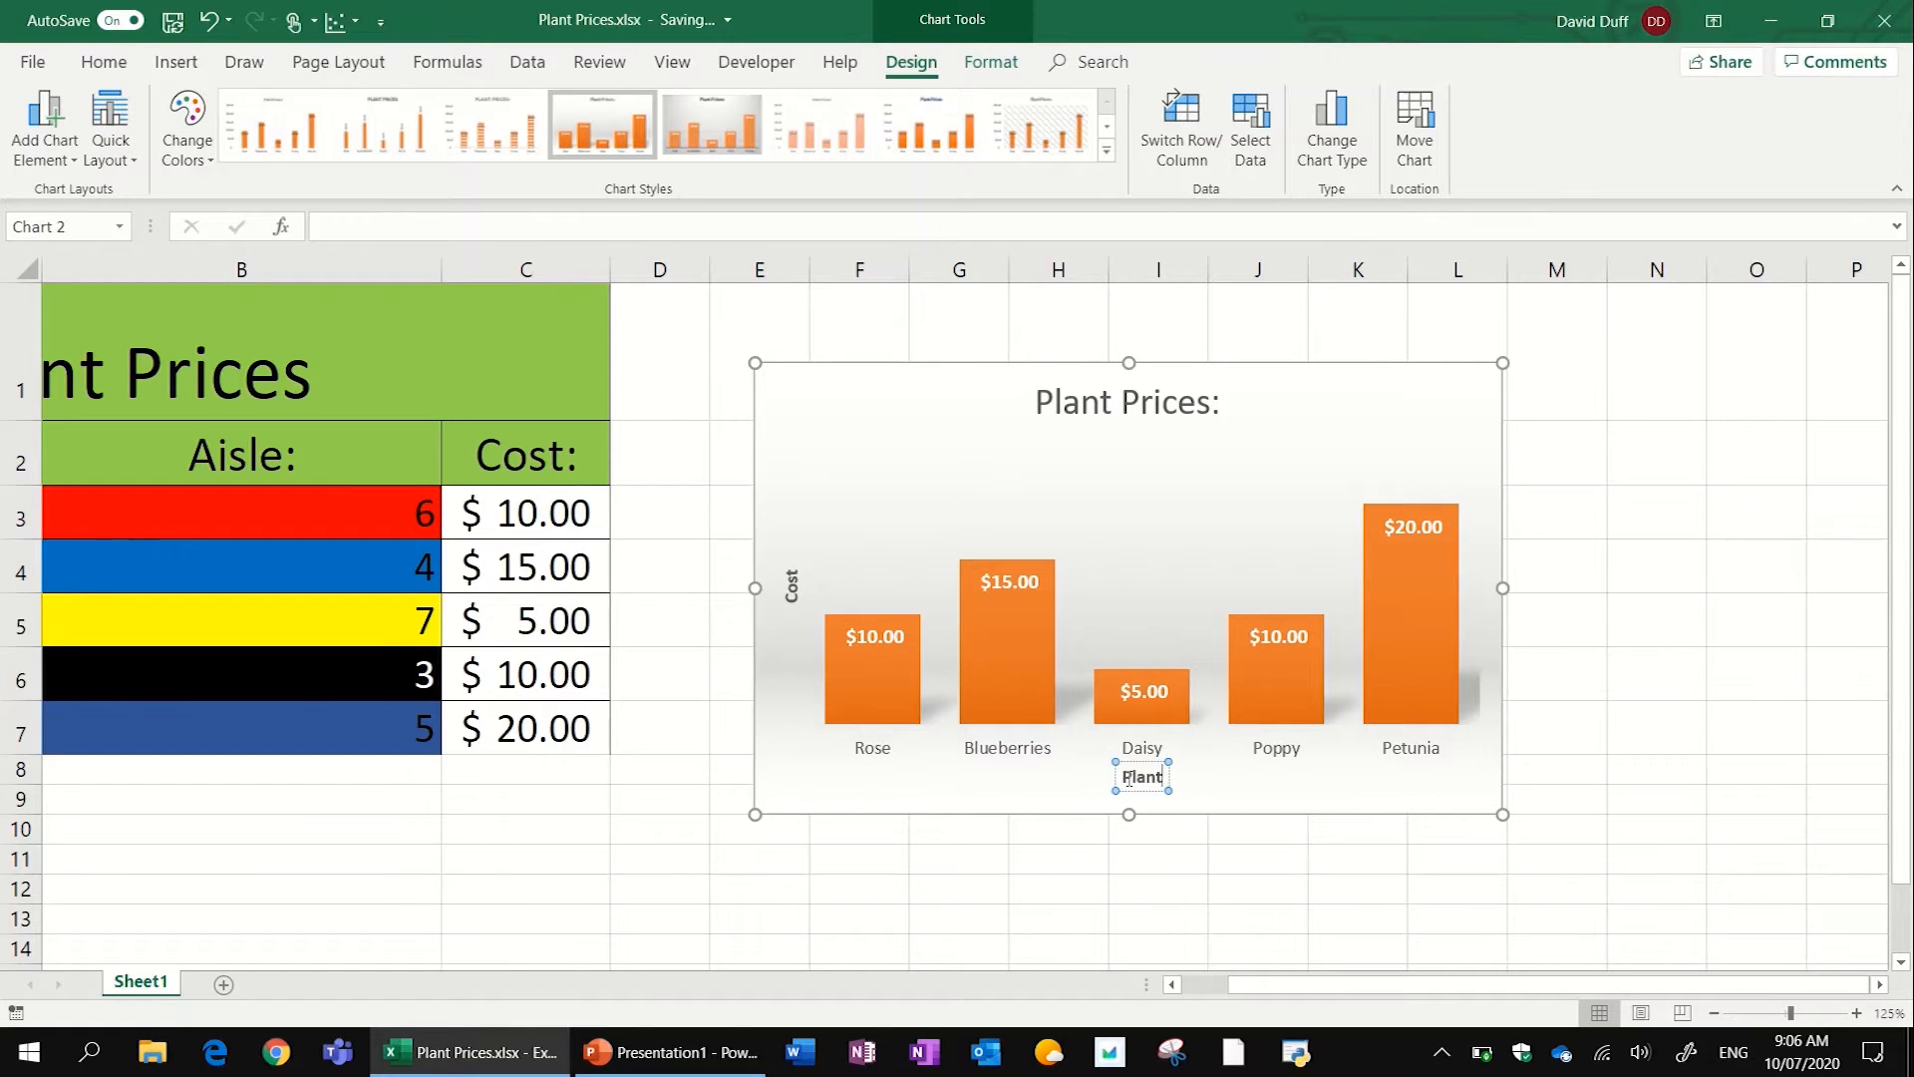
left_click(1419, 427)
left_click(1535, 377)
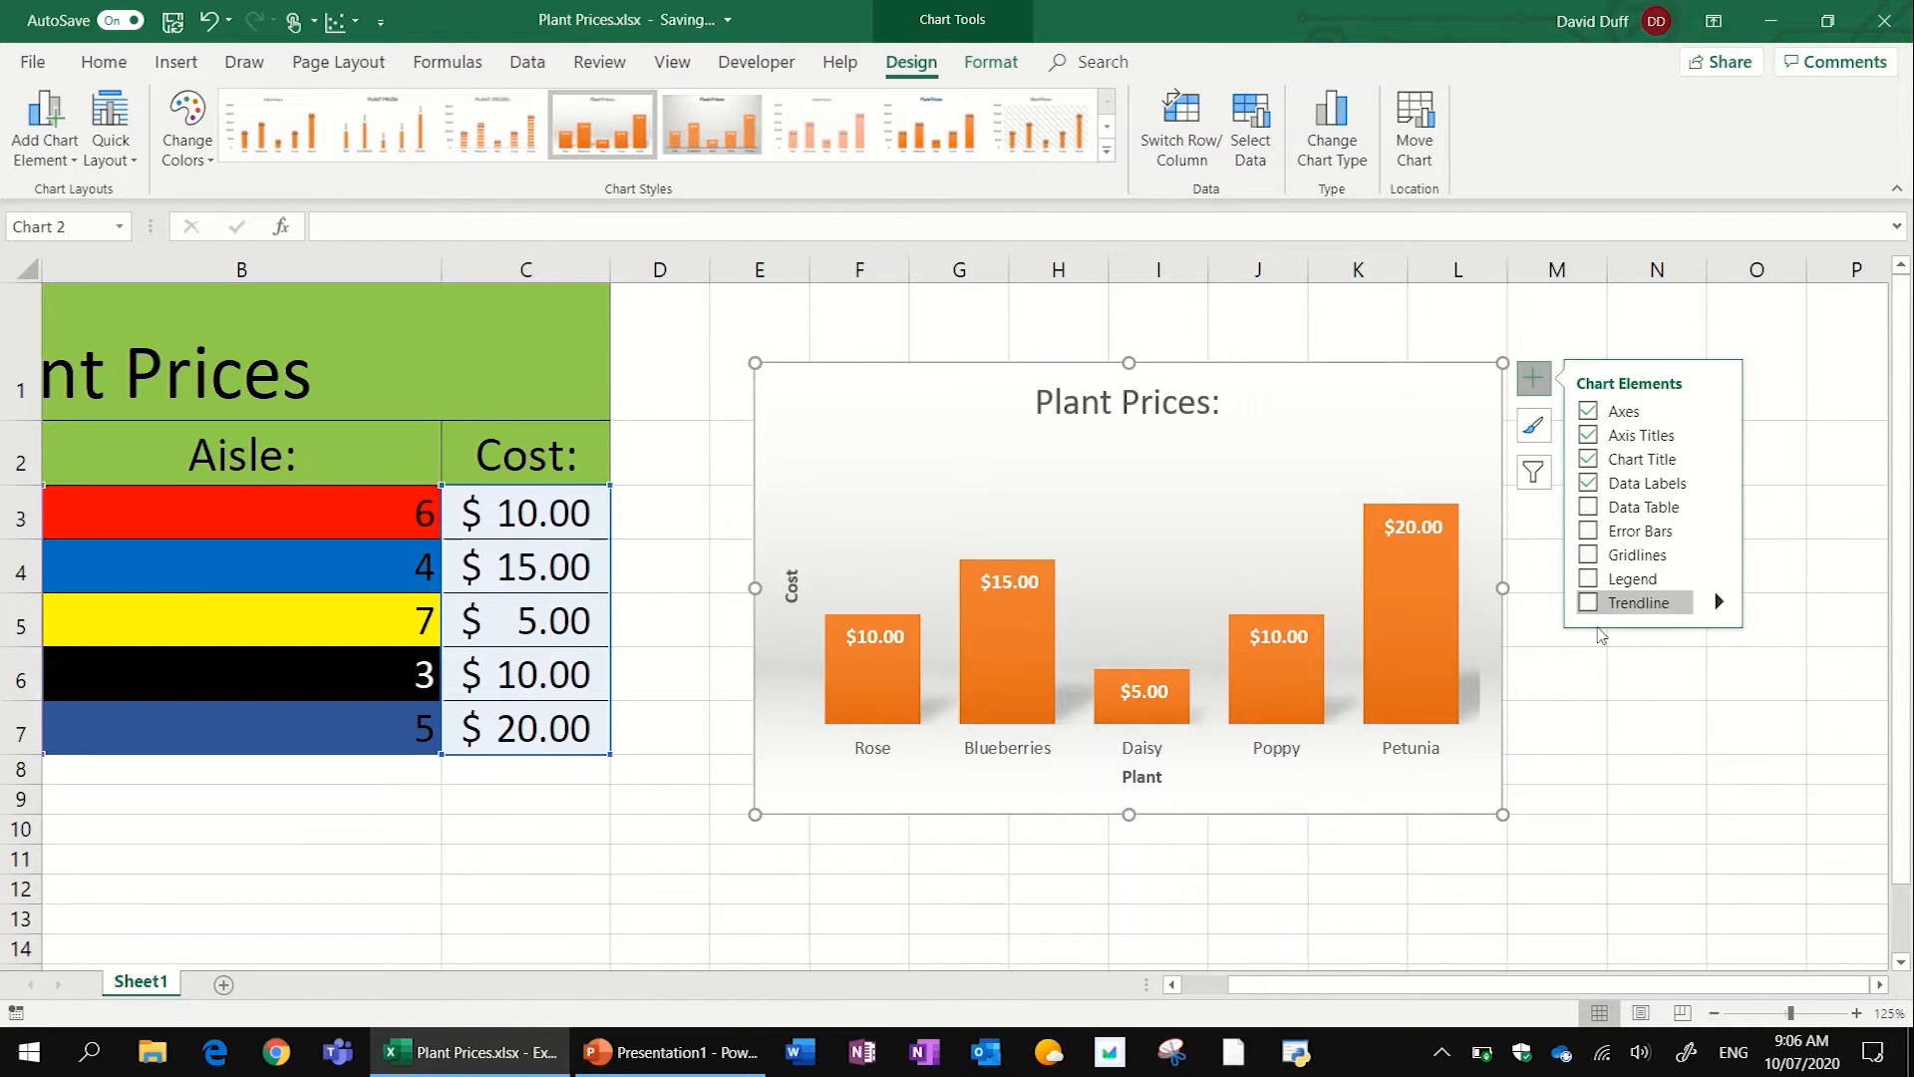
left_click(1580, 835)
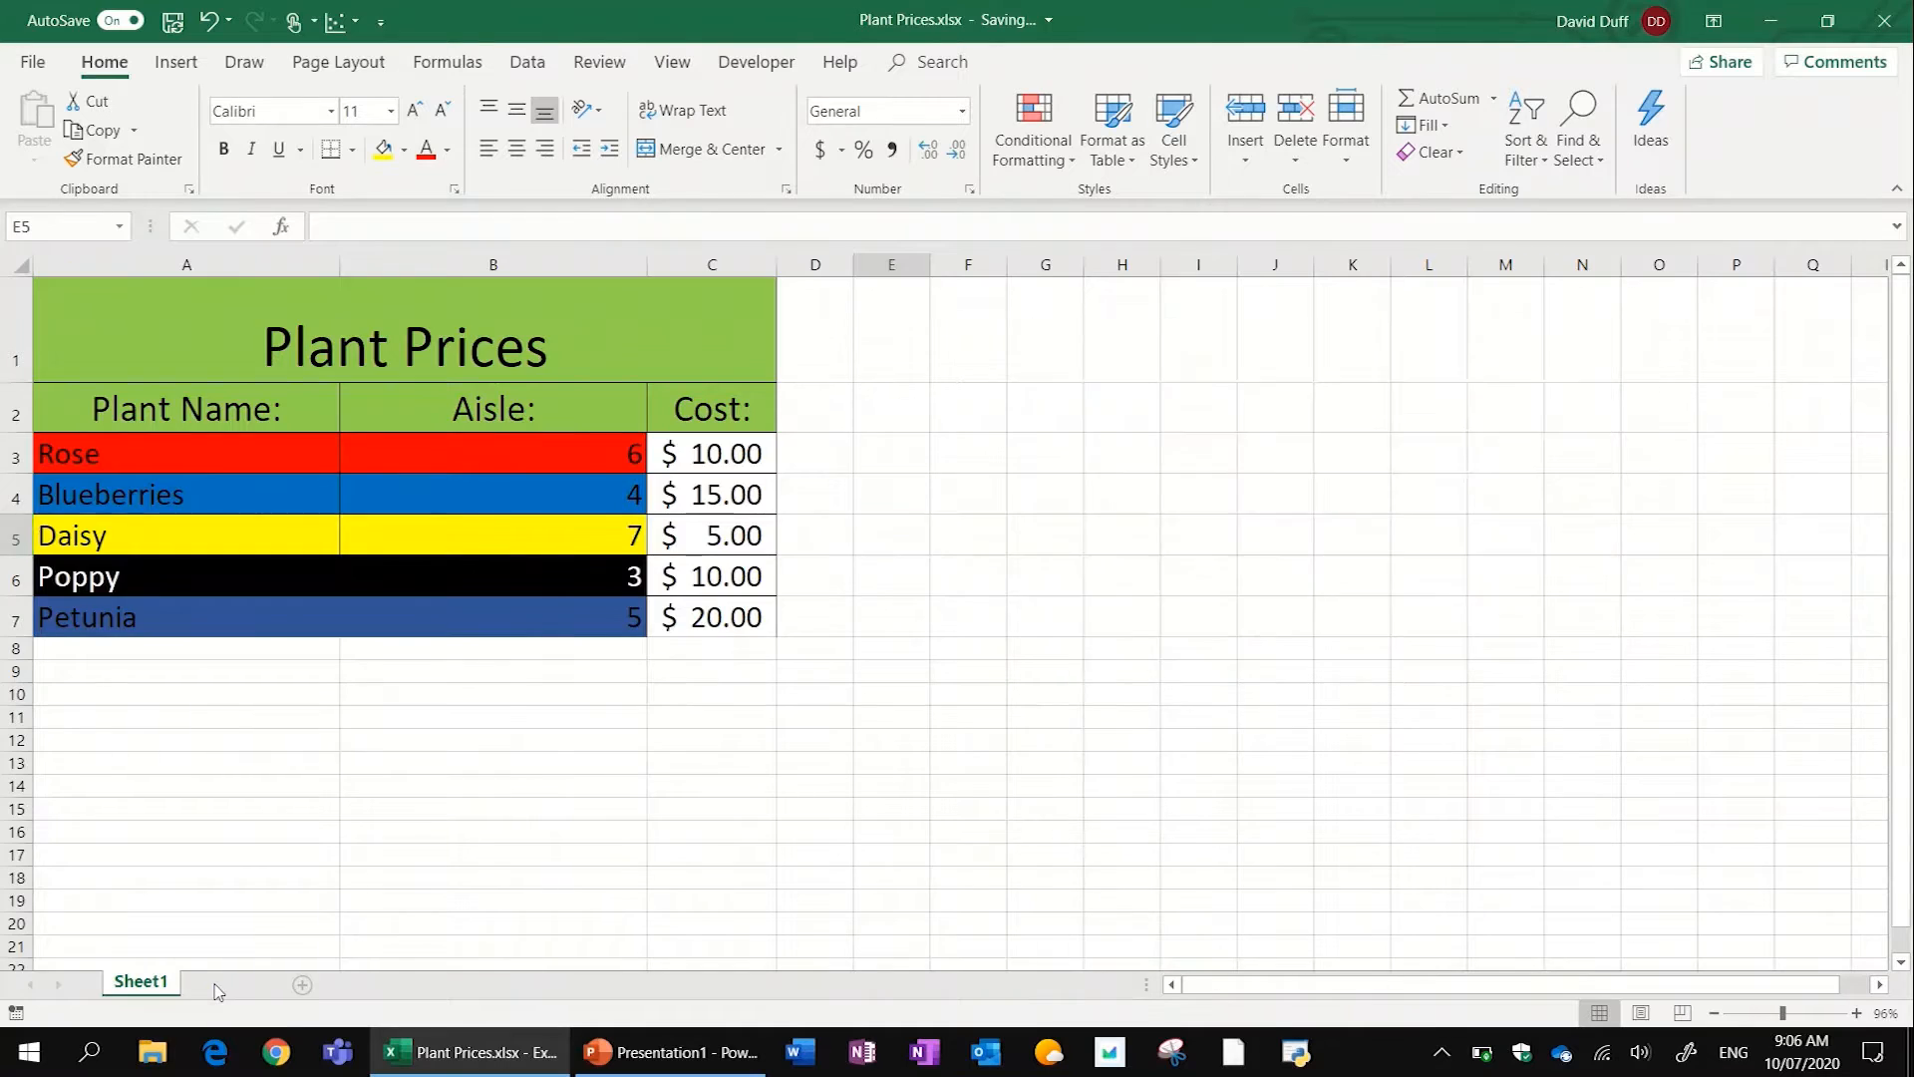
- Add a second worksheet to the workbook, check back on Sheet1, and return to the blank Sheet2
left_click(219, 992)
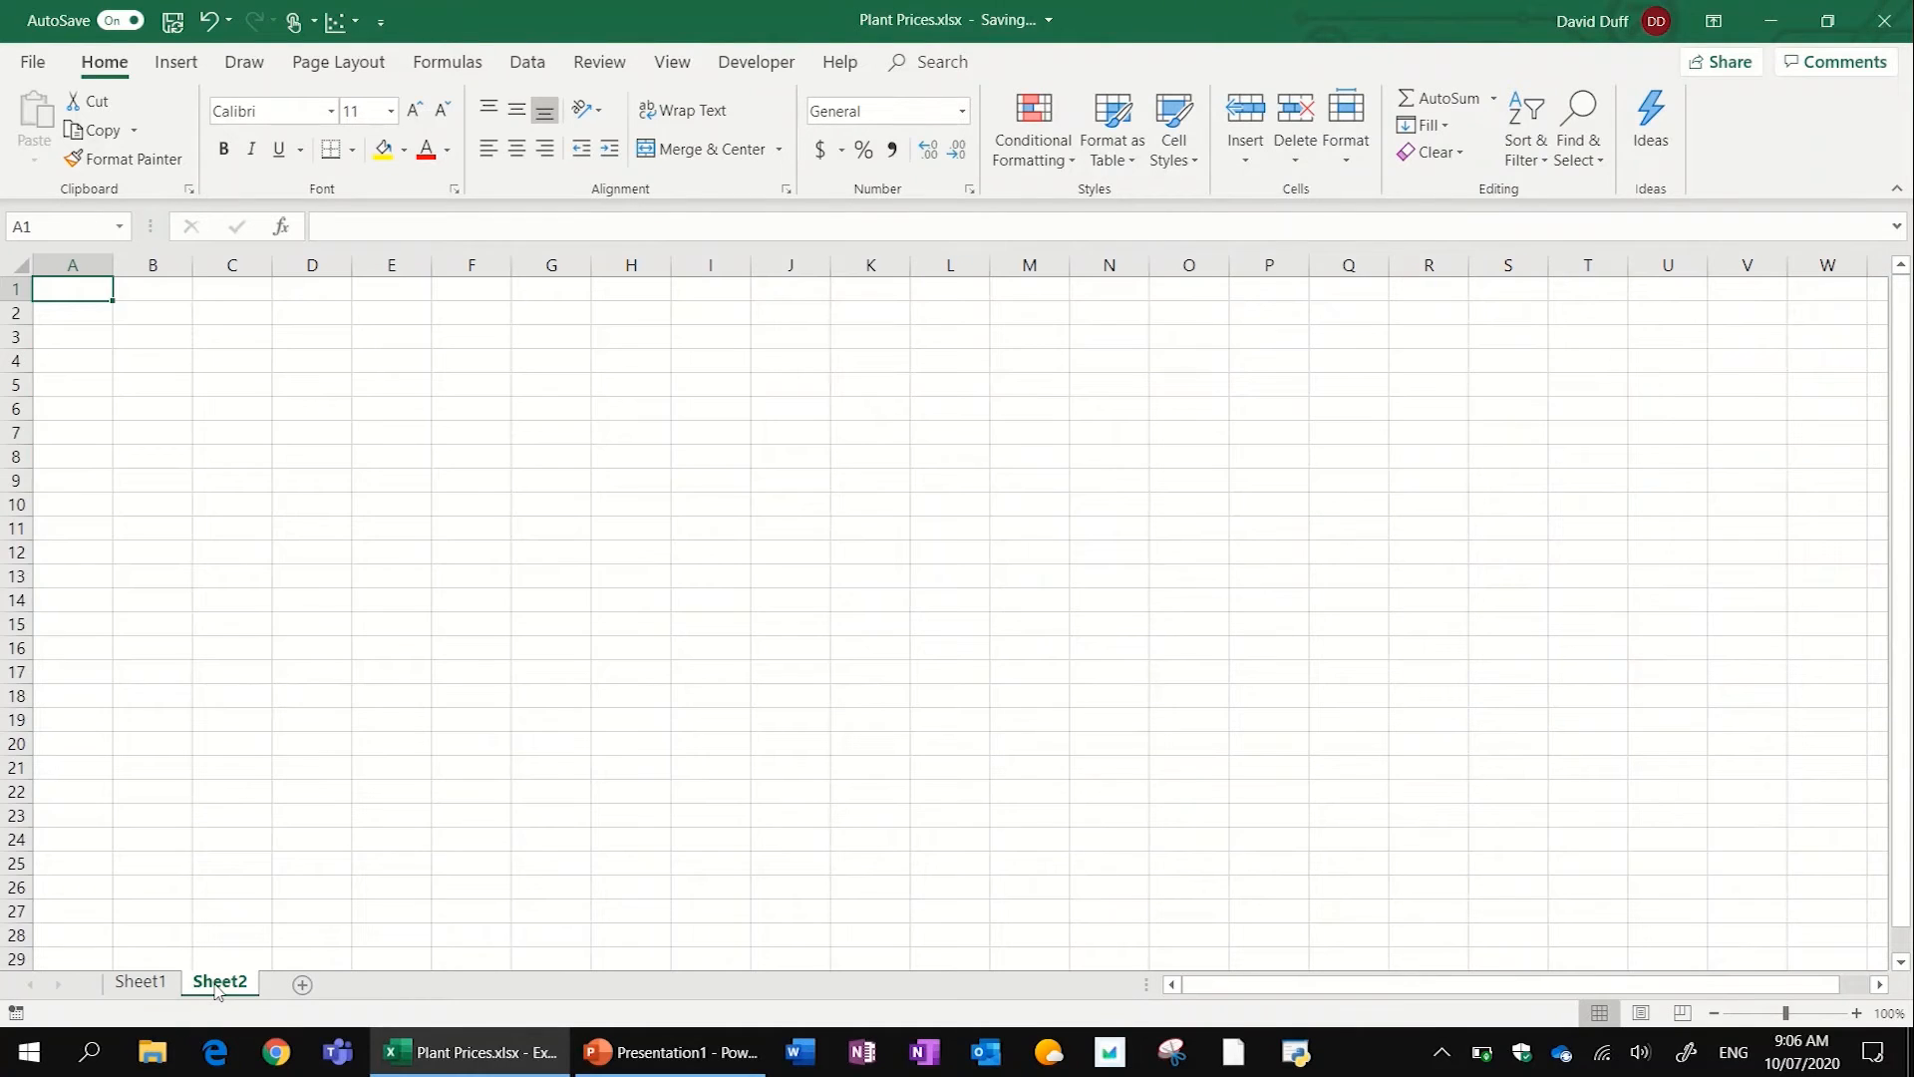
left_click(240, 525)
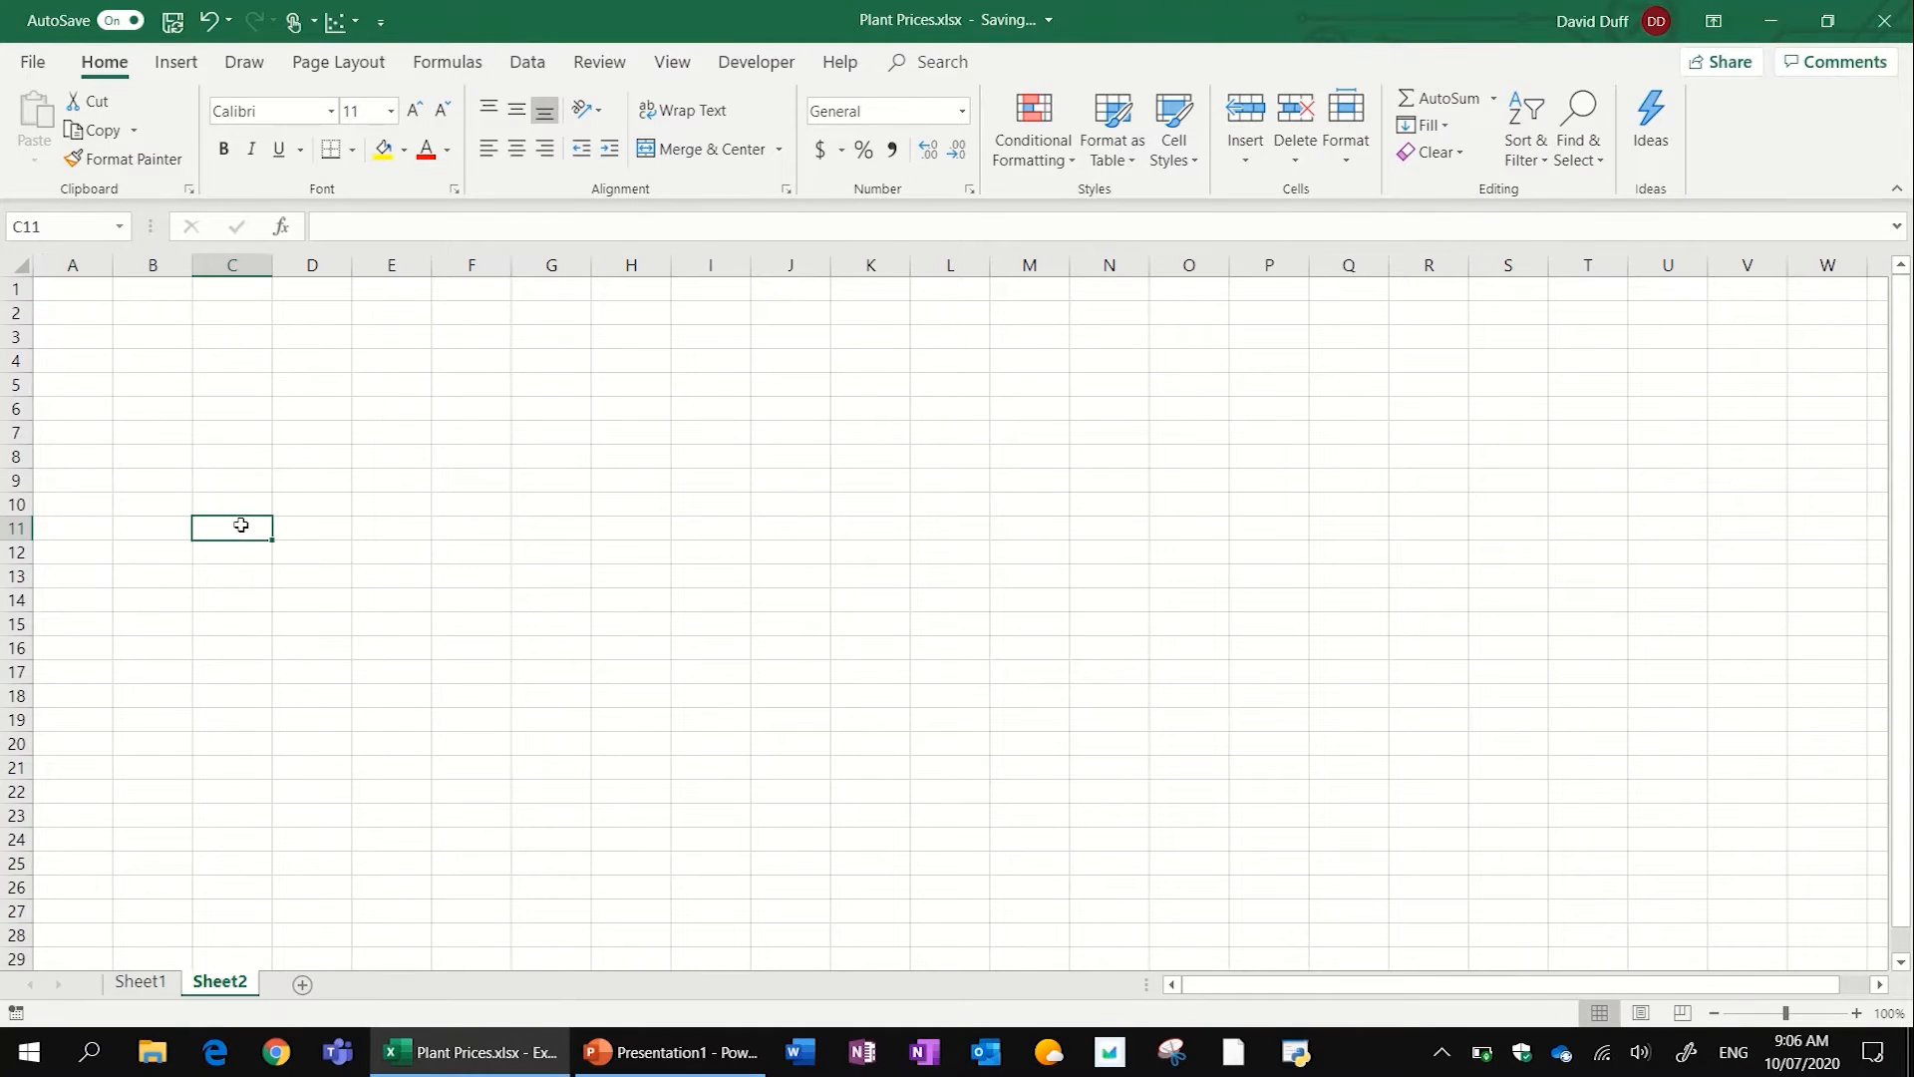
left_click(140, 981)
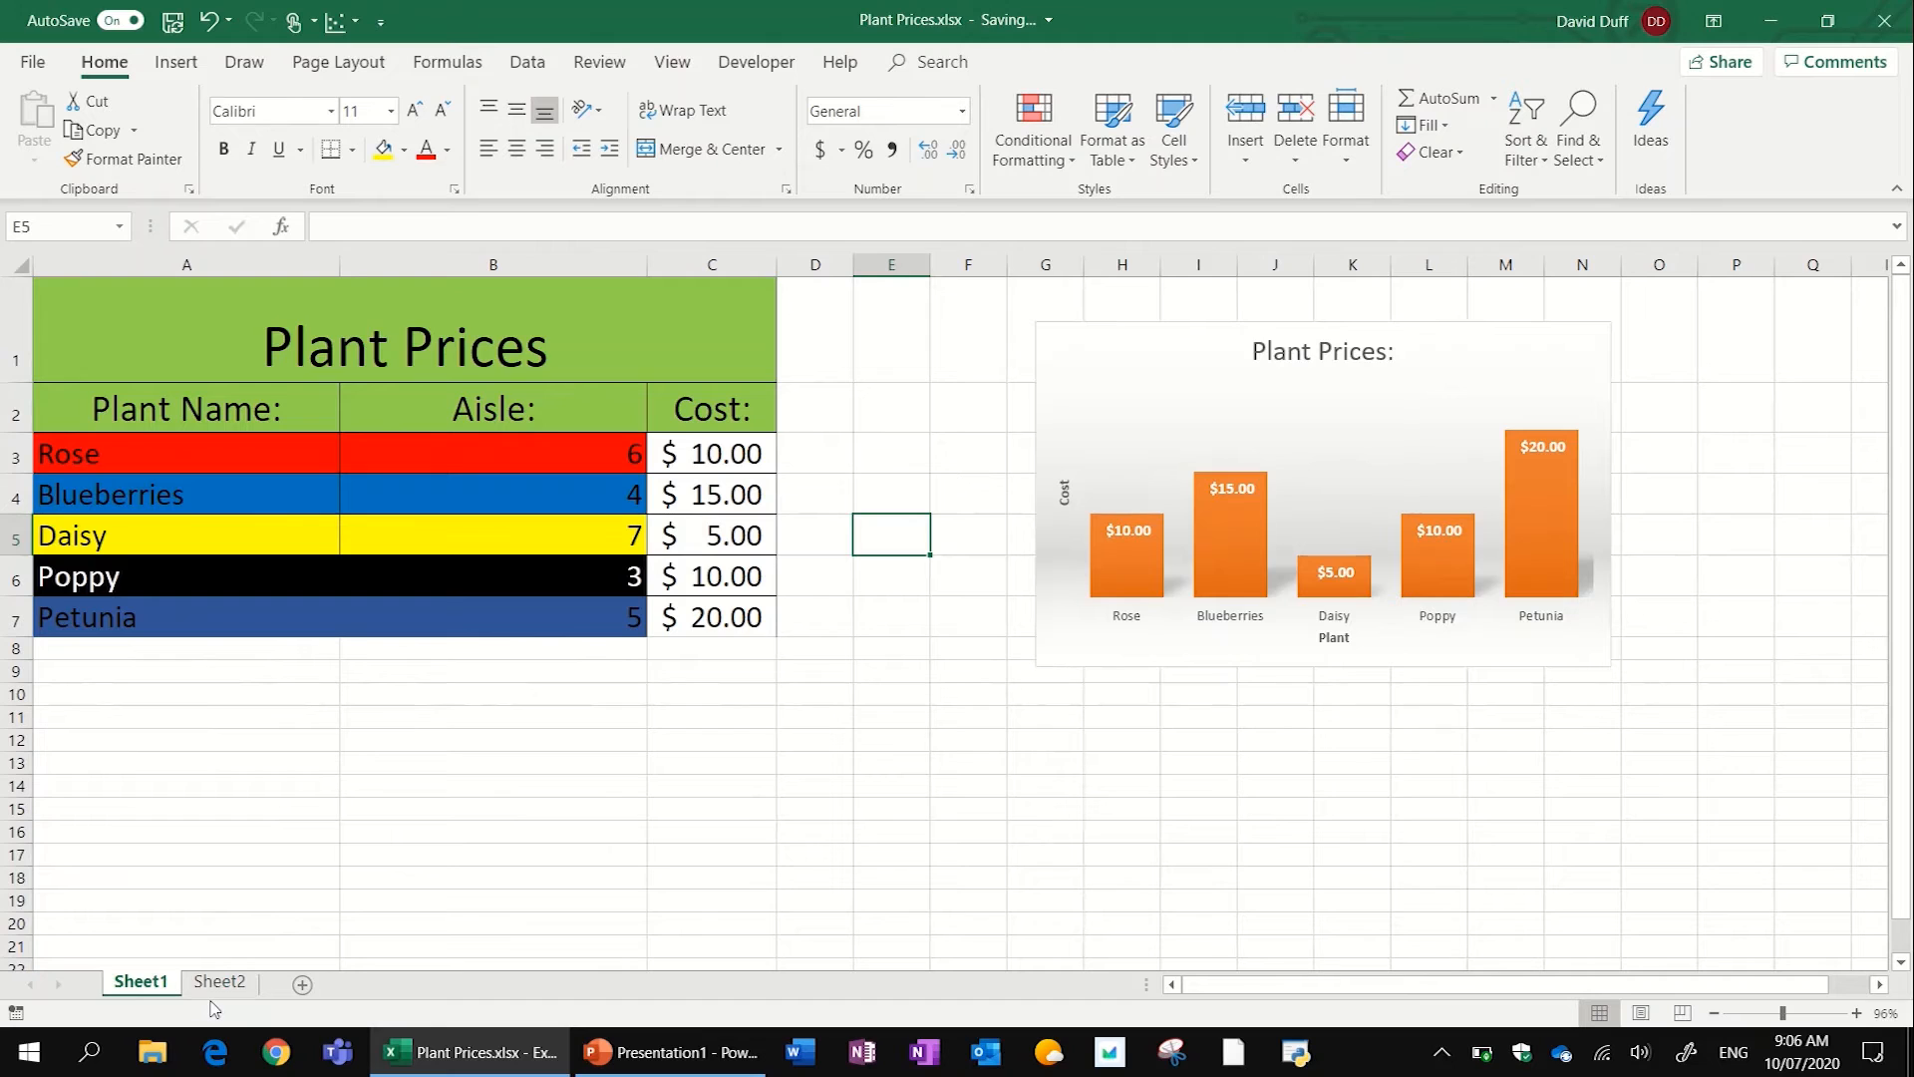
left_click(214, 987)
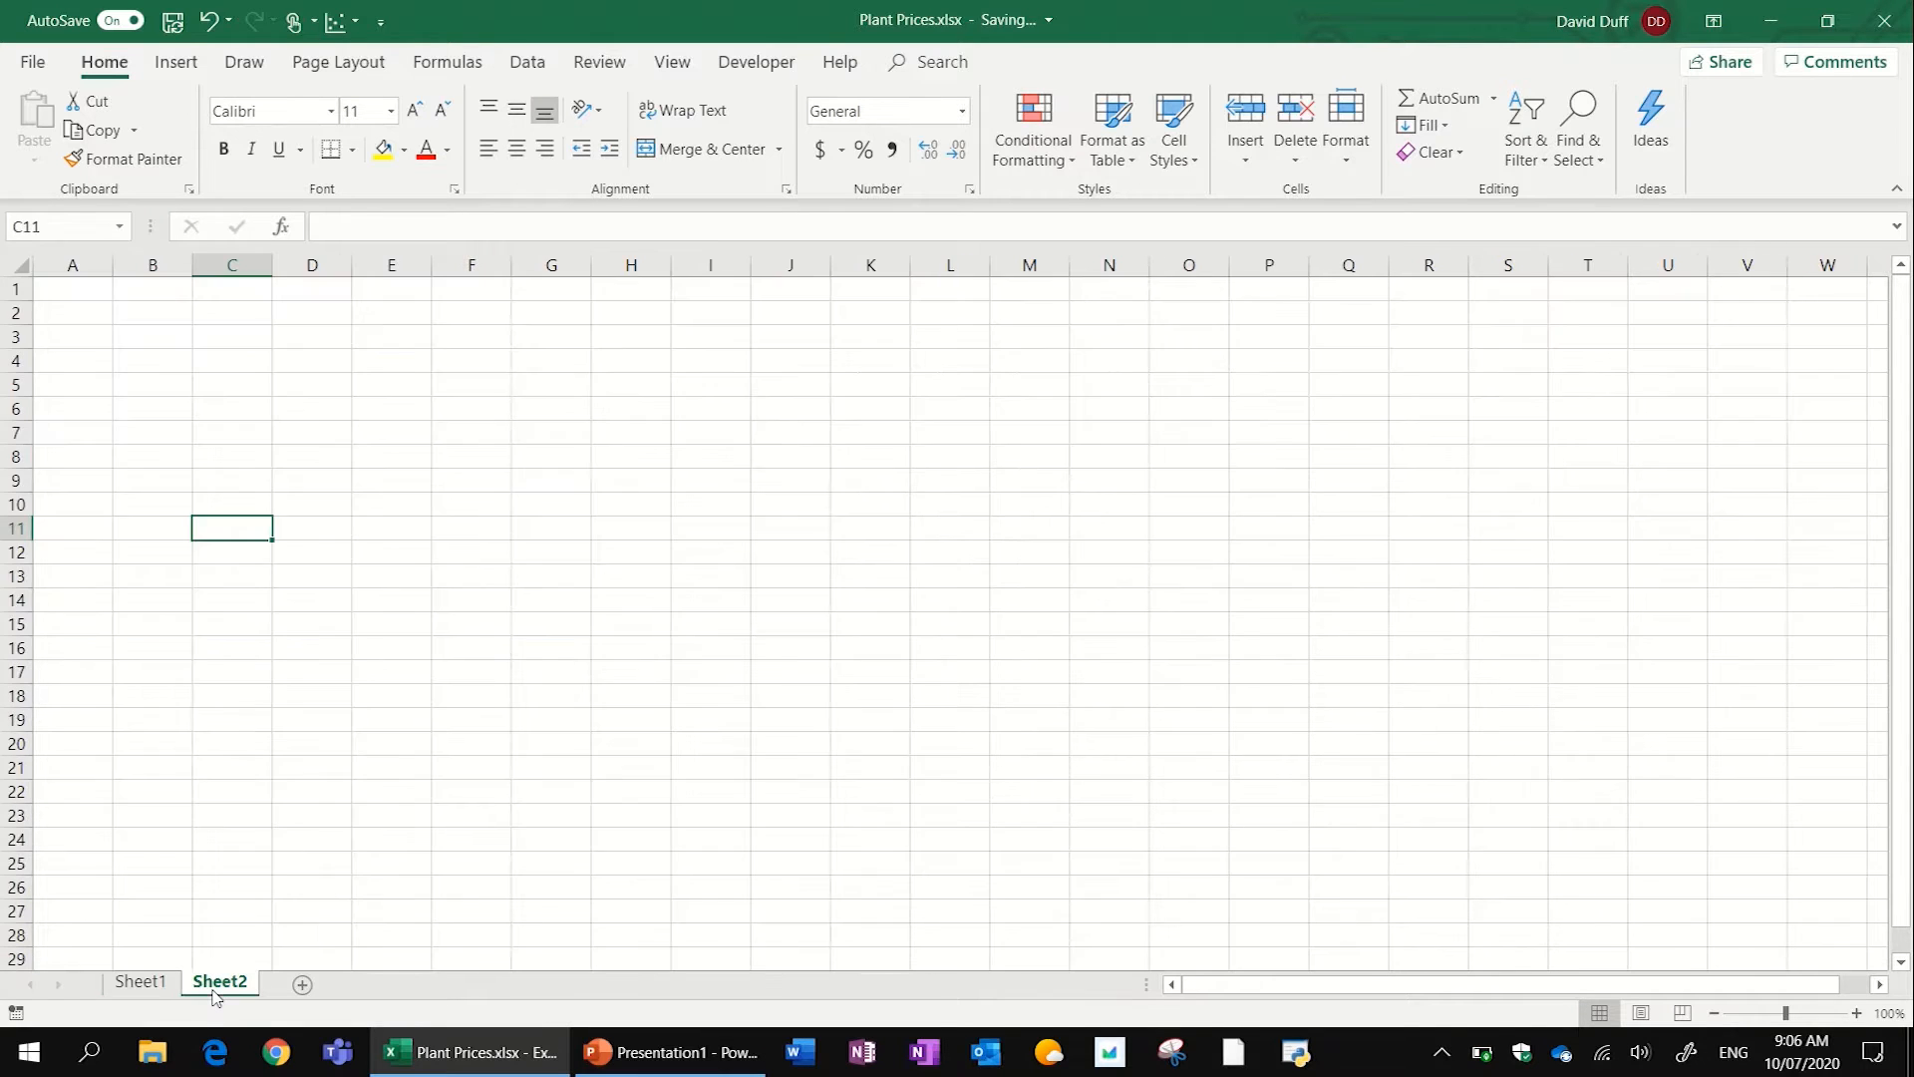
left_click_drag(79, 299, 417, 434)
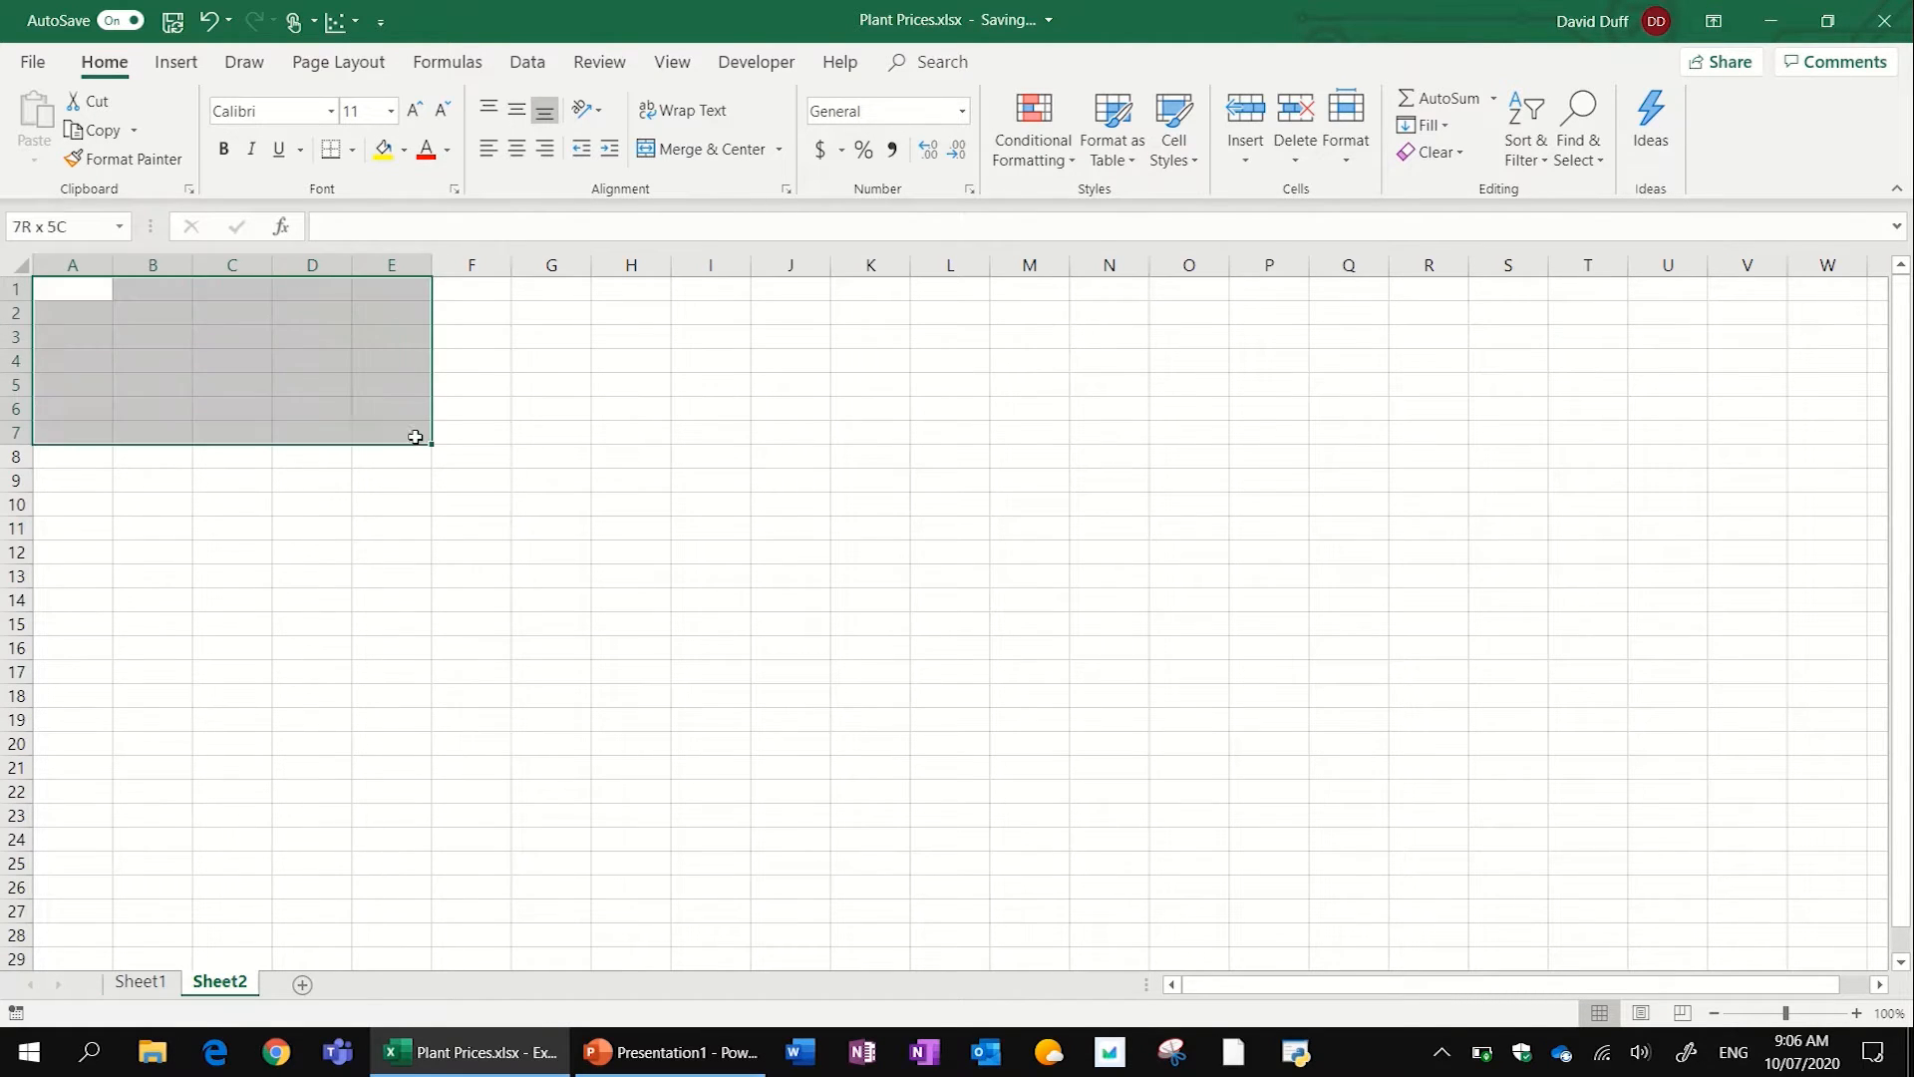
left_click(158, 453)
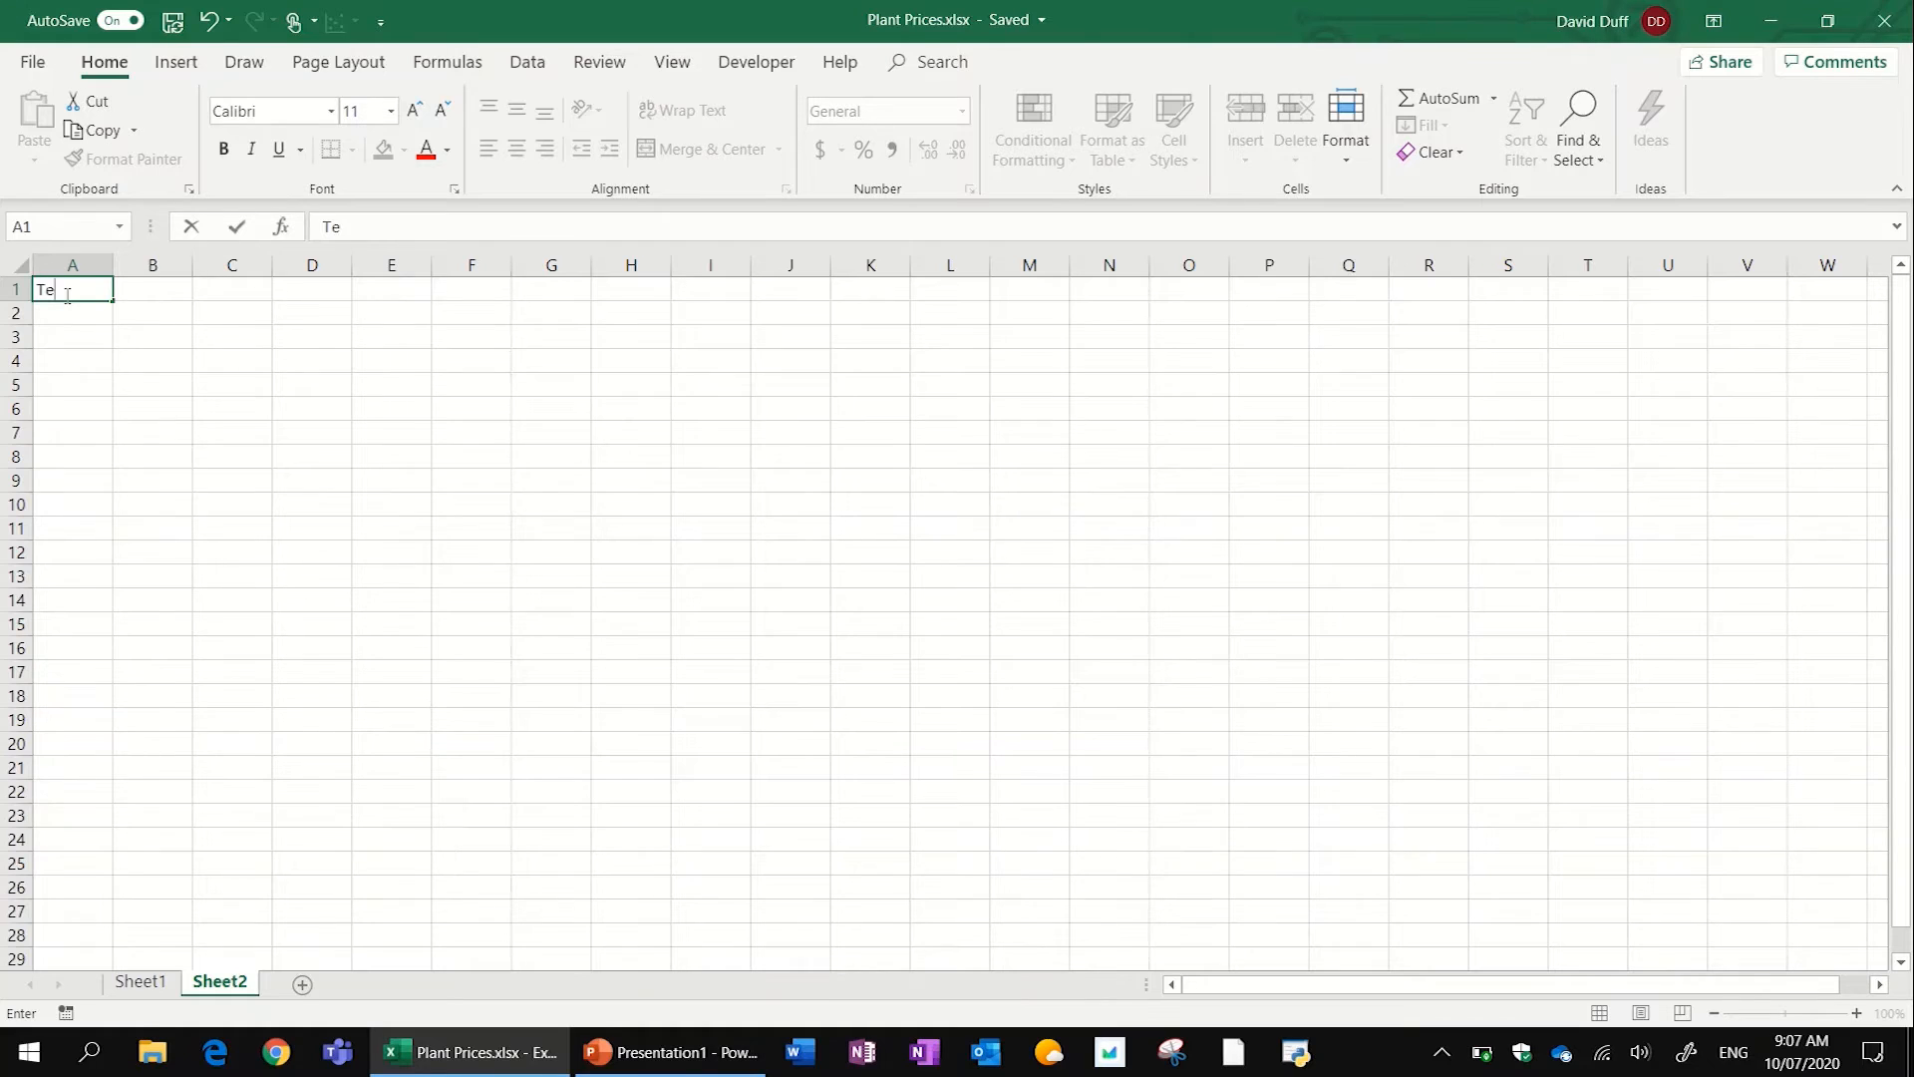
- Enter the headings "Time:" in A1 and "Temperature:" in B1, and fit column B to its text
type("mper")
key("BackSpace")
key("BackSpace")
key("BackSpace")
type("per")
key("BackSpace")
key("BackSpace")
key("BackSpace")
key("BackSpace")
key("BackSpace")
key("BackSpace")
type("Time:")
key("Tab")
type("Temp")
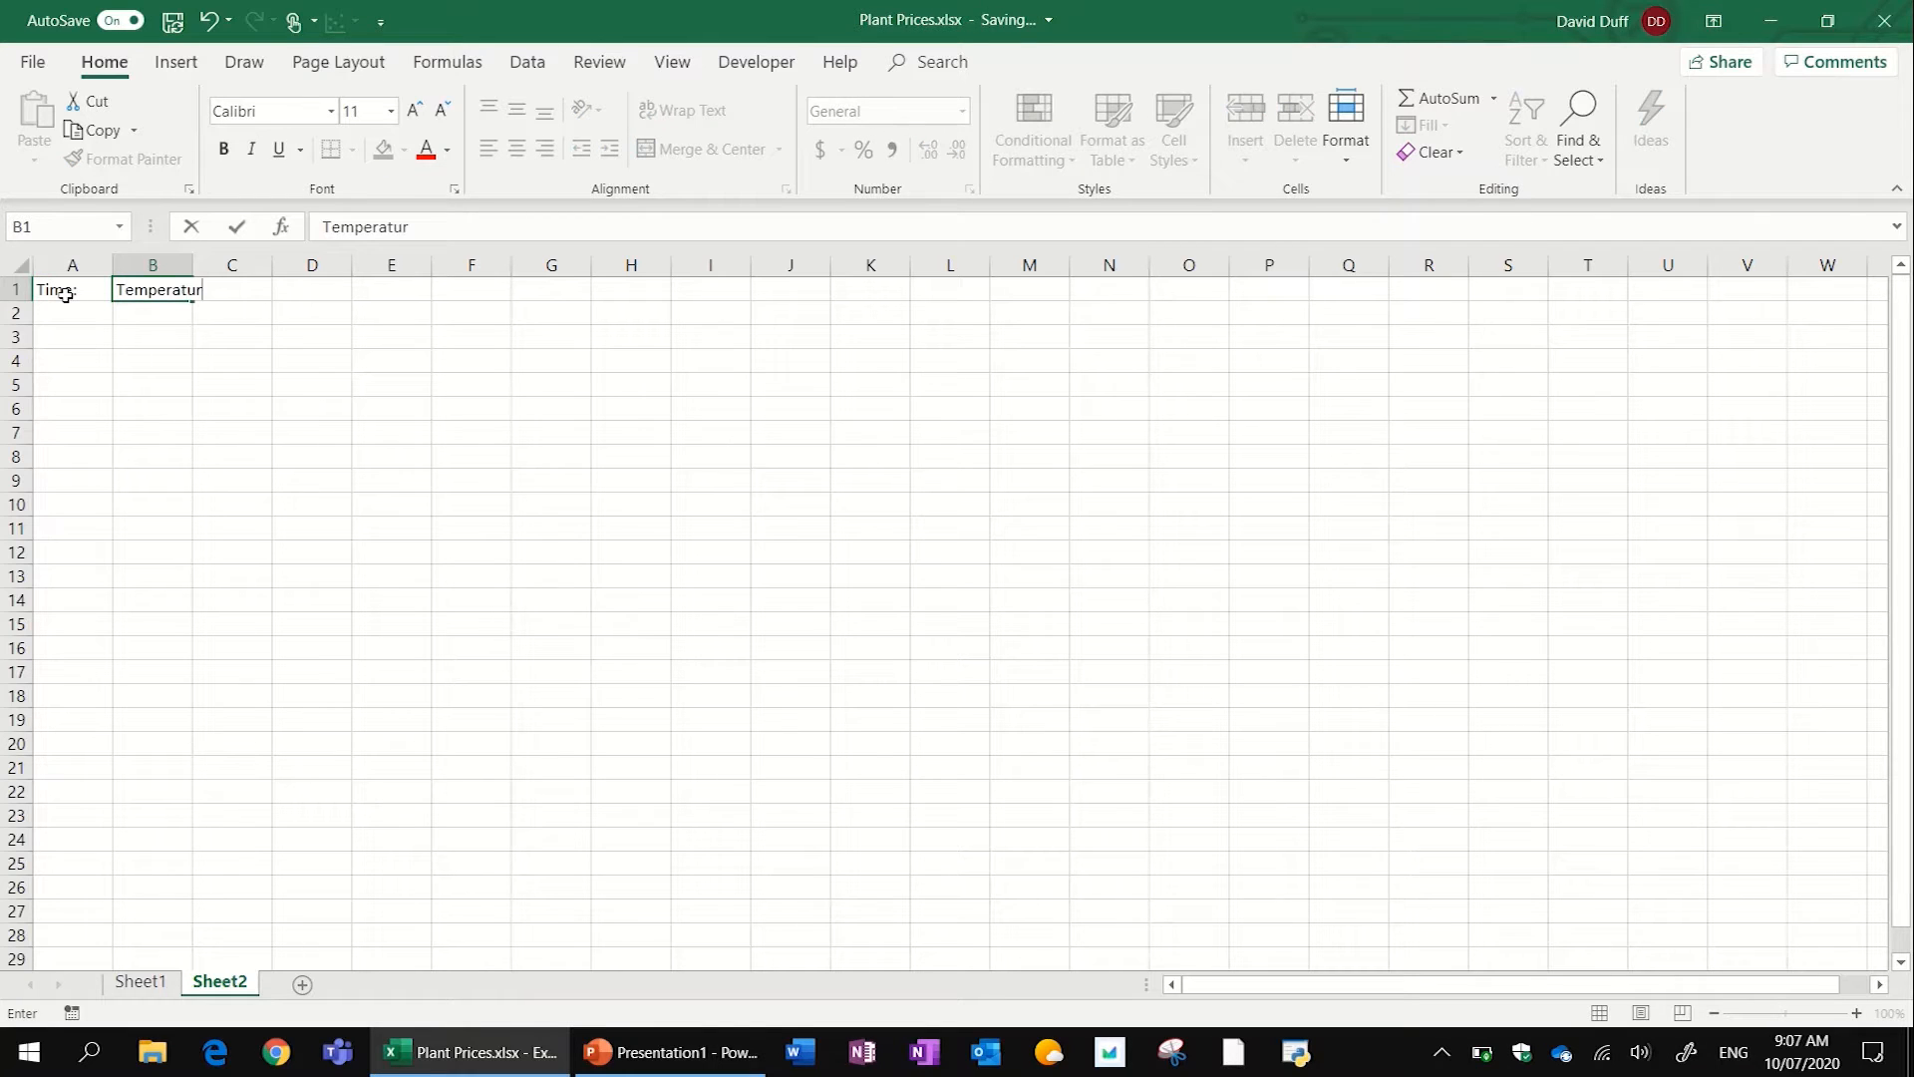
type("erature:")
key("Return")
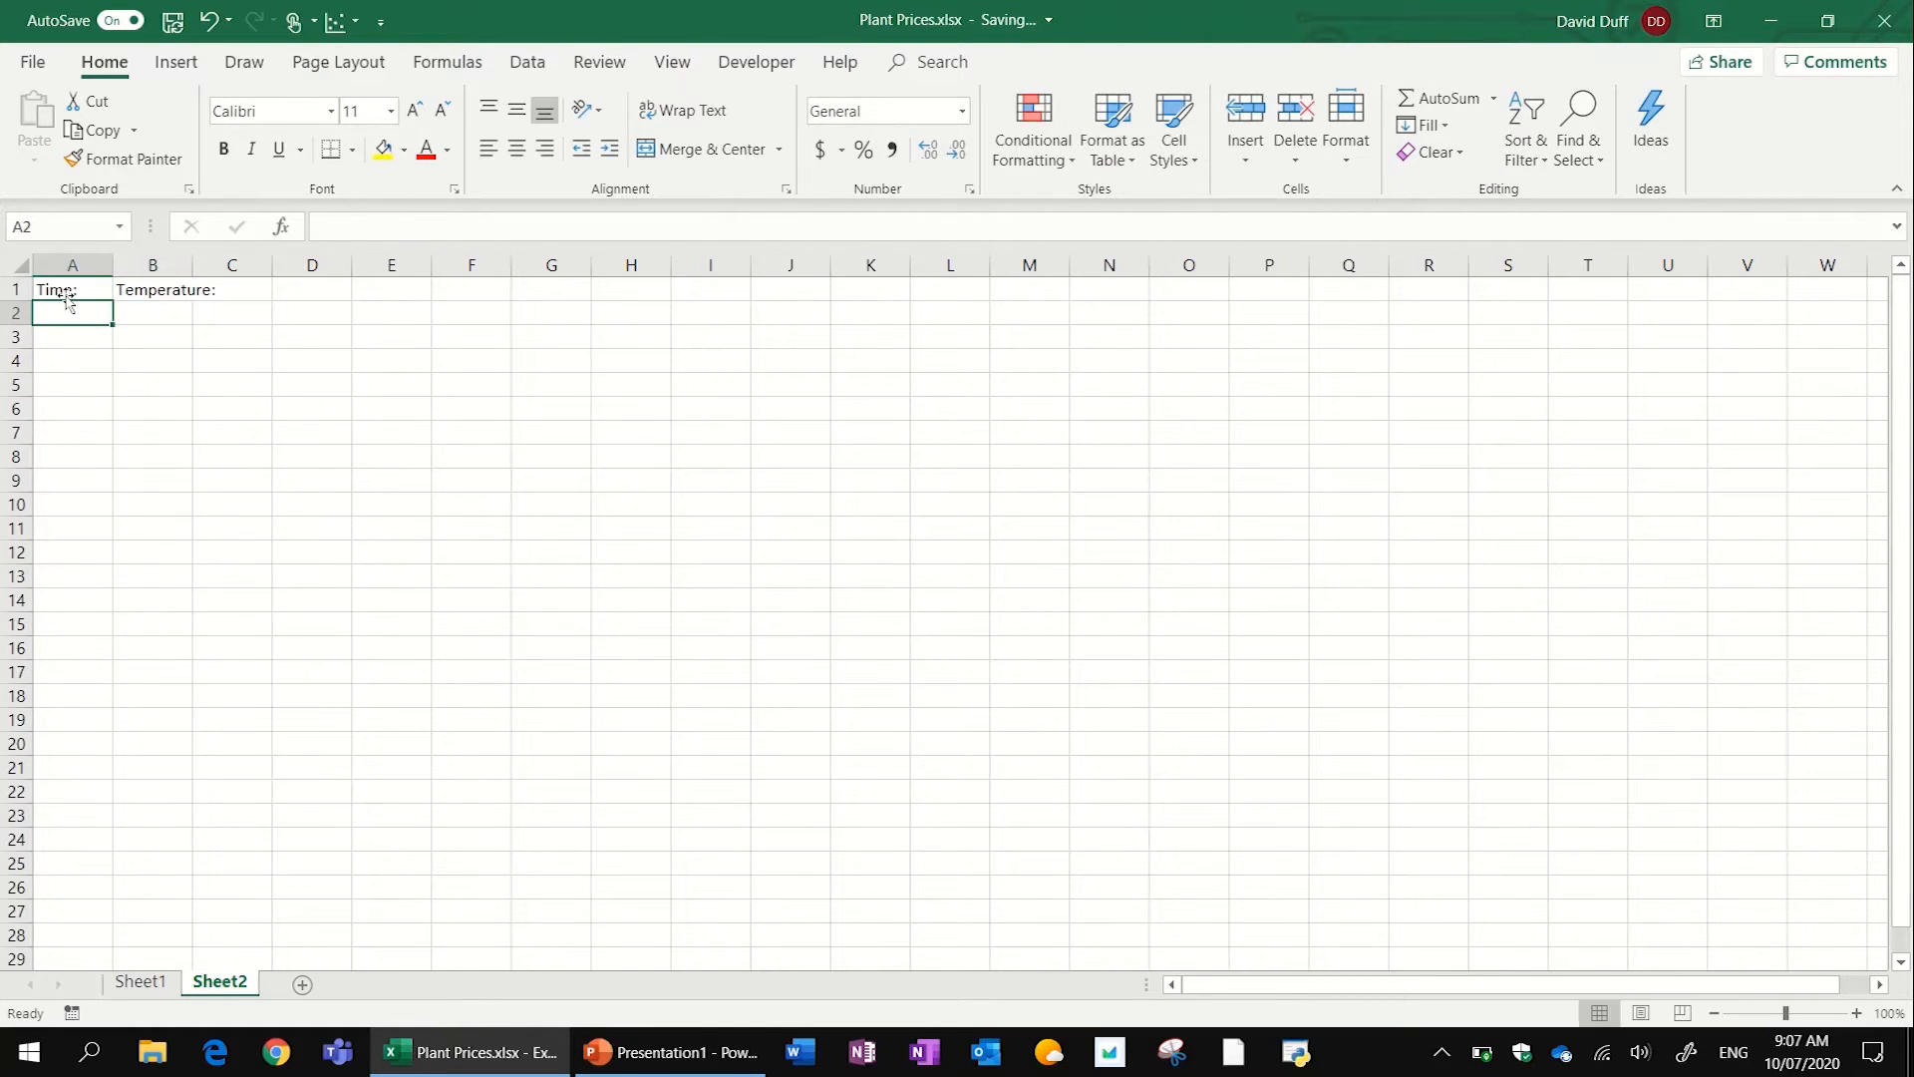
double_click(193, 265)
- Enter 1 in A2, apply the Time number format, and remove the date part so the cell holds only 12:00:00 AM
type("1")
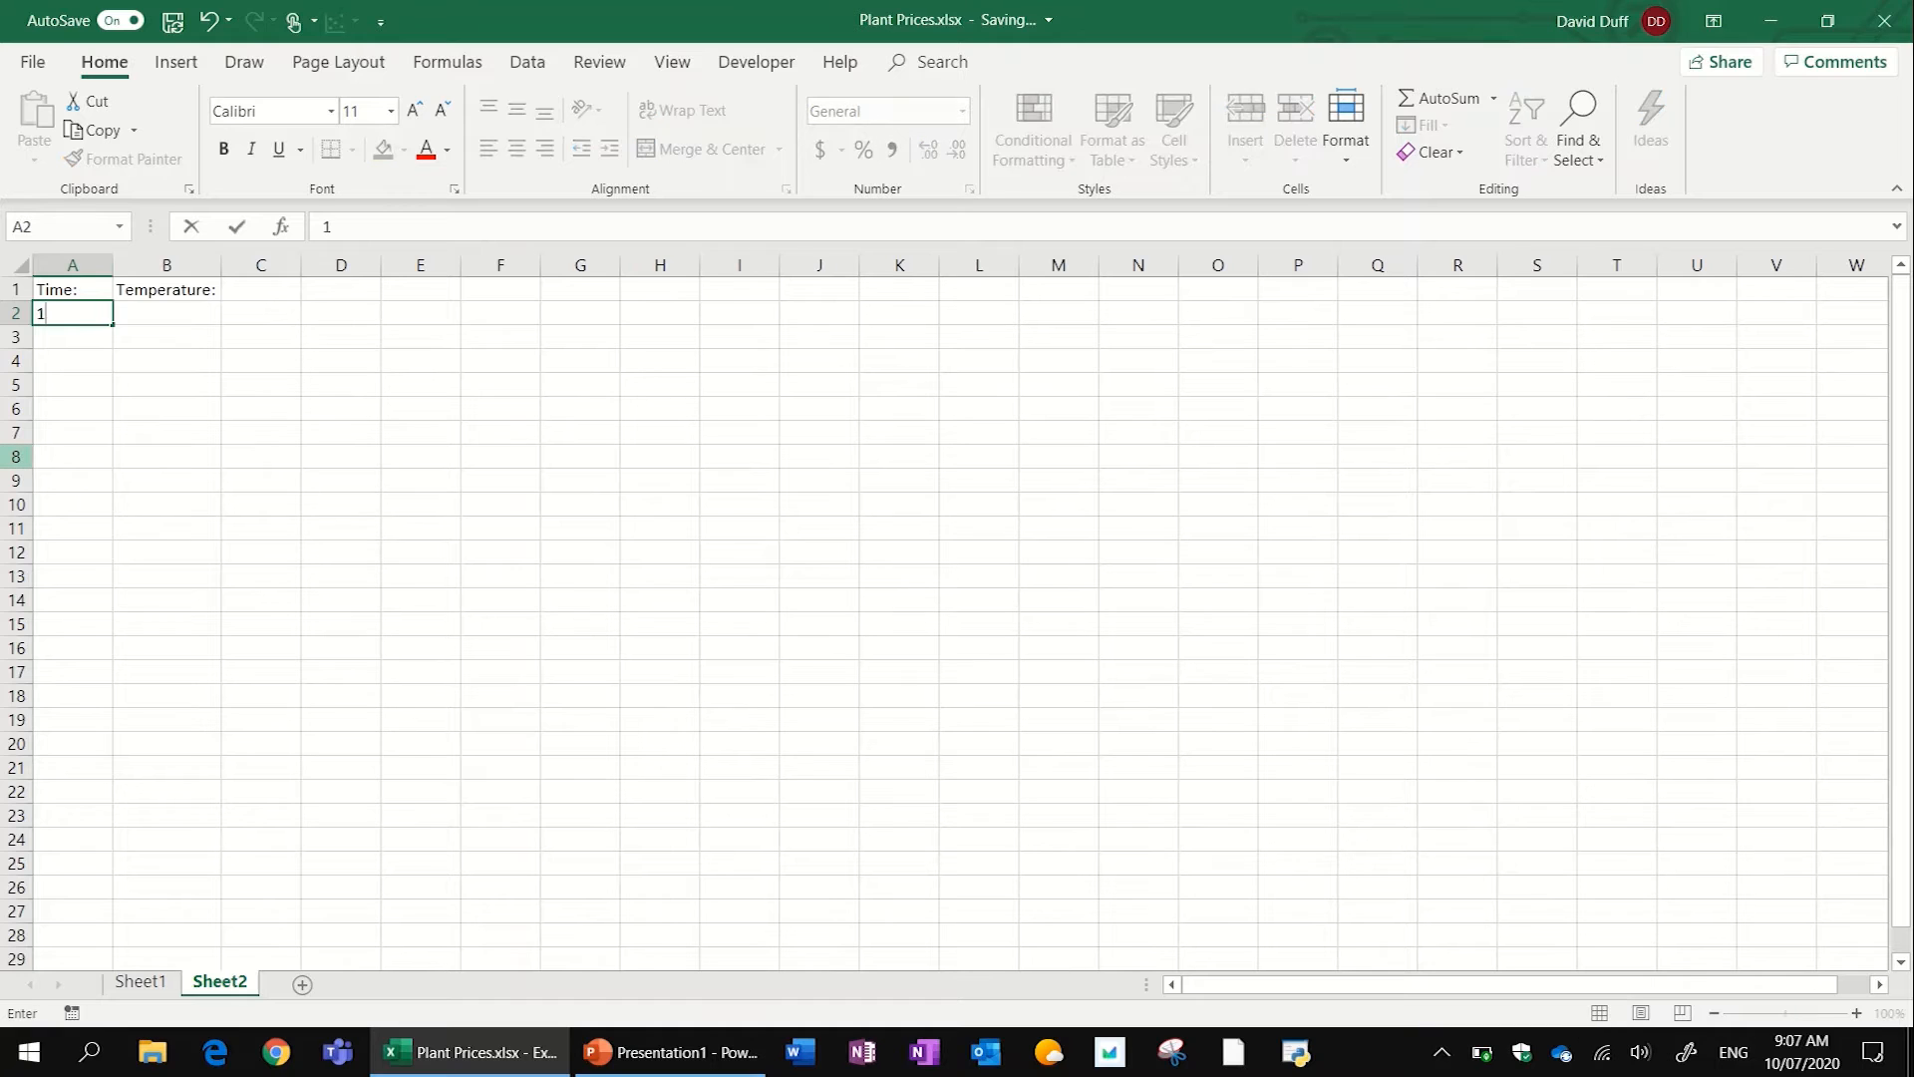
left_click(94, 303)
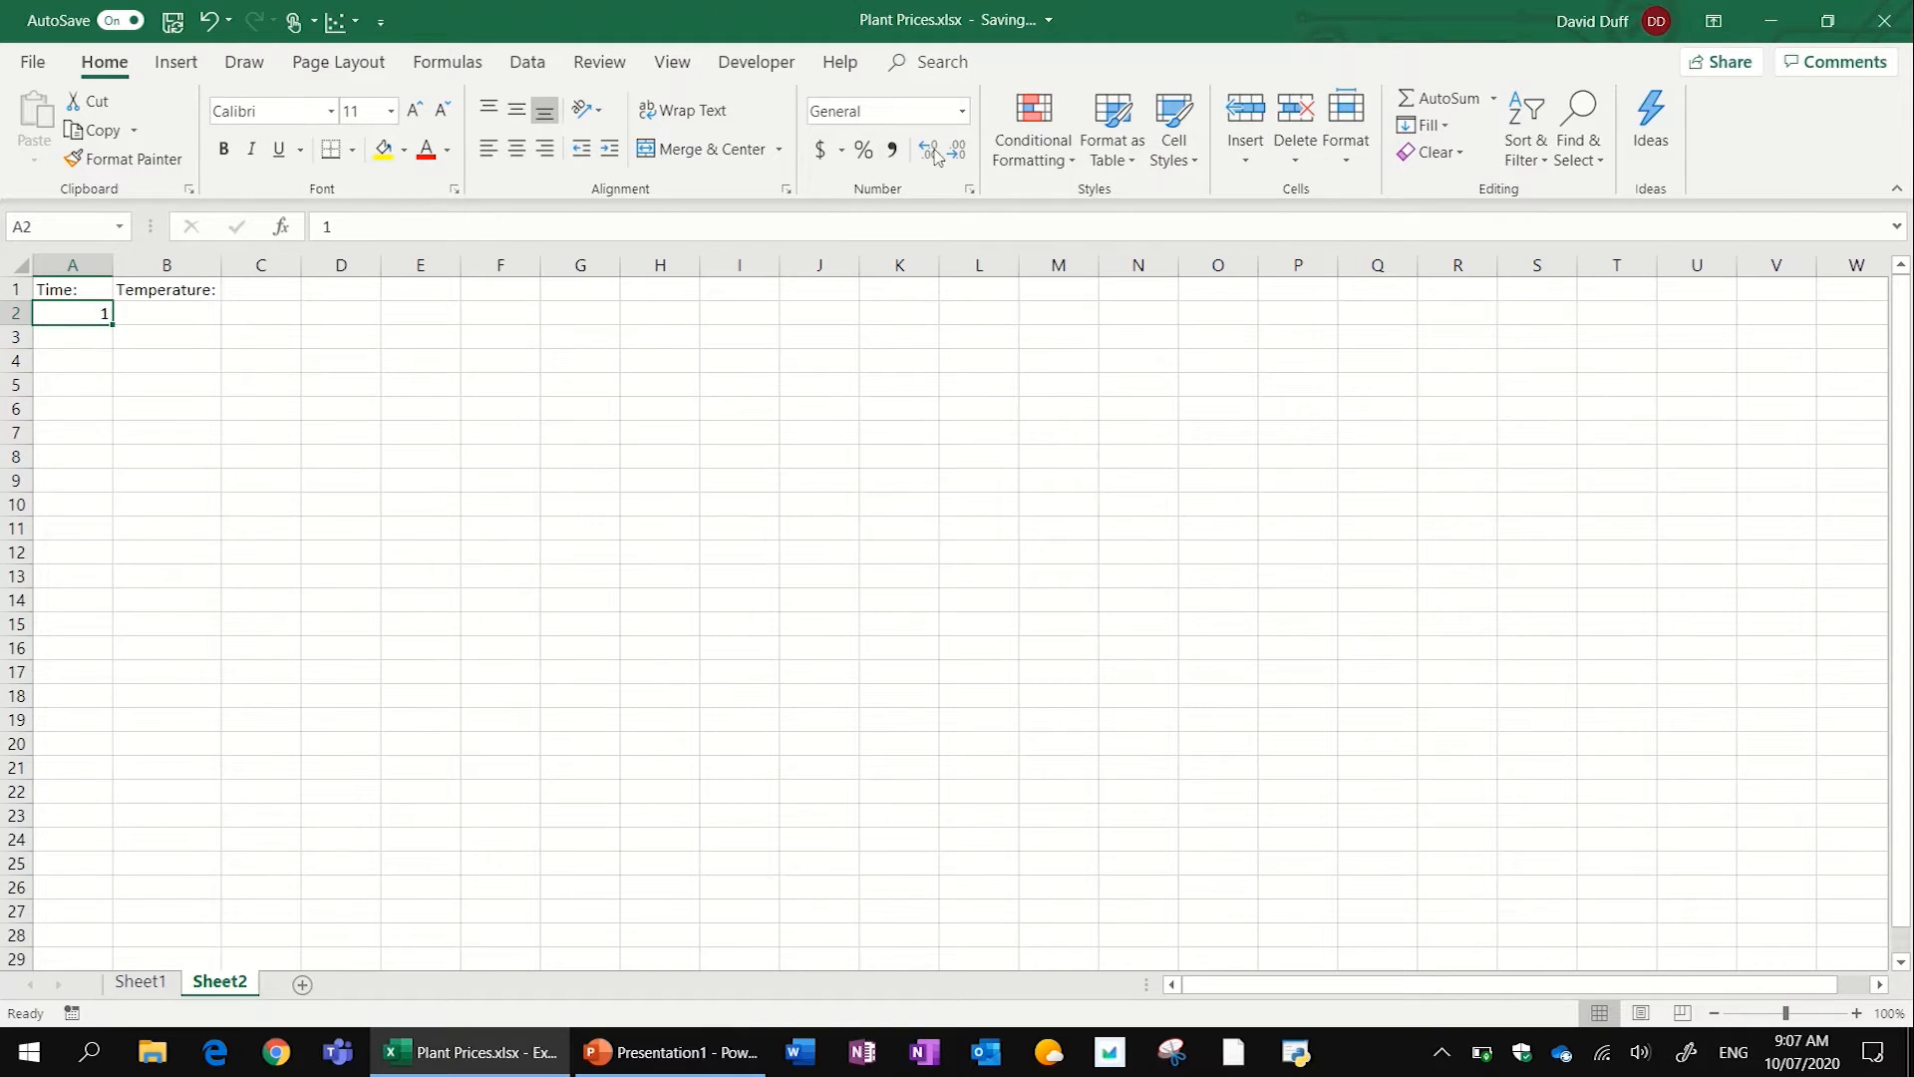
left_click(964, 110)
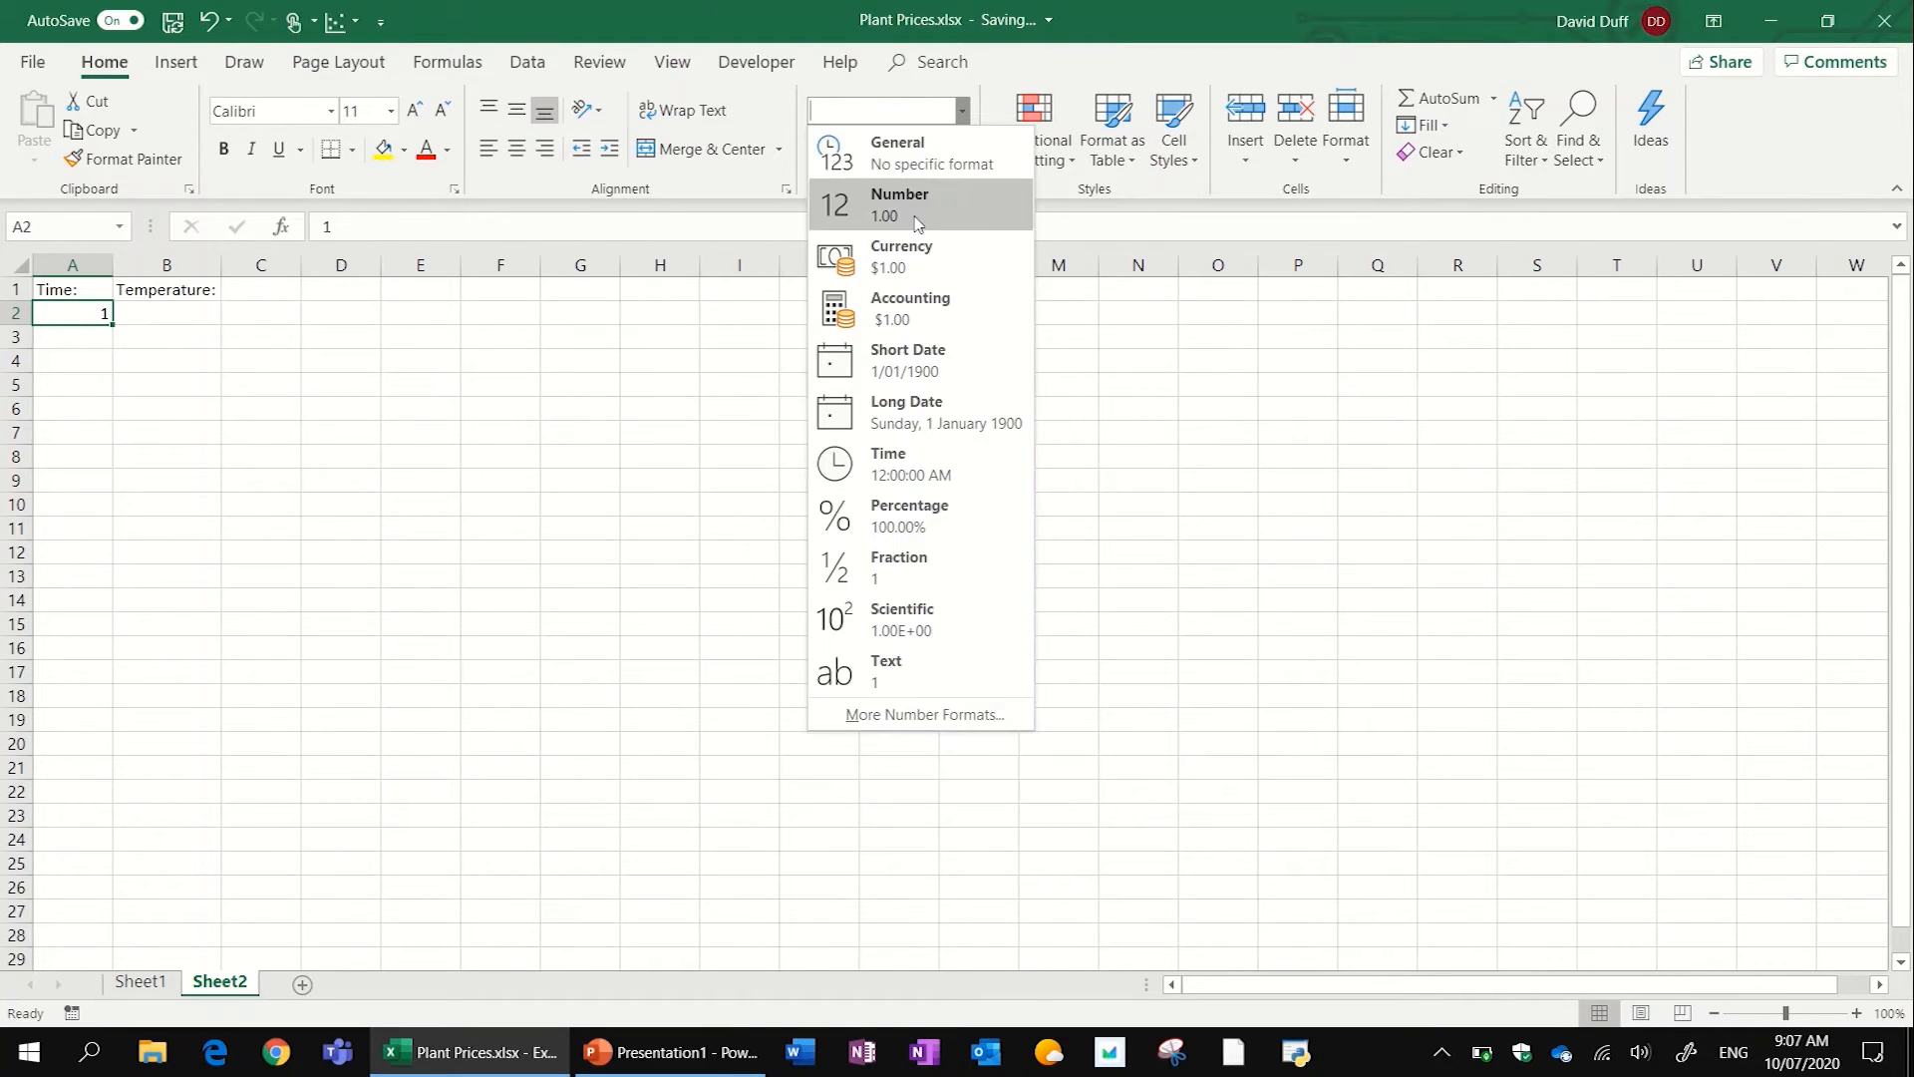
left_click(955, 469)
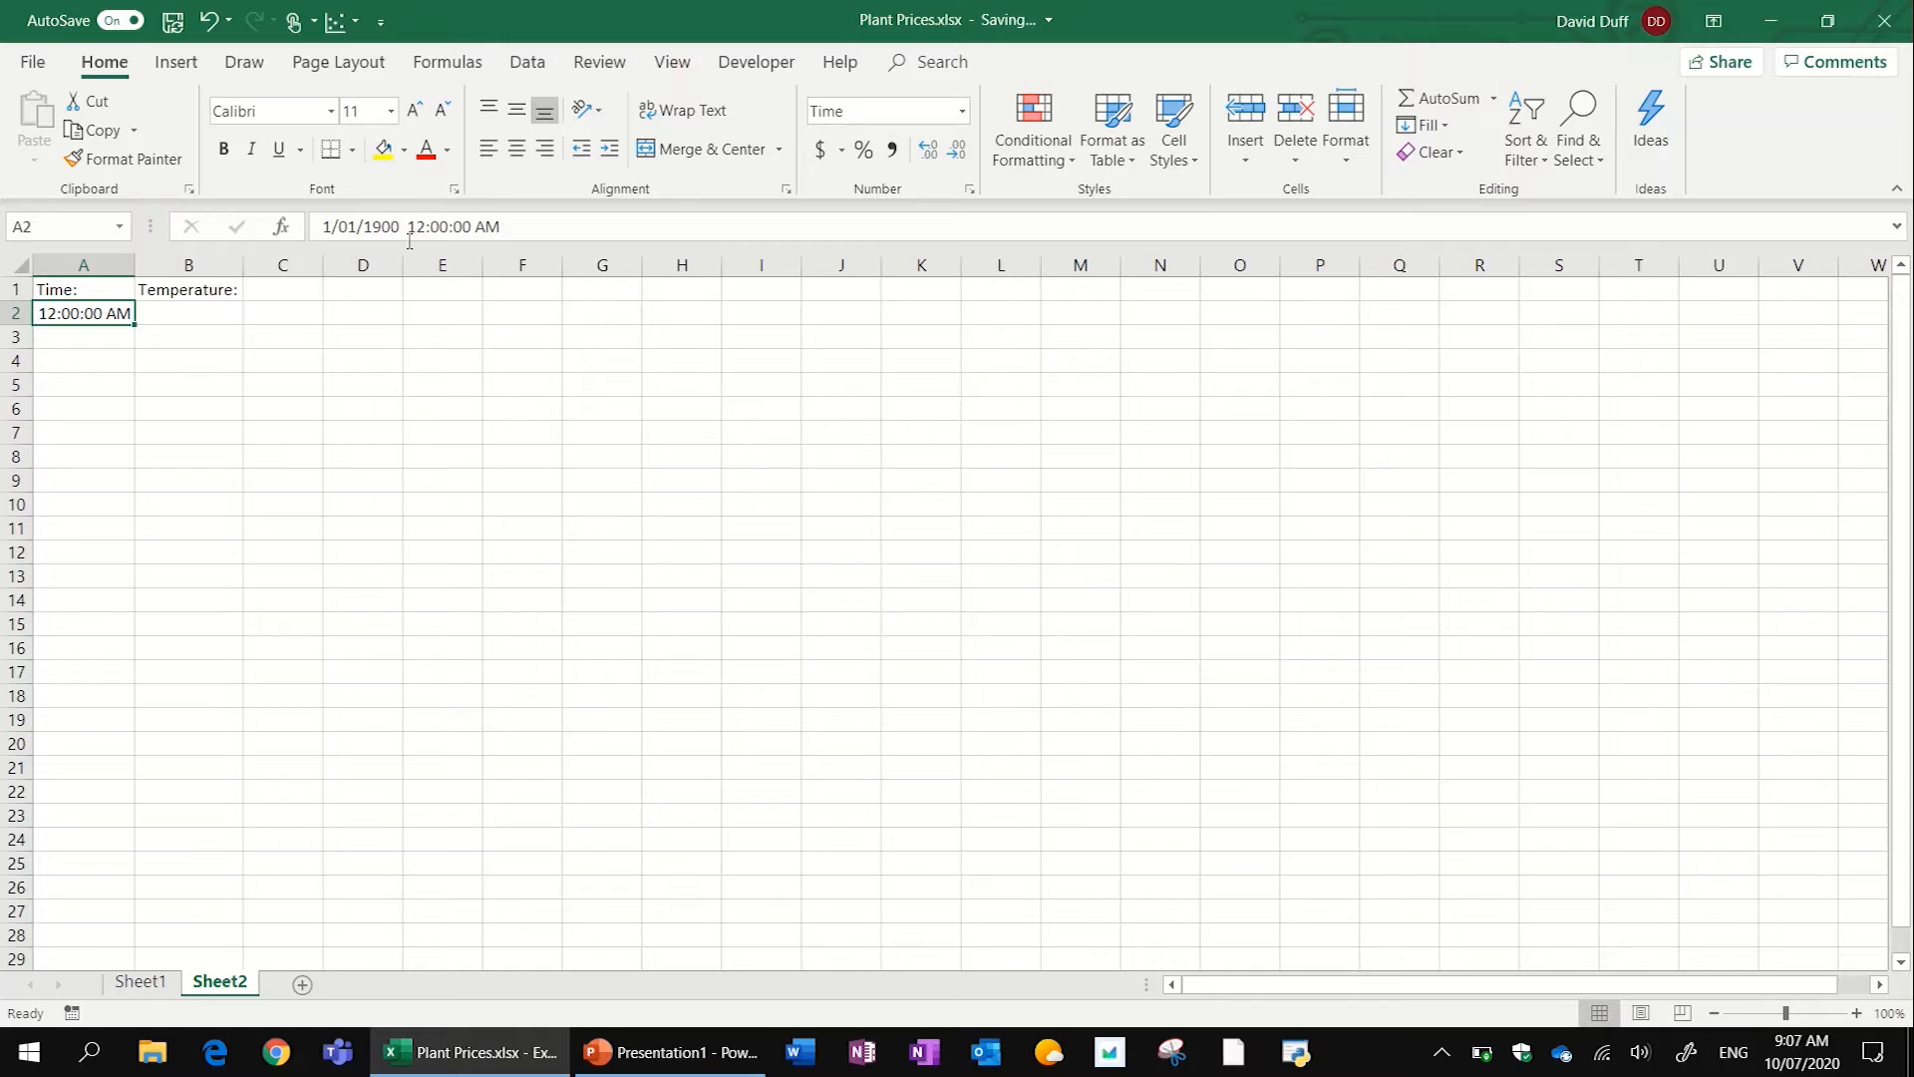
left_click_drag(404, 227, 322, 227)
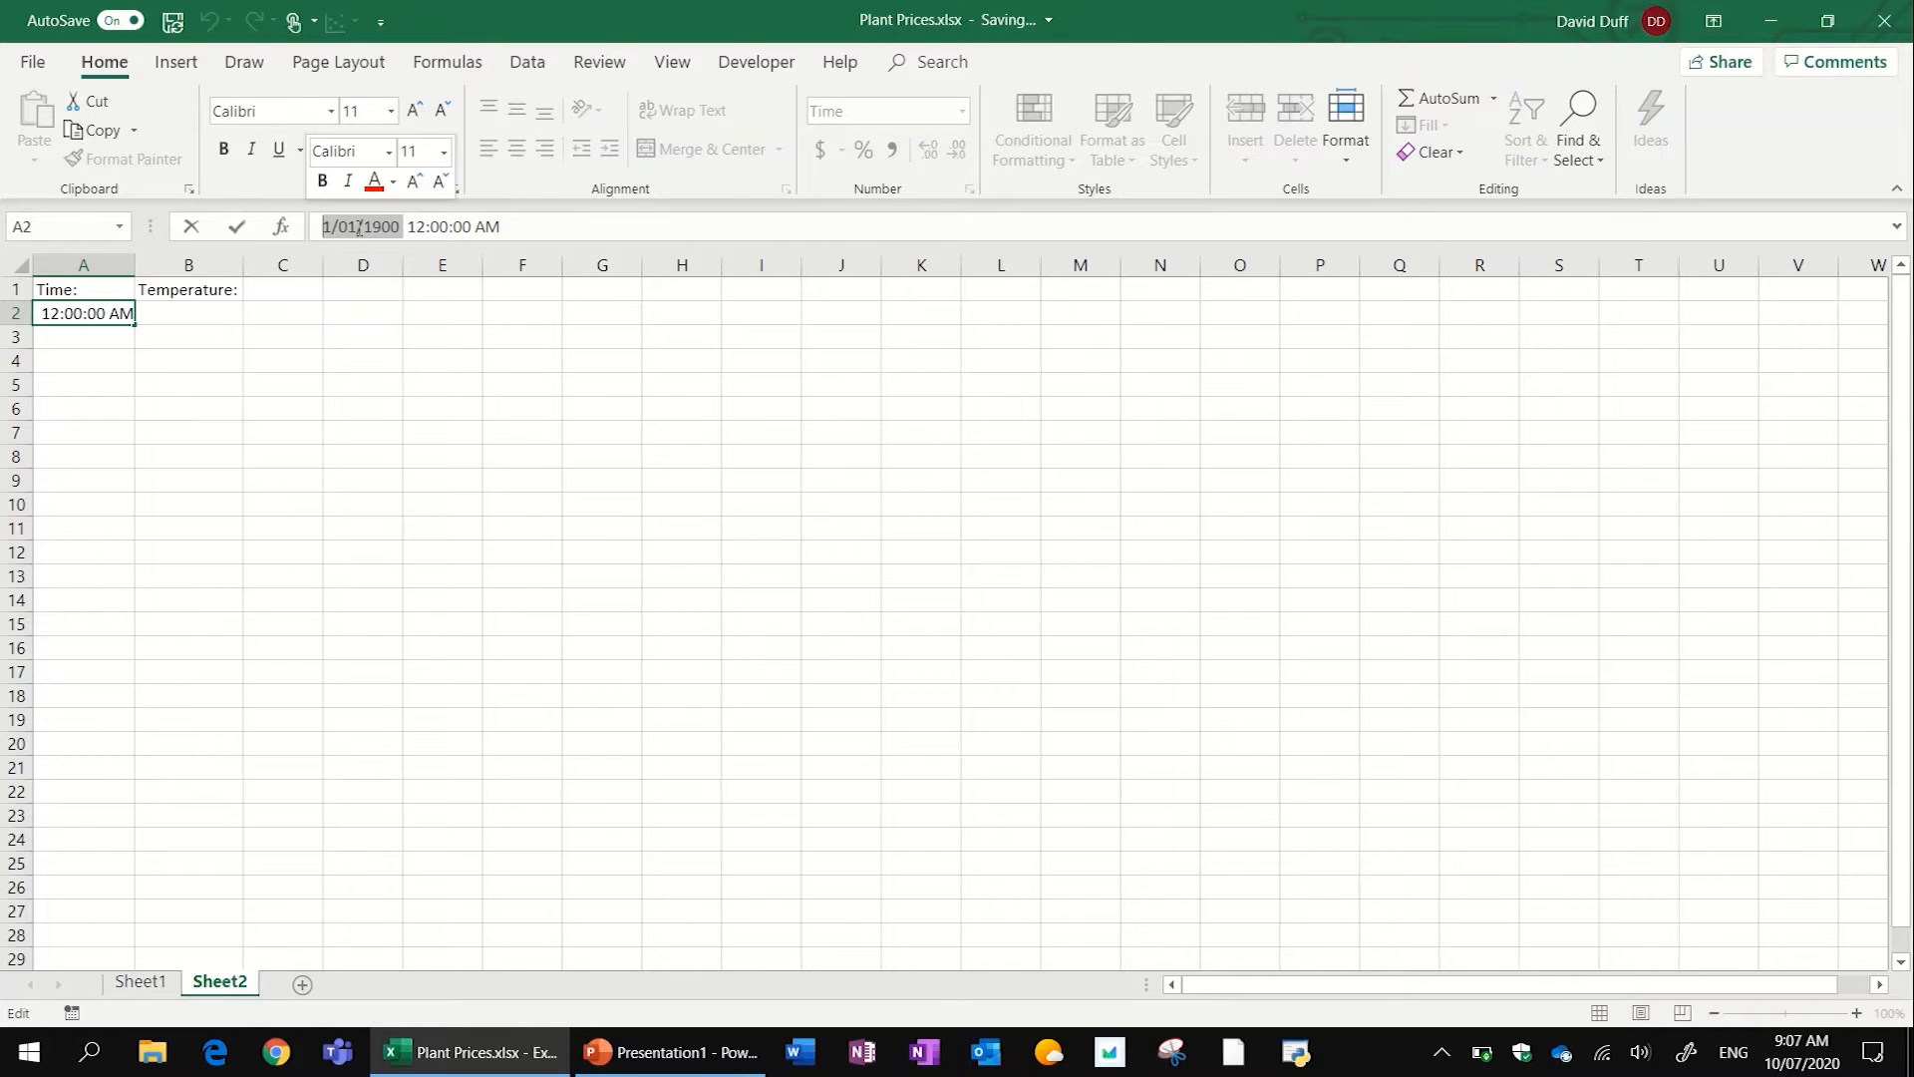
key("BackSpace")
key("Return")
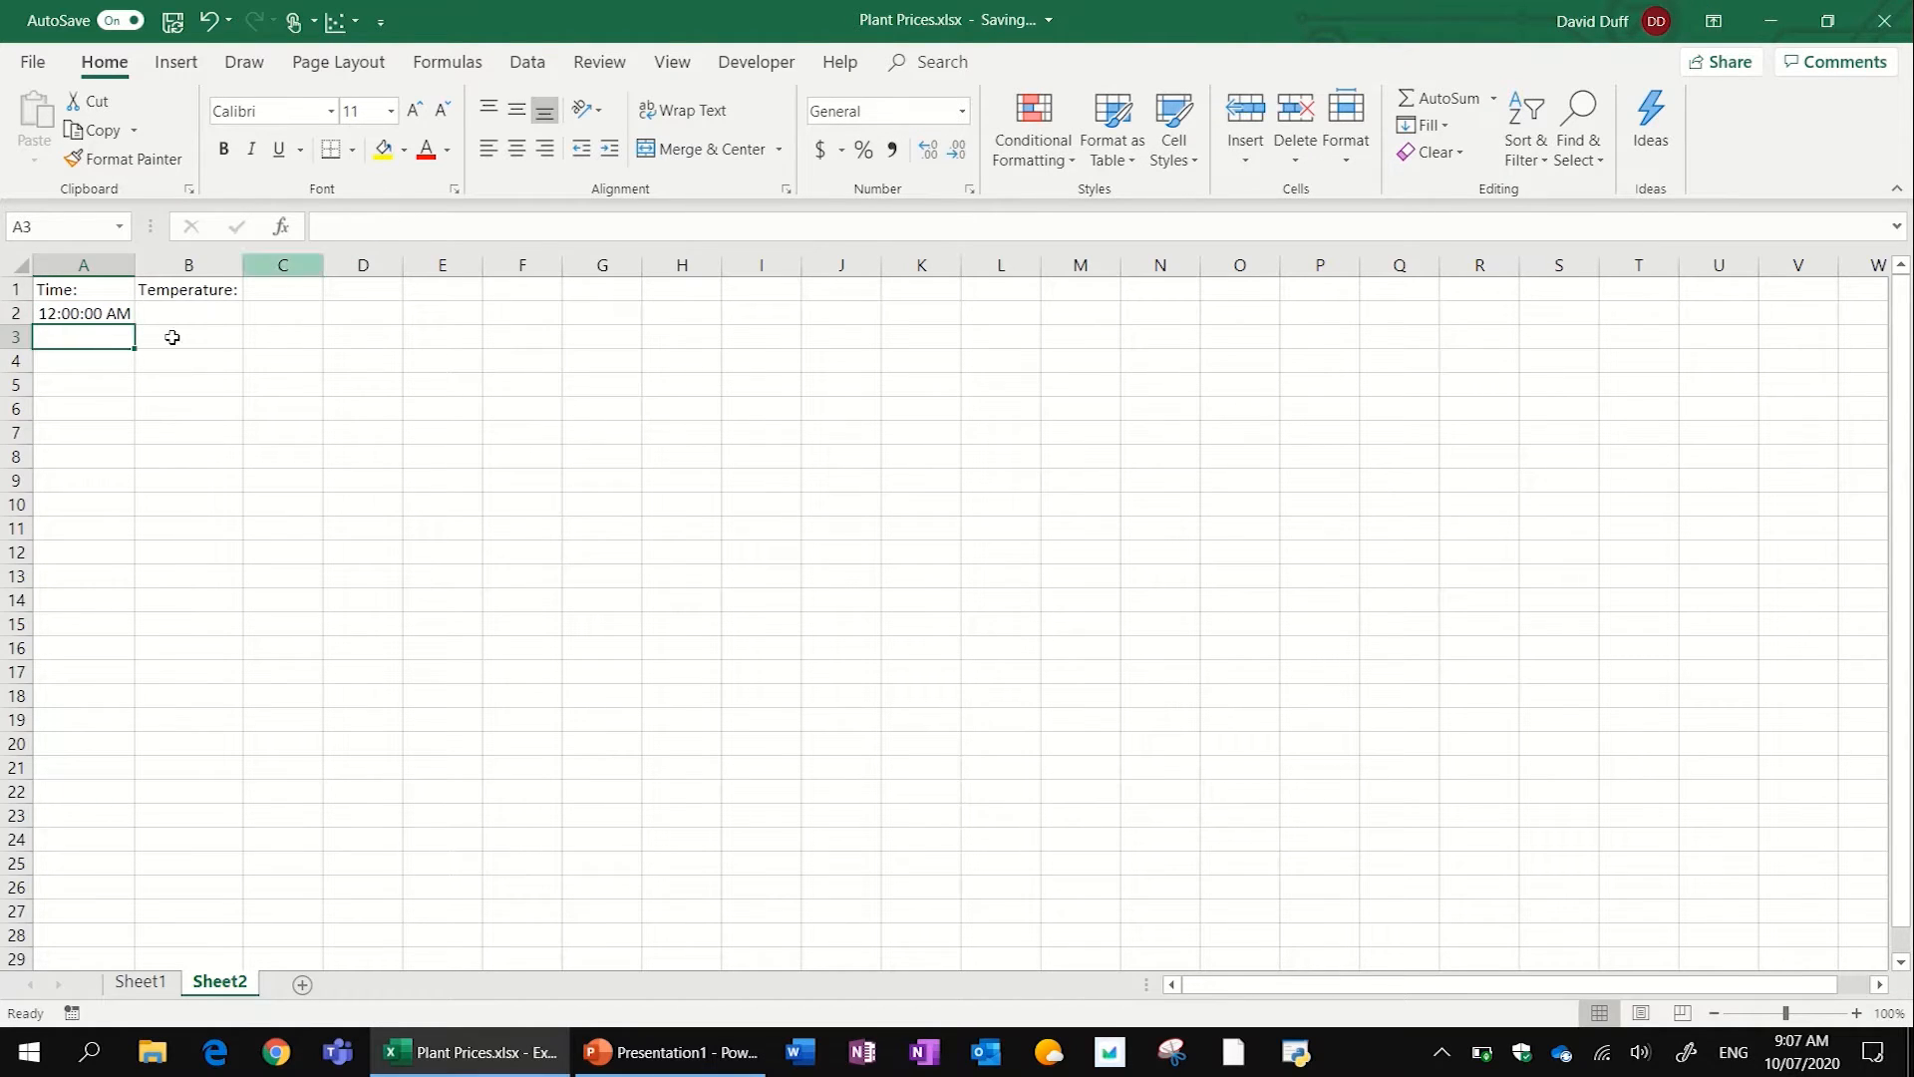
- Fill the time in A2 down to A26 as an hourly series ending at 12:00:00 AM
key("Up")
left_click_drag(133, 328, 69, 895)
left_click(218, 411)
- Enter the temperatures for every hour in B2:B26, starting at 5, peaking at 25 for 1:00:00 PM and ending with 6.5
left_click(219, 310)
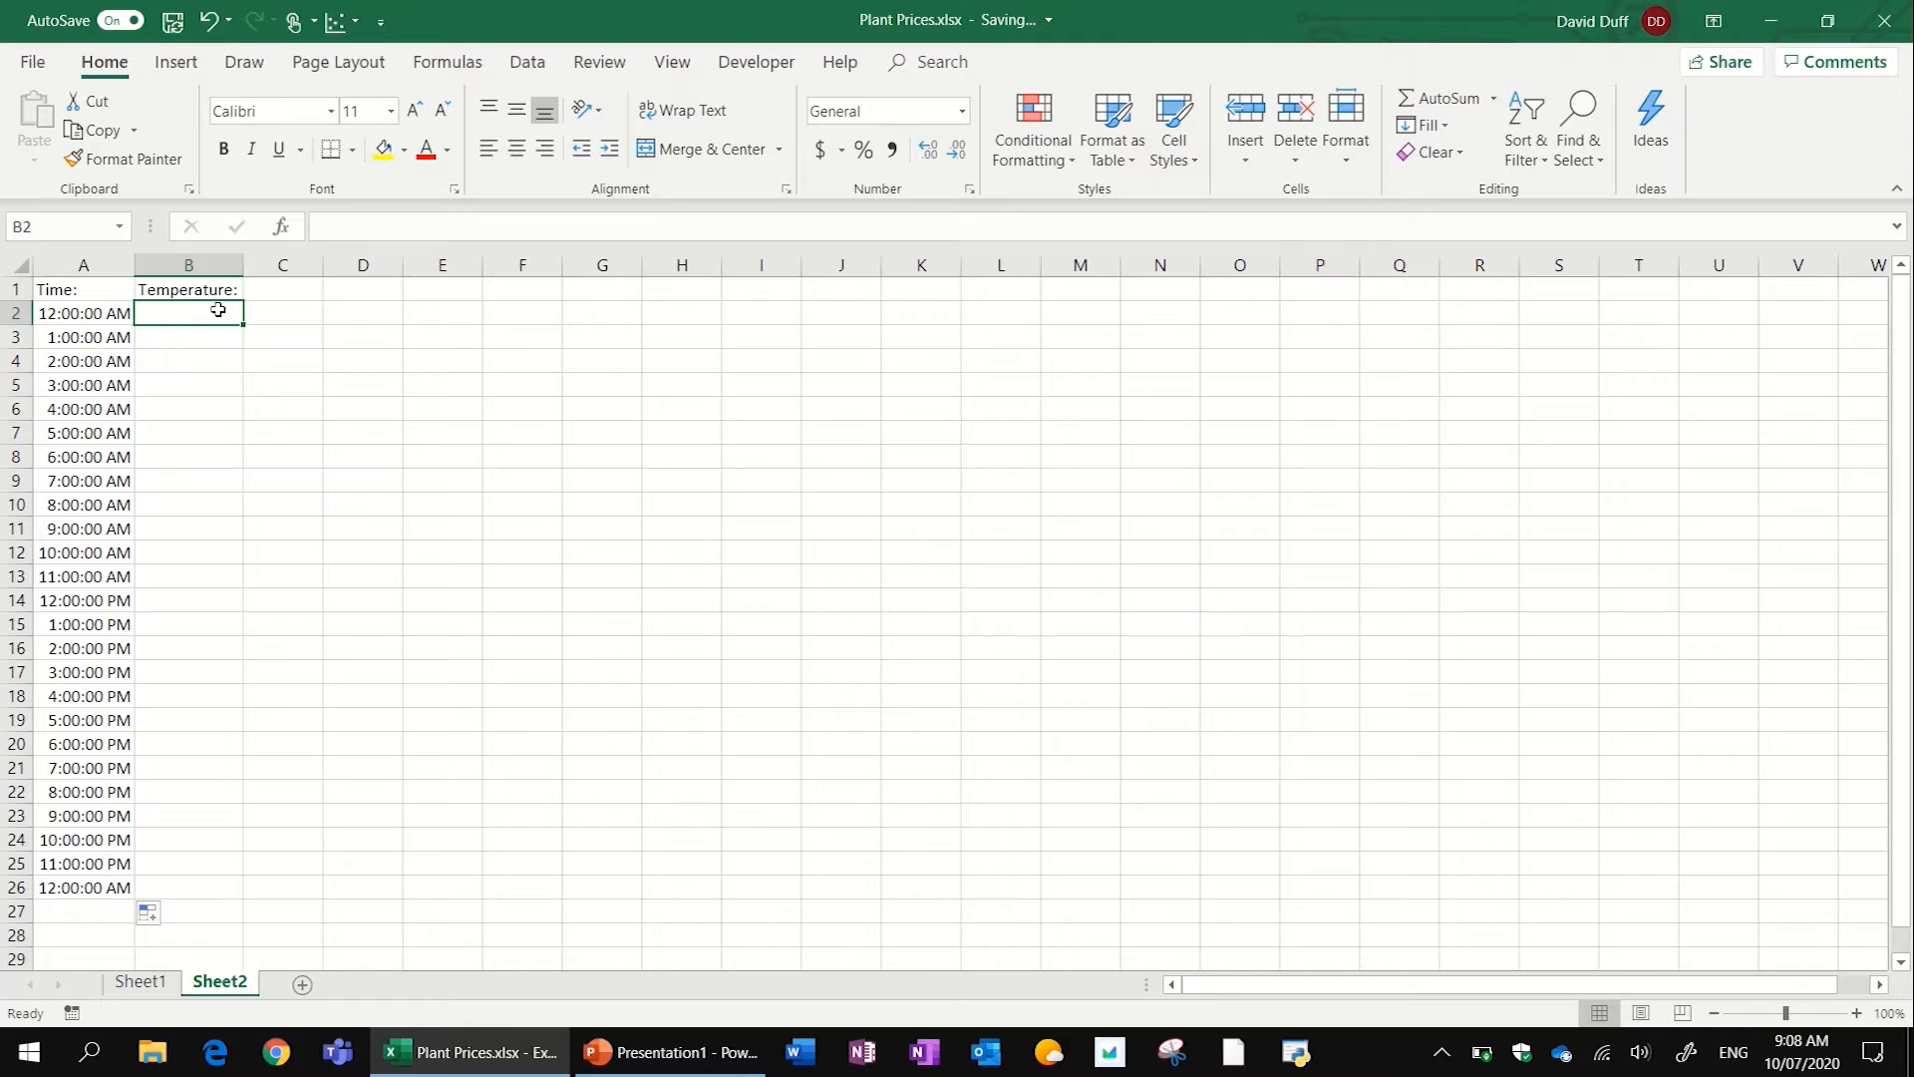
type("10")
key("Return")
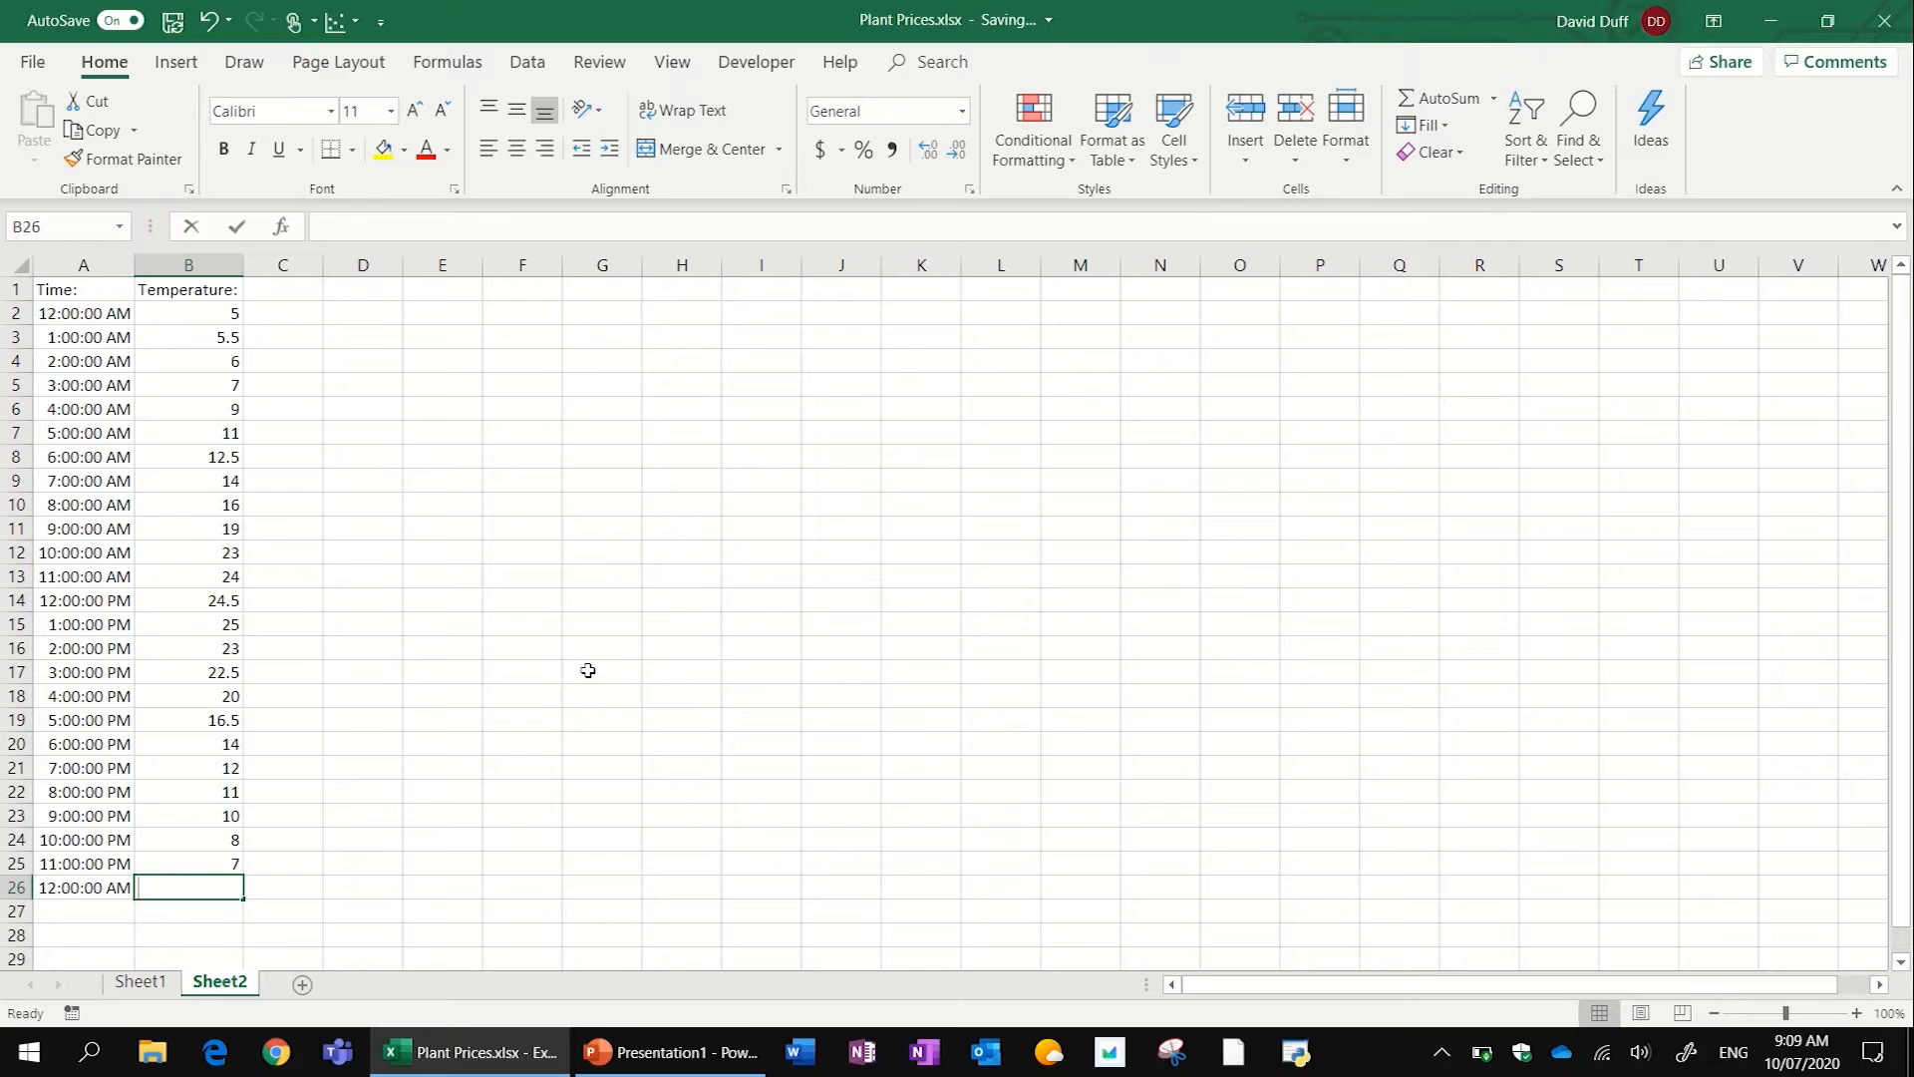
type("6.")
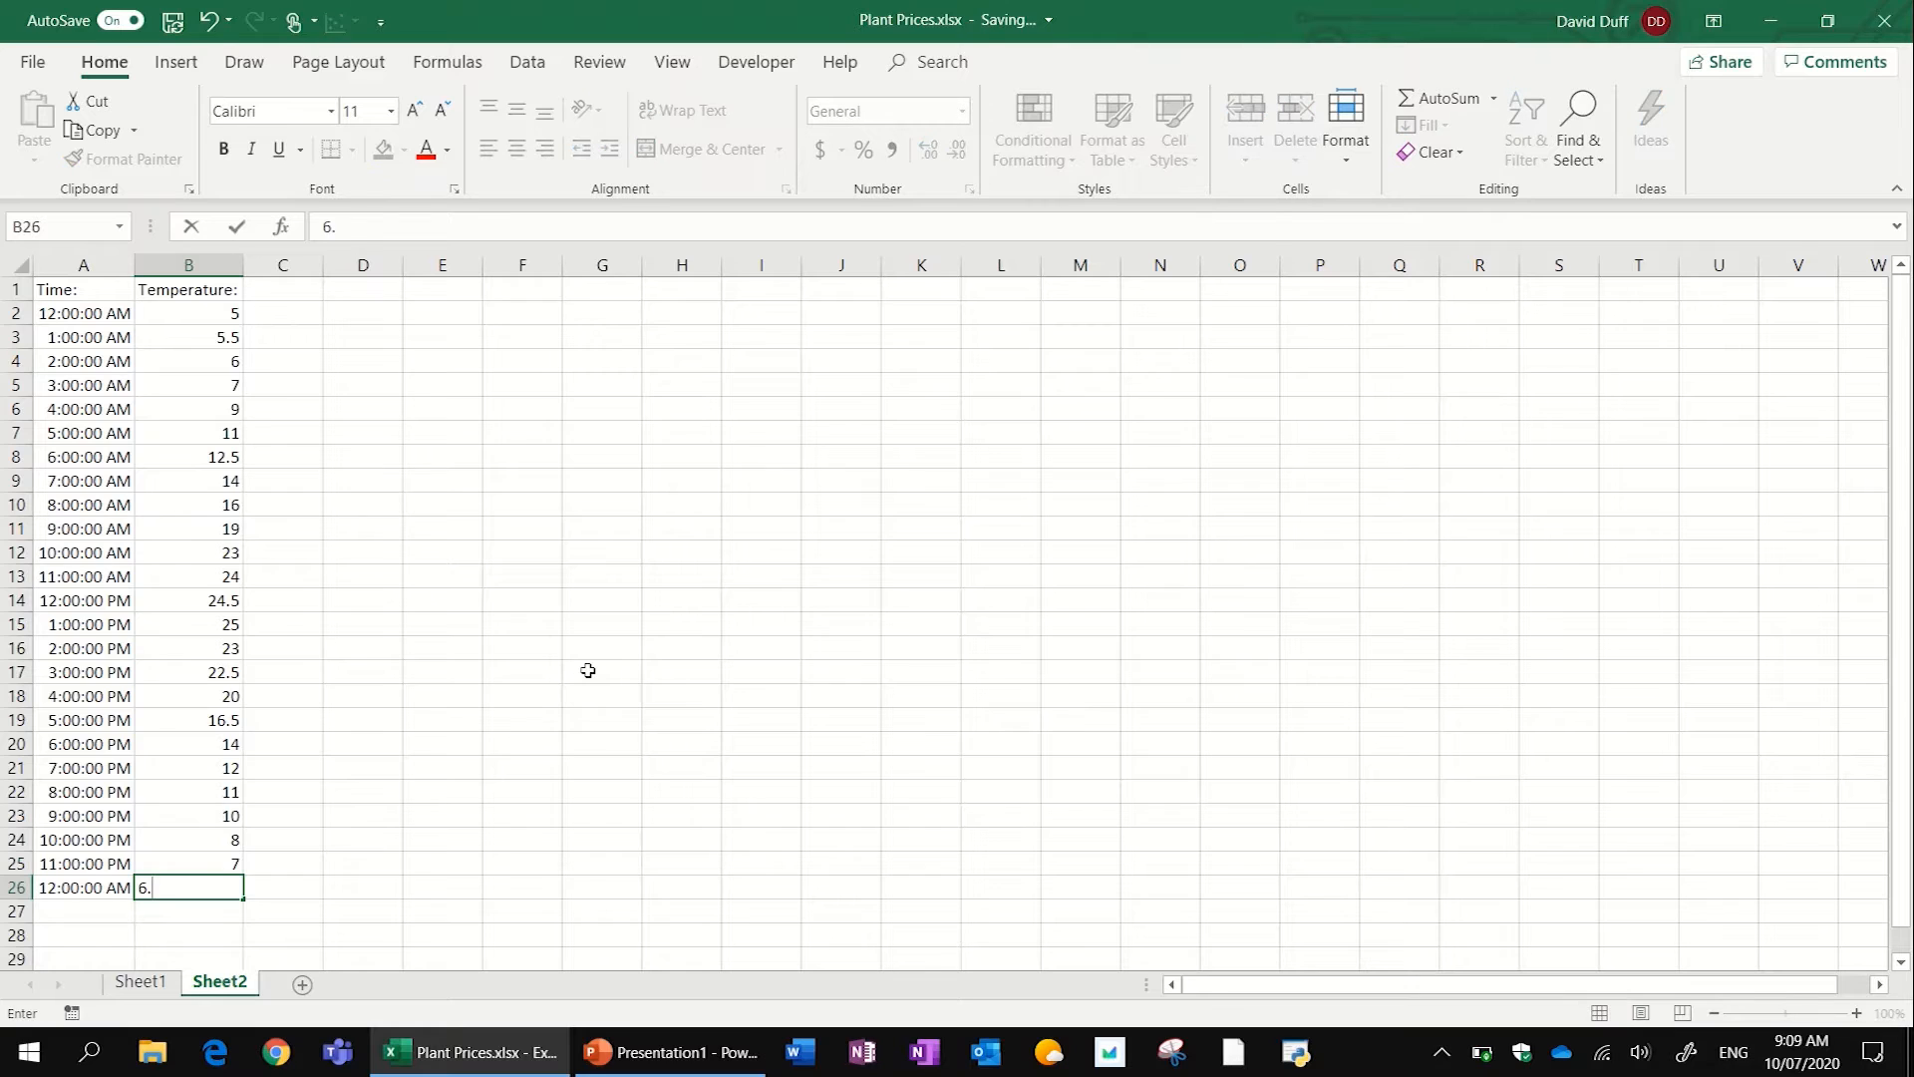
type("5")
key("Return")
left_click(415, 544)
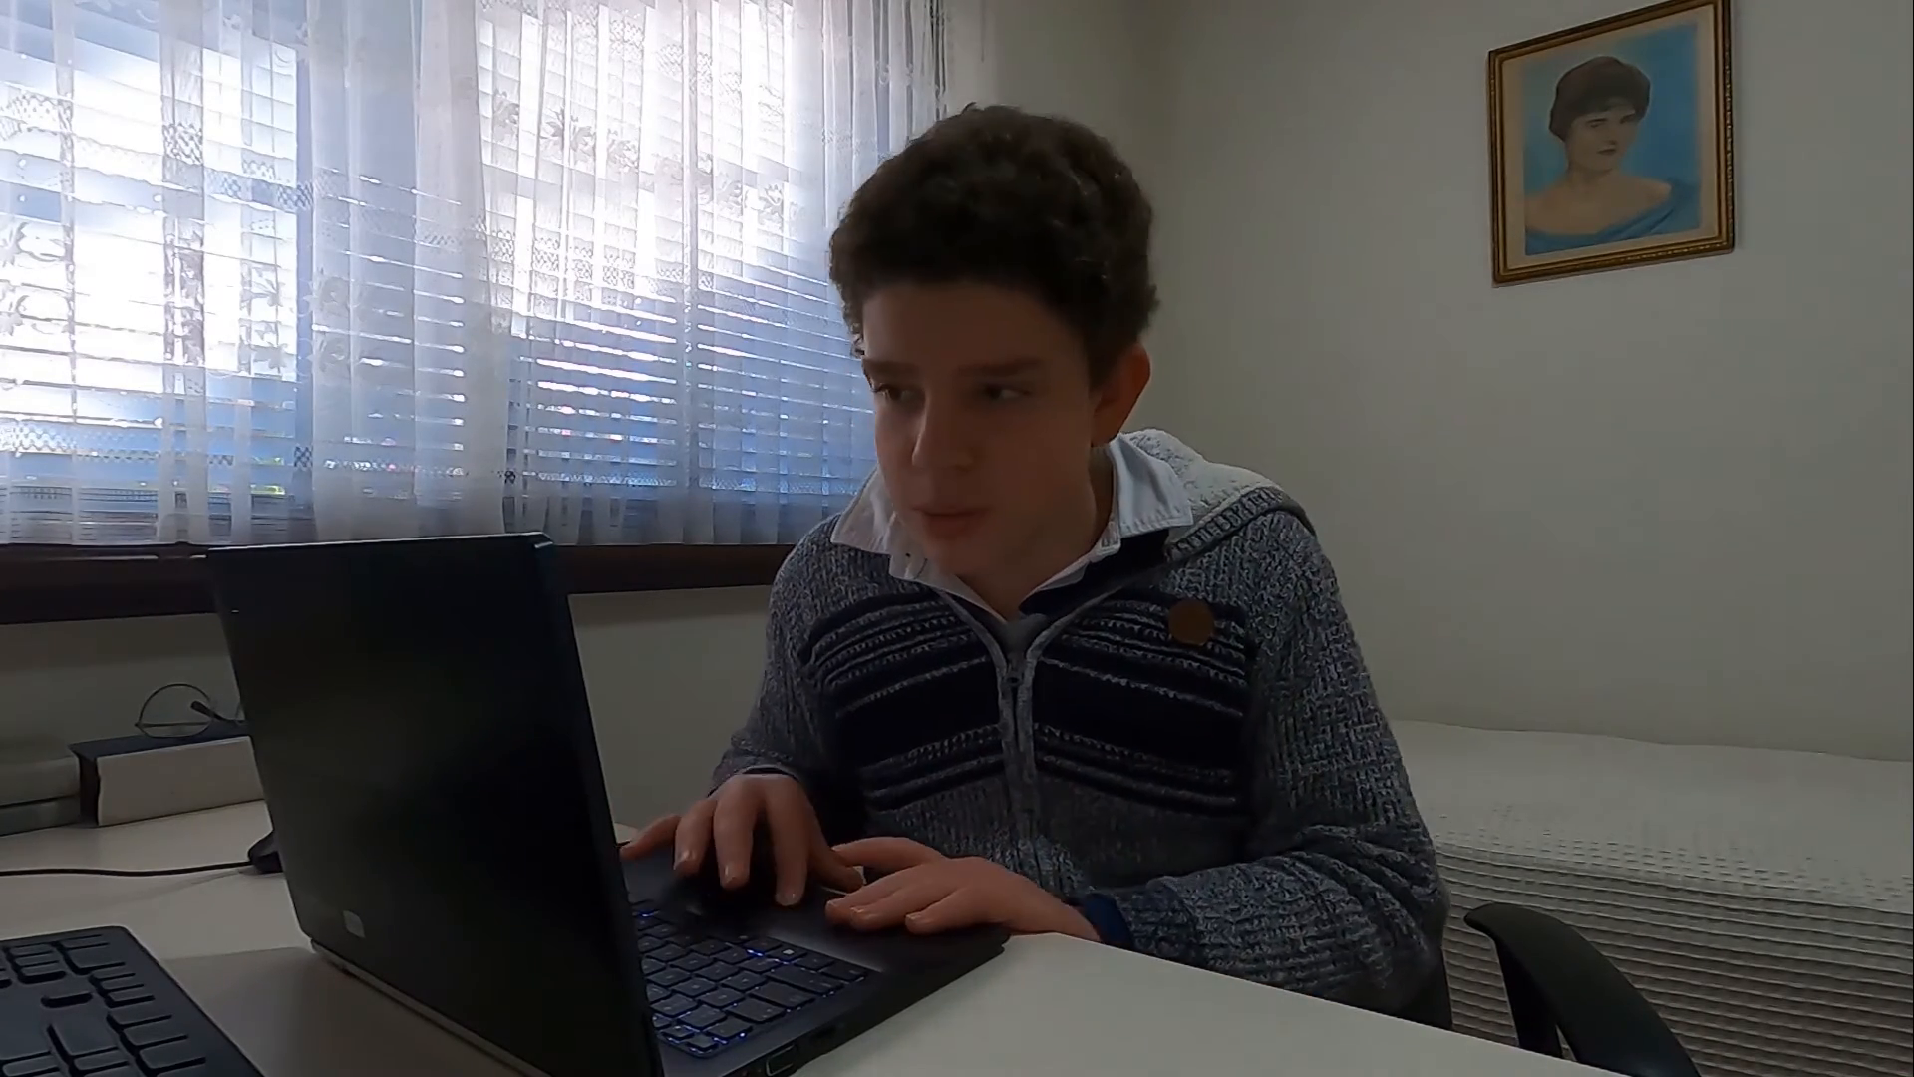
- Compare the recommended line, scatter and clustered column charts for A1:B26, and insert the line chart
left_click_drag(84, 289, 197, 885)
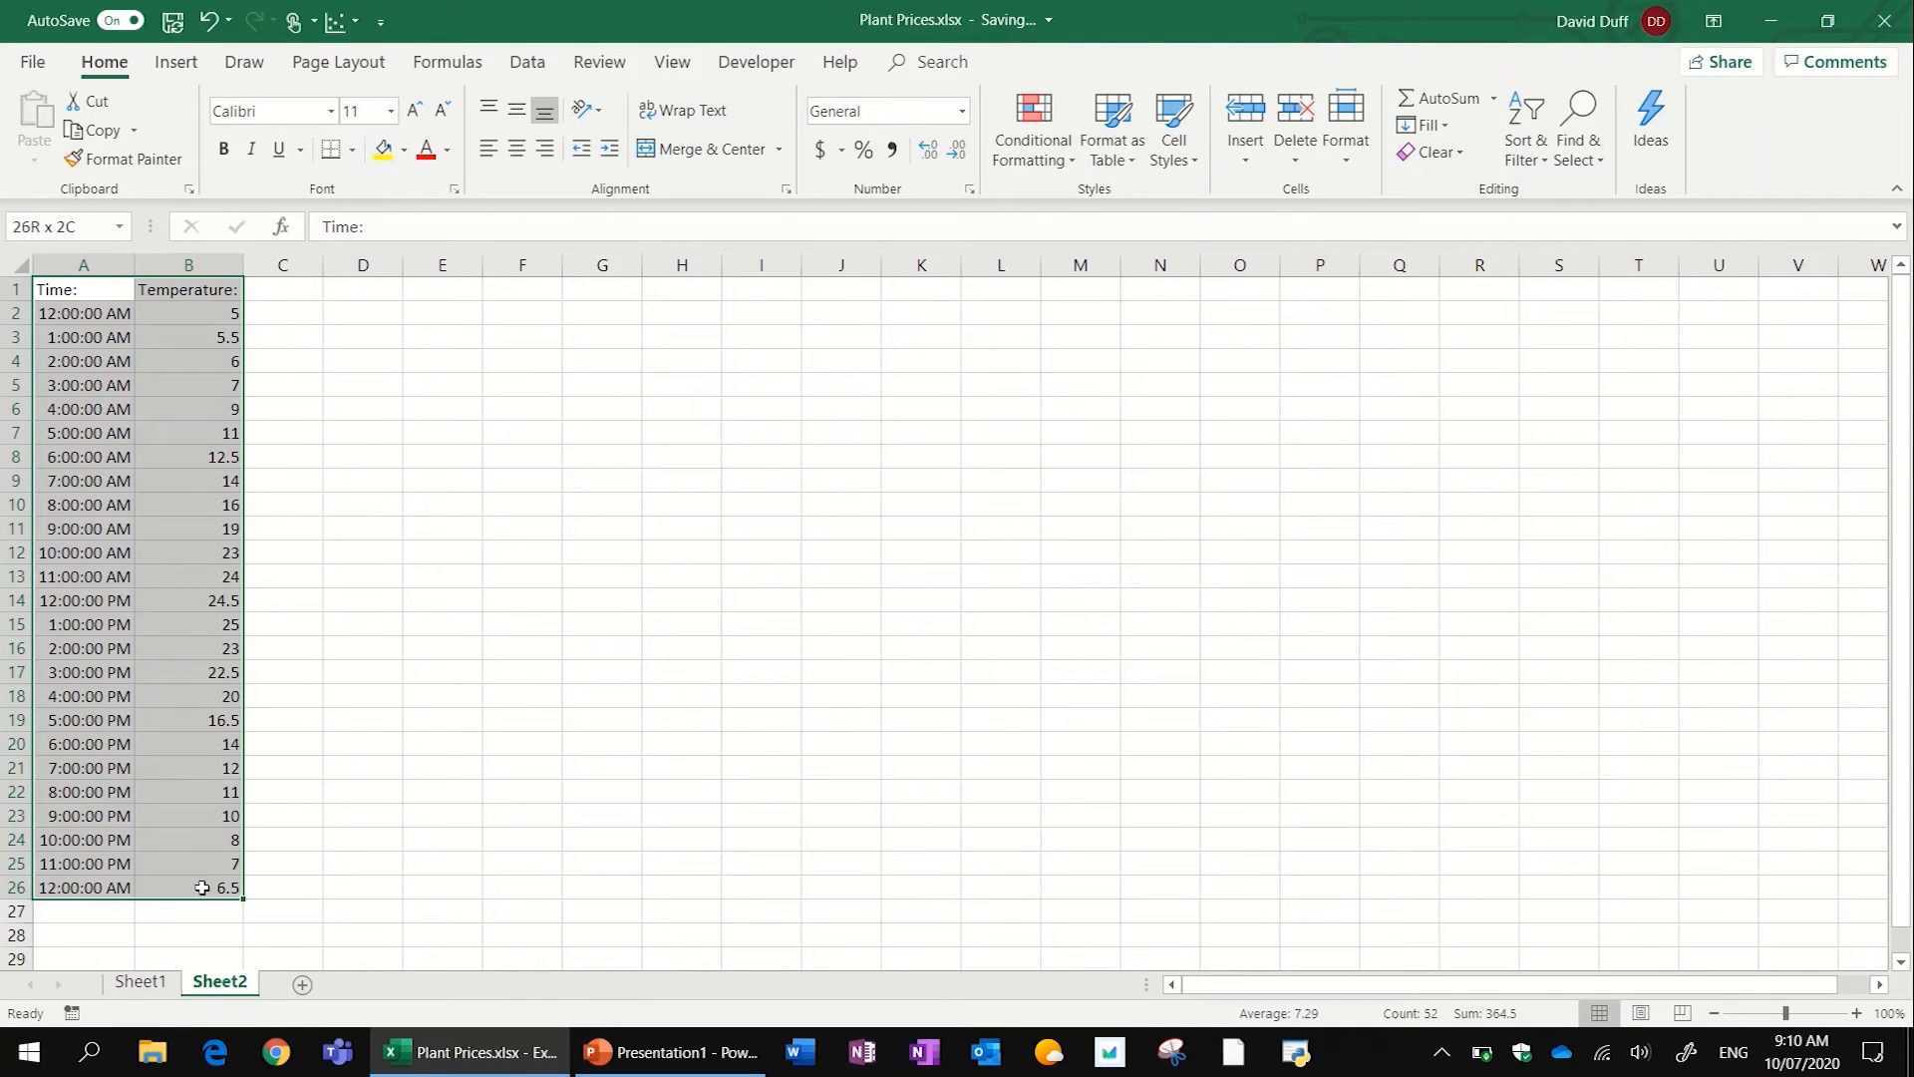
left_click(175, 61)
left_click(811, 139)
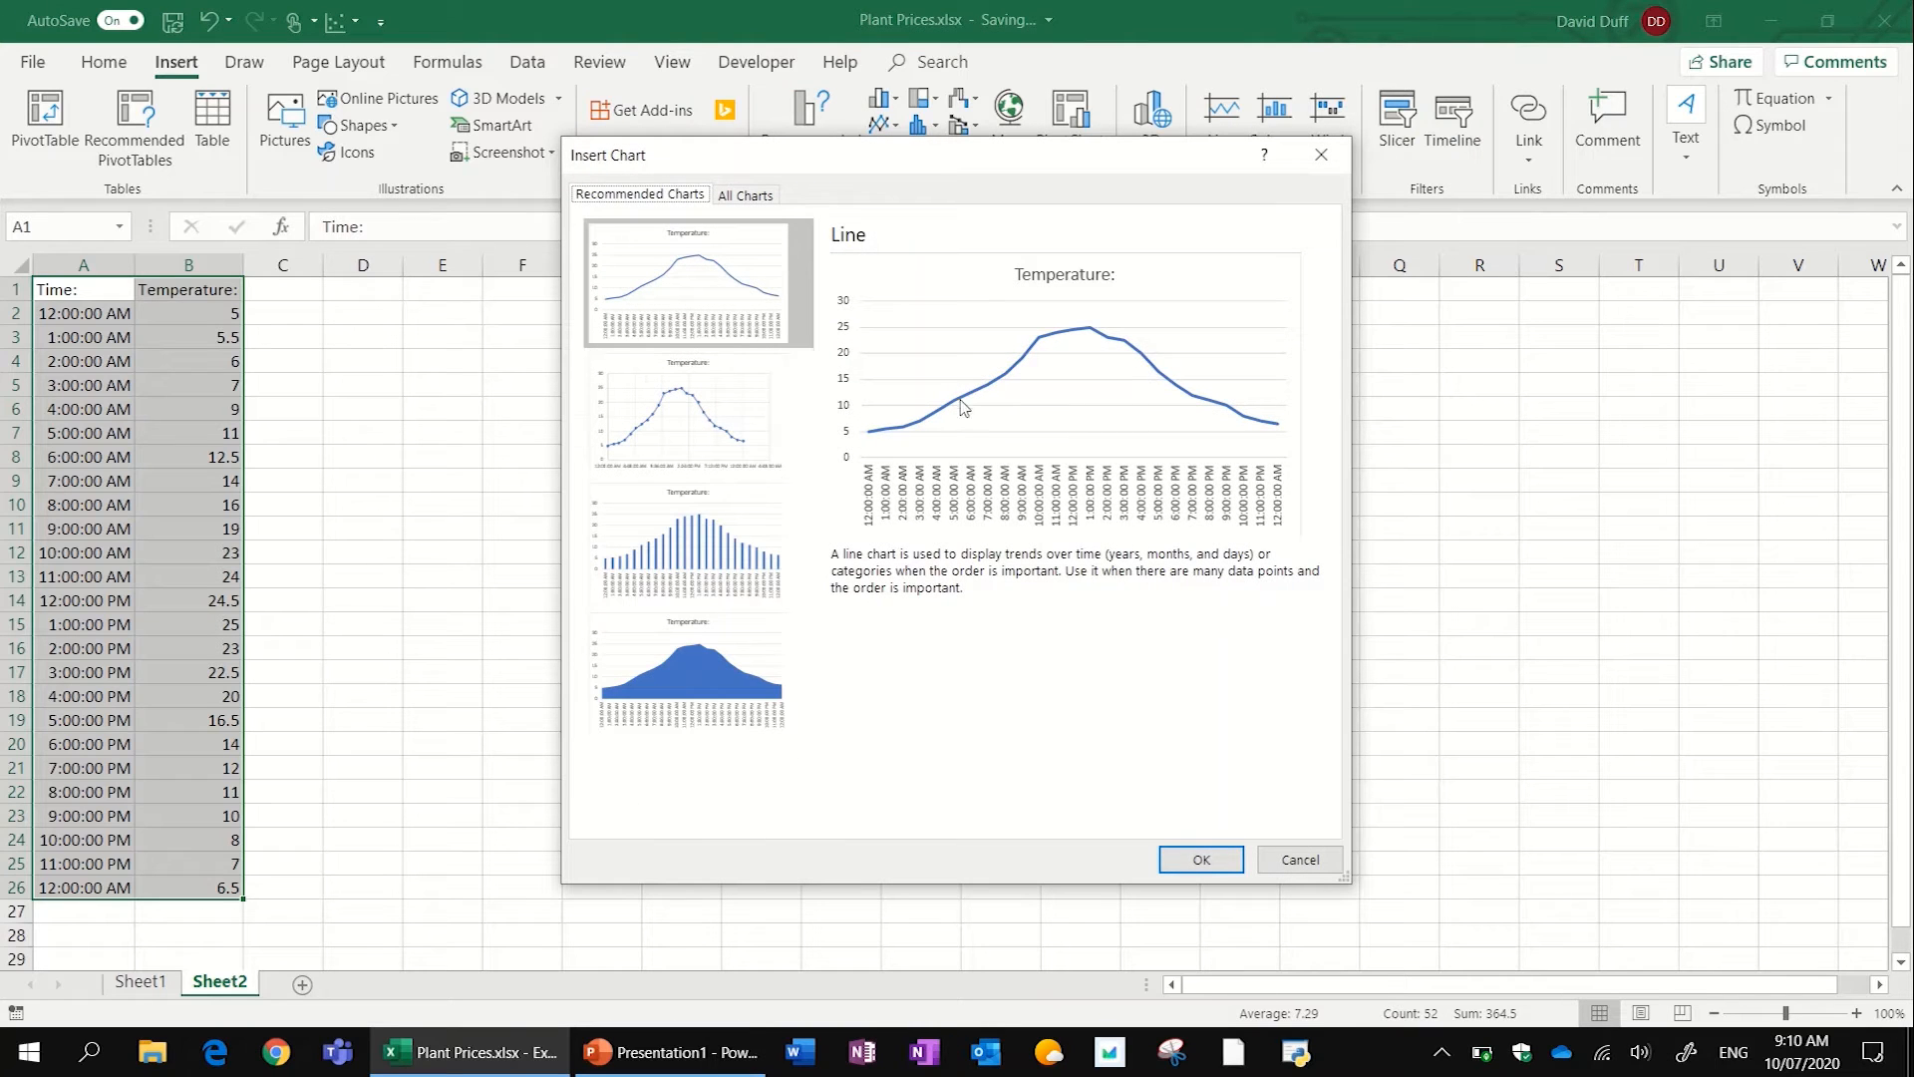
left_click(655, 379)
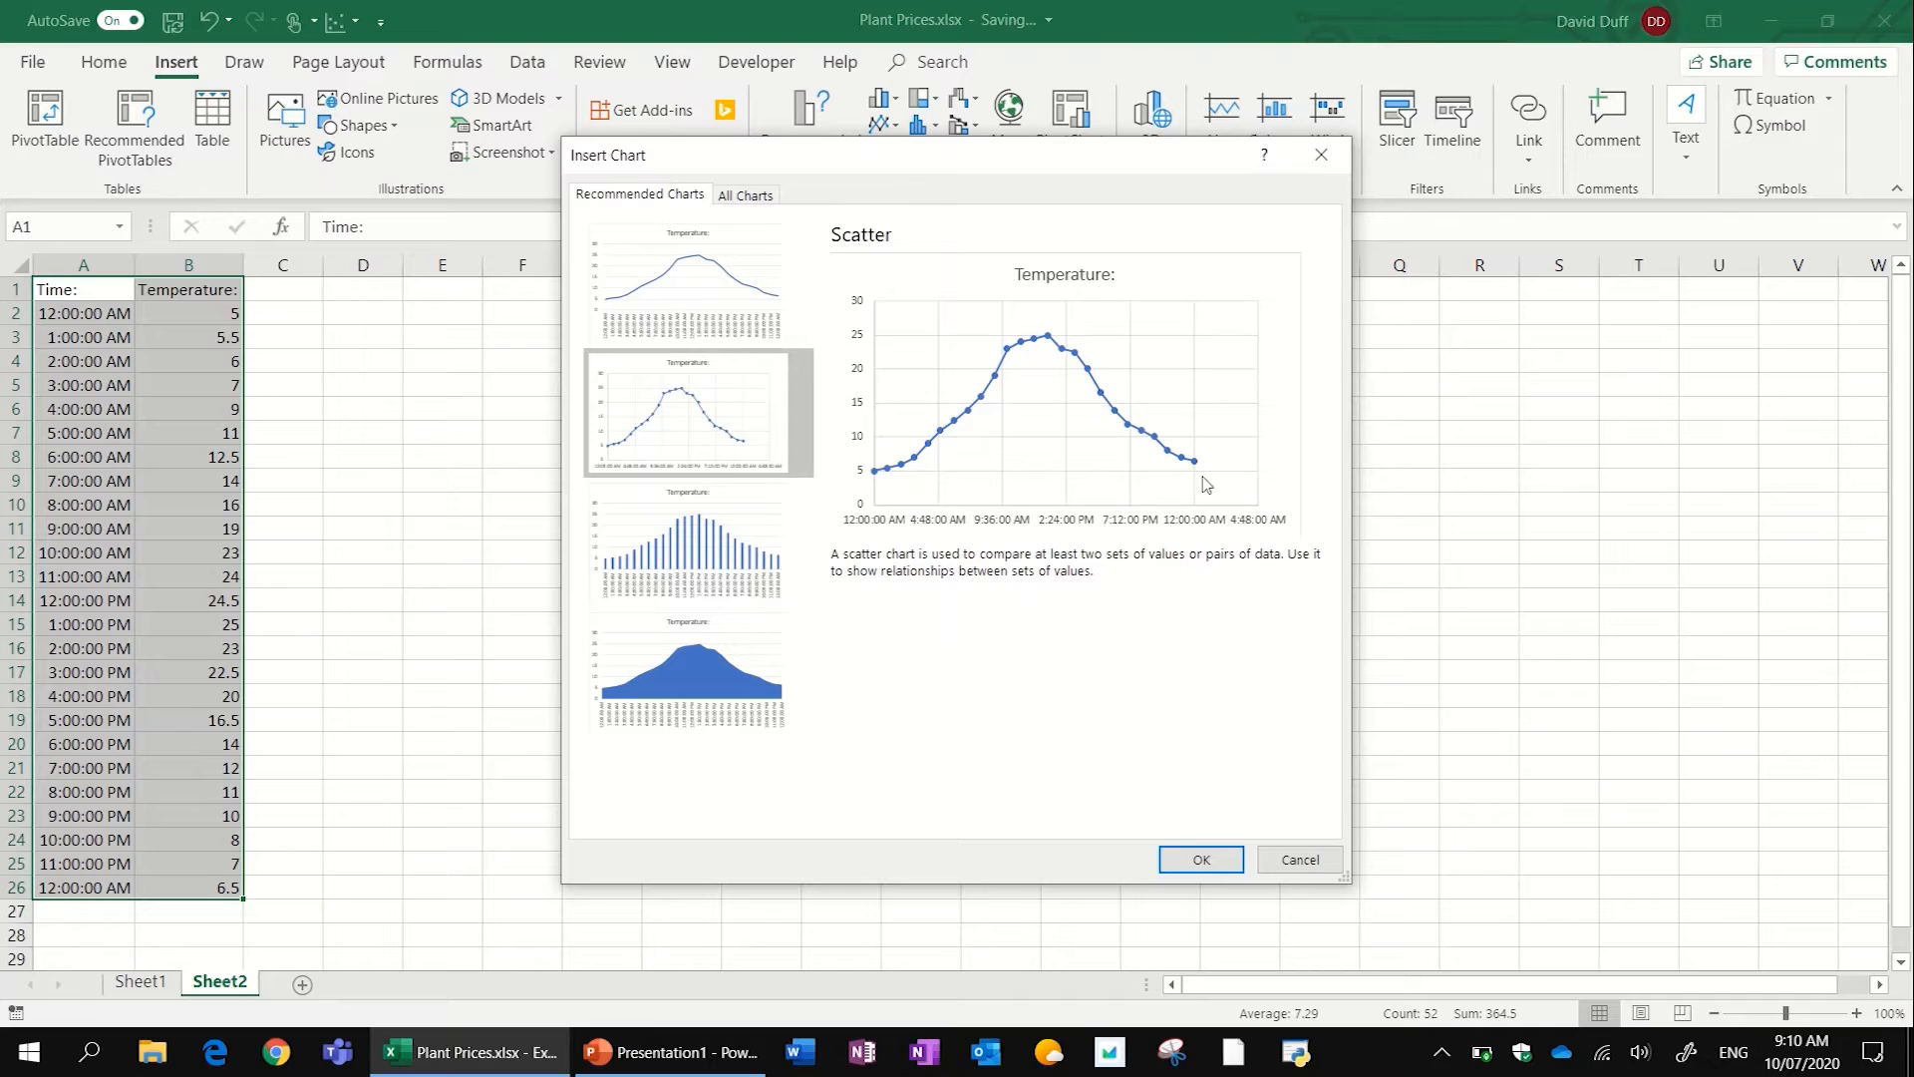
left_click(719, 304)
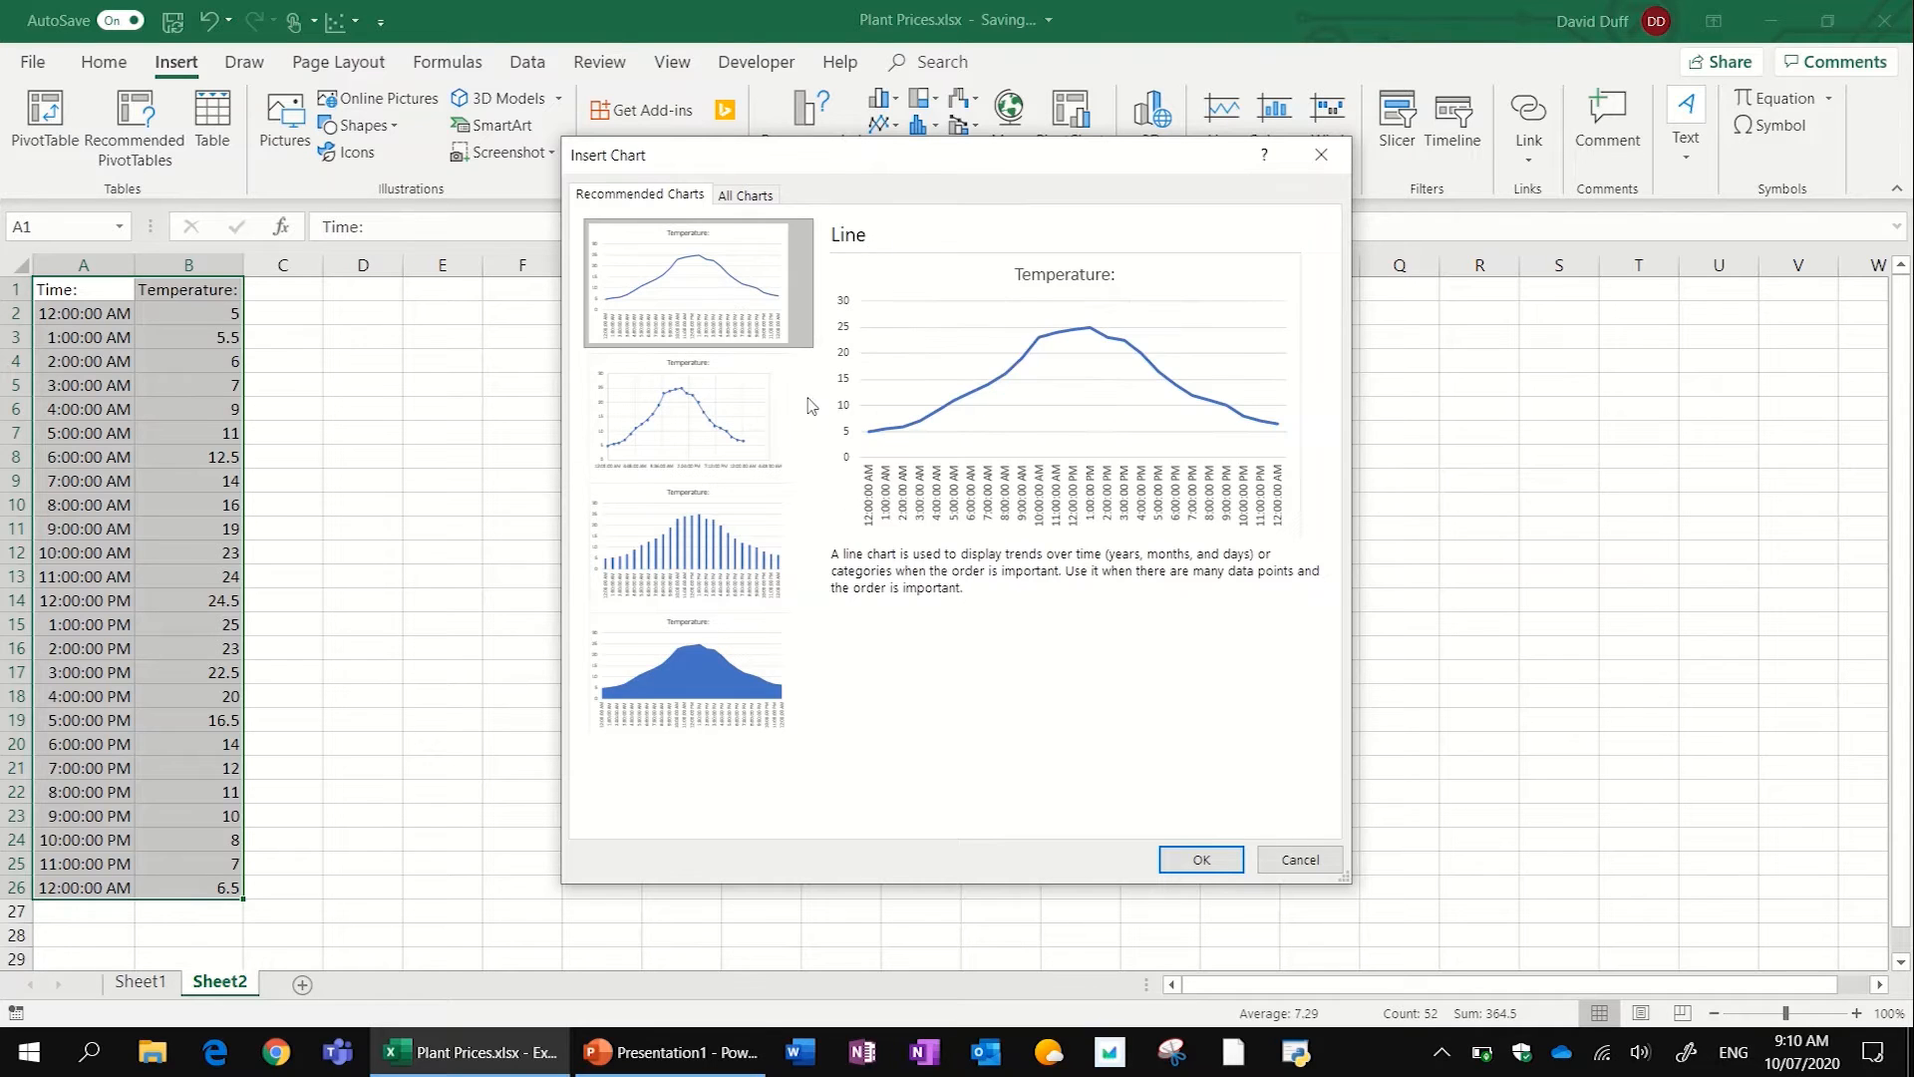
left_click(755, 551)
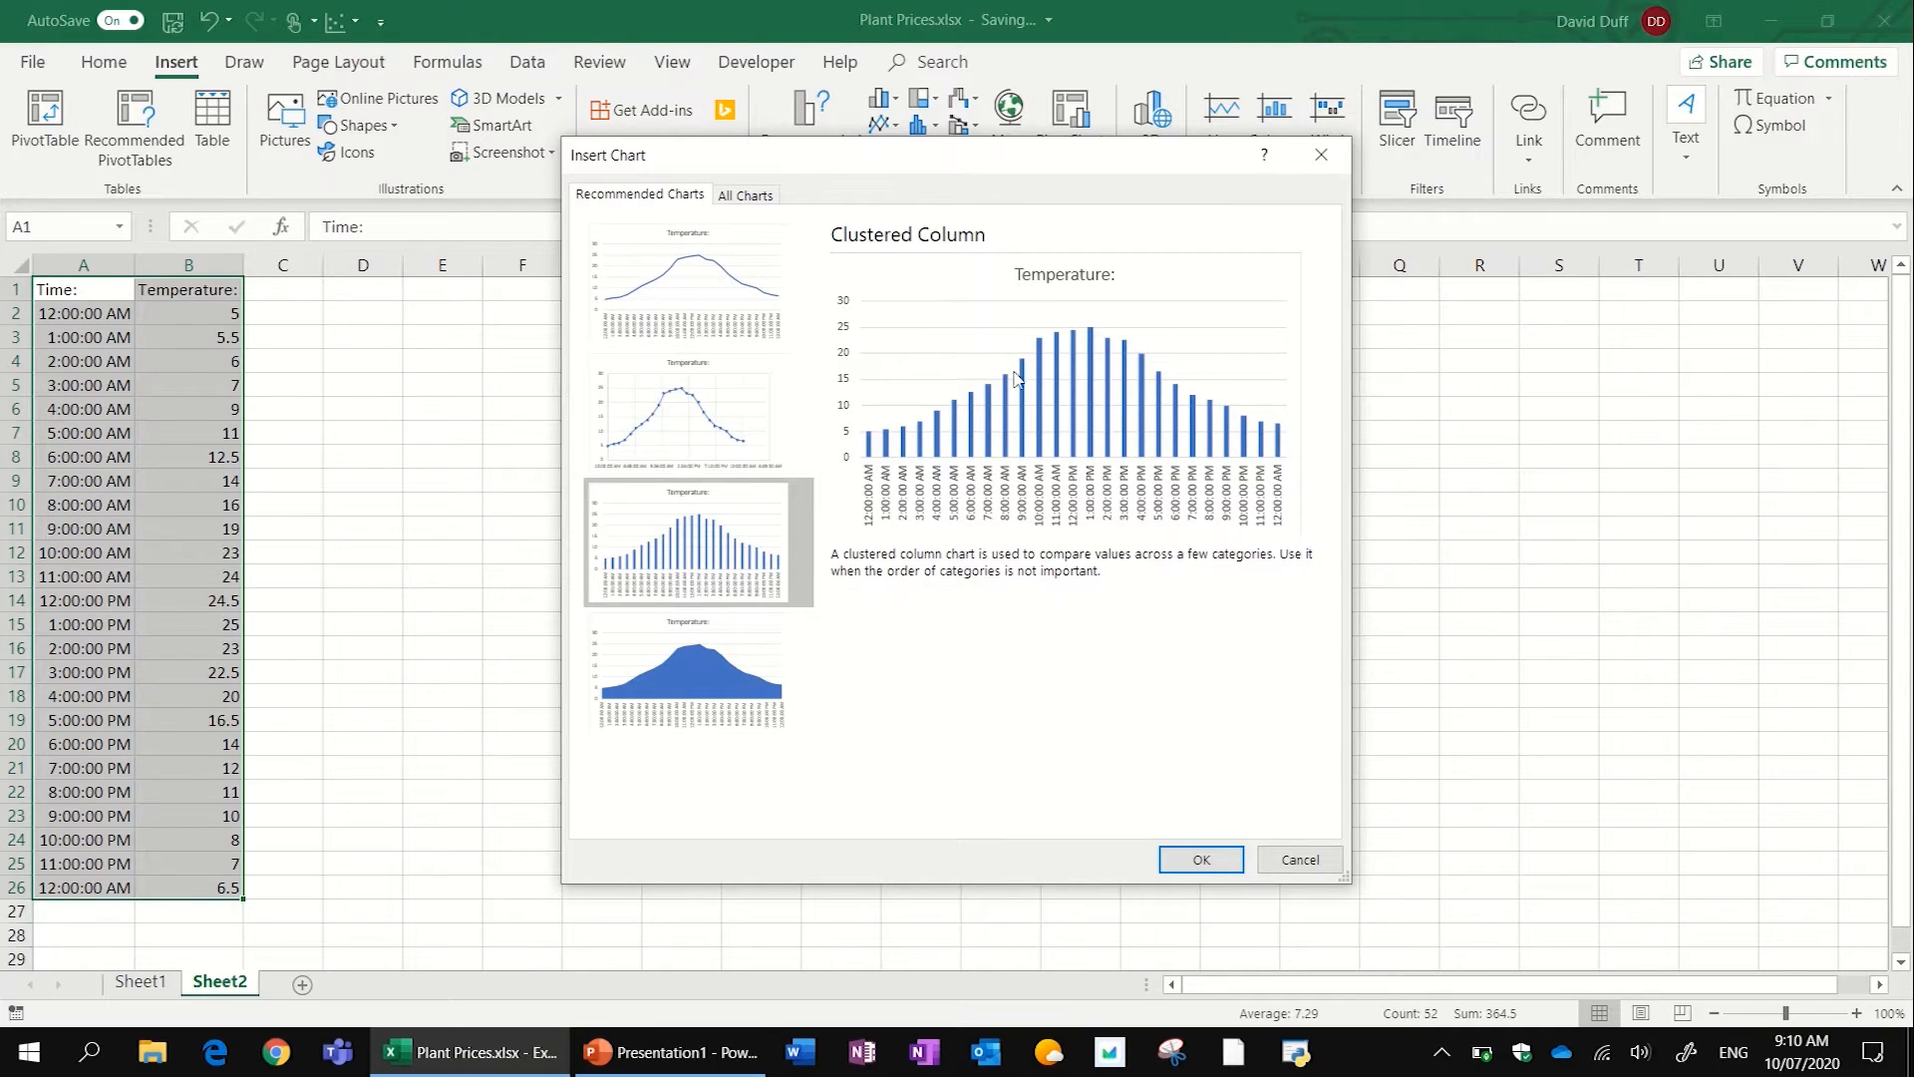
left_click(672, 319)
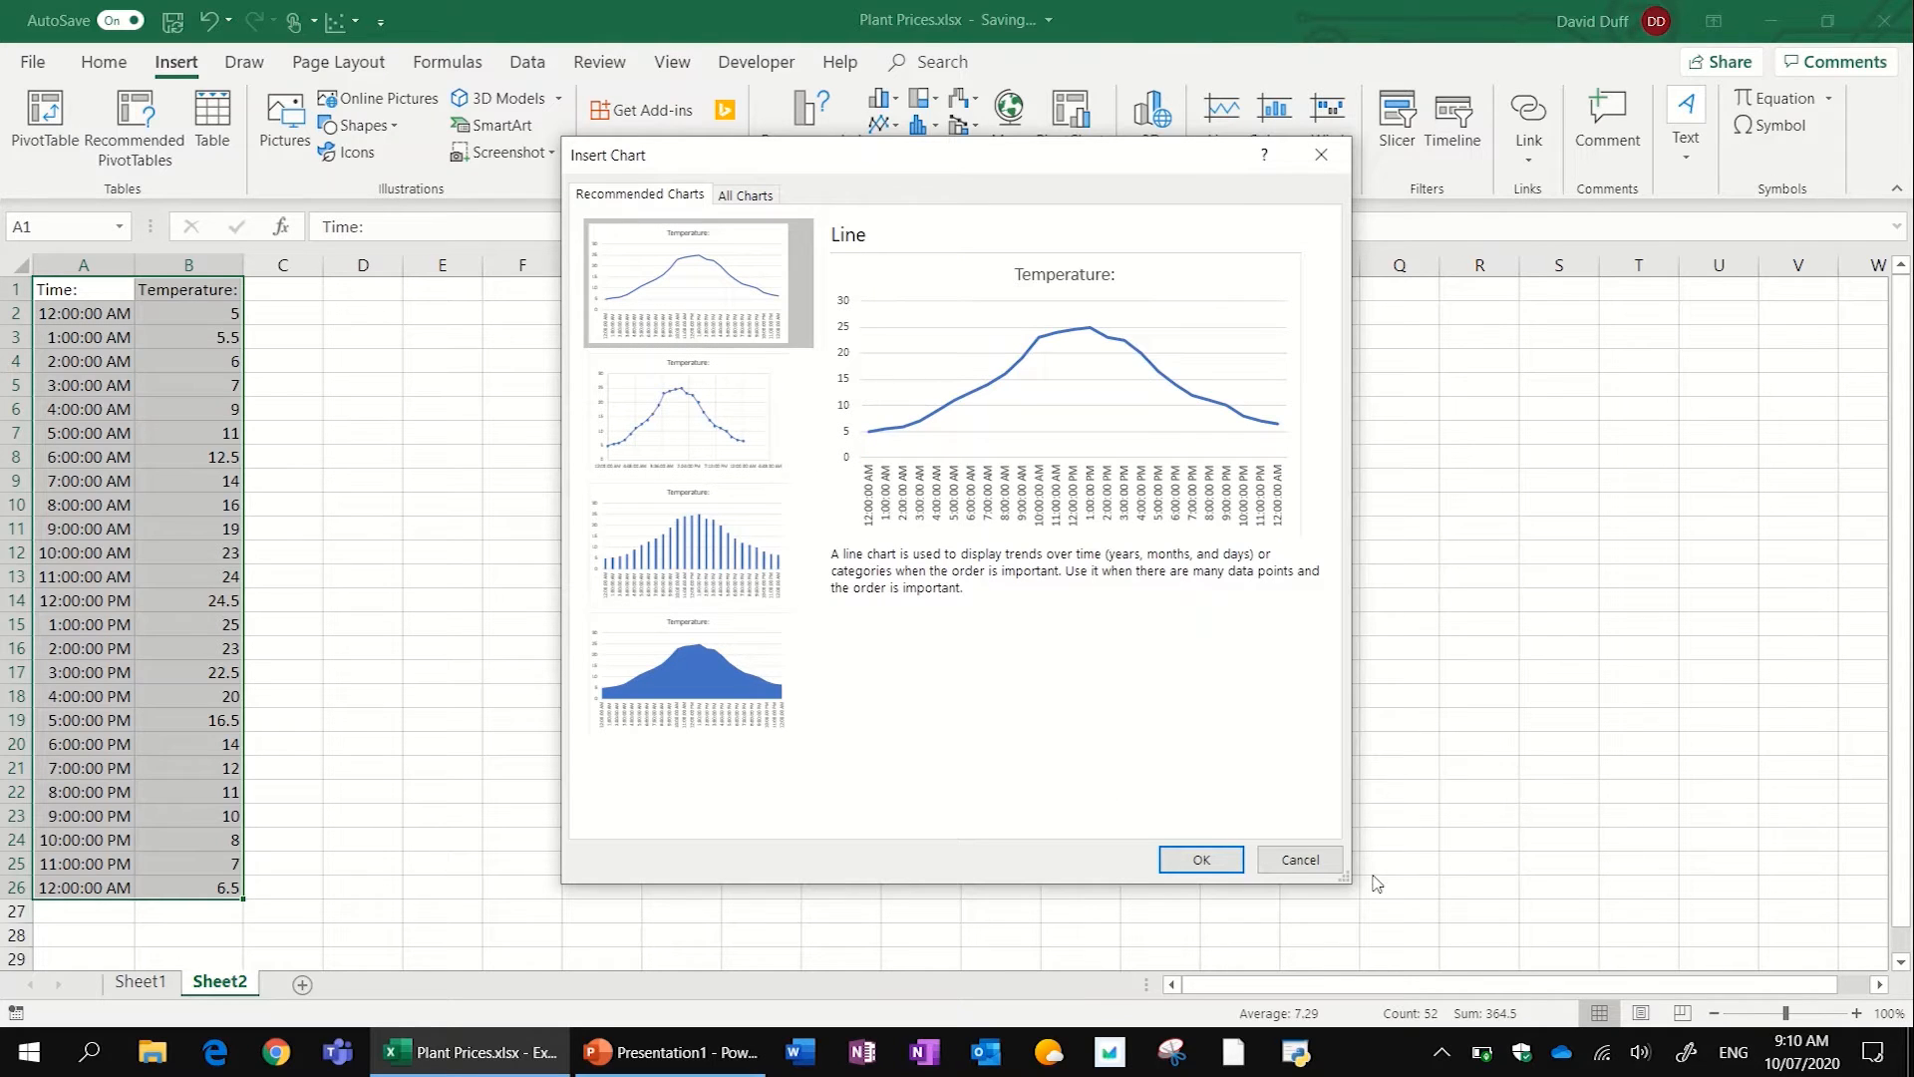
left_click(1204, 860)
- Place the line chart beside the data from about cell F3, and add the axis titles "Temperature (C):" and "Time:"
left_click_drag(659, 443, 502, 310)
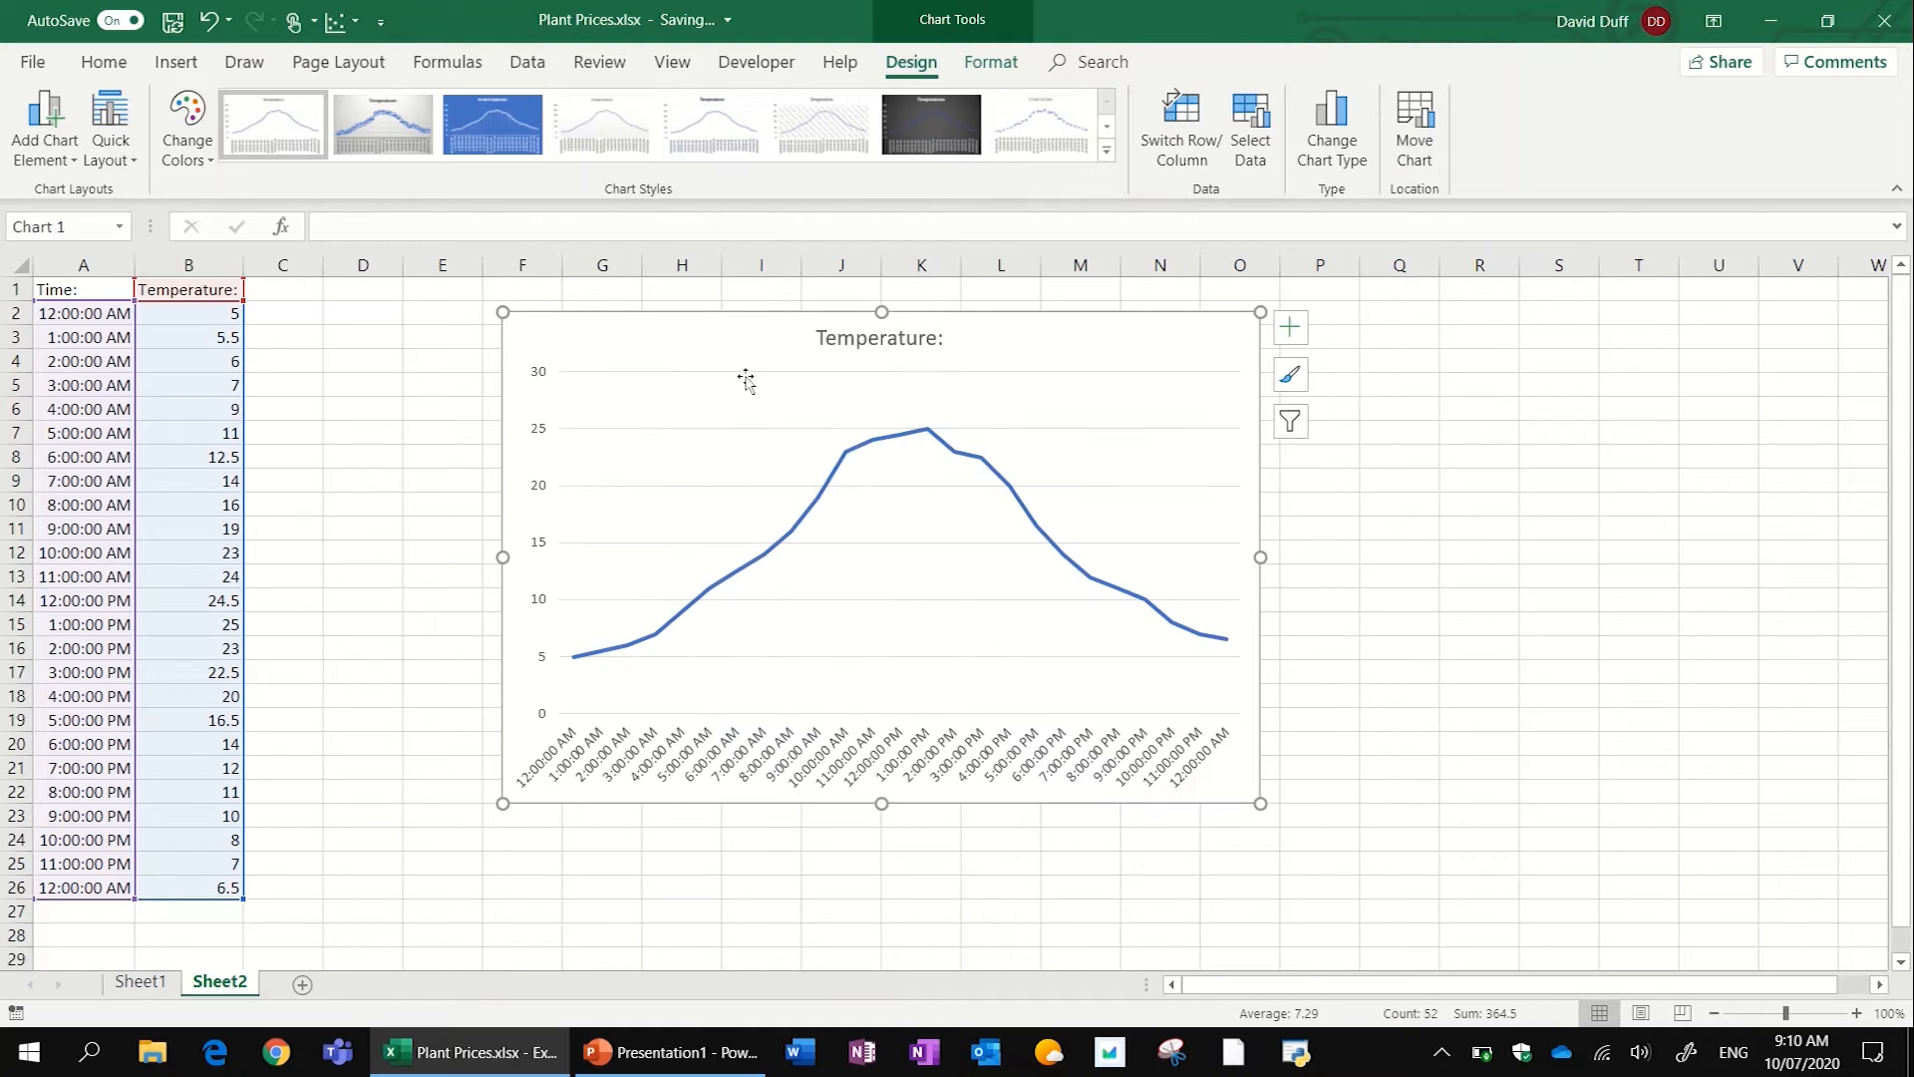
left_click_drag(1036, 344, 1056, 365)
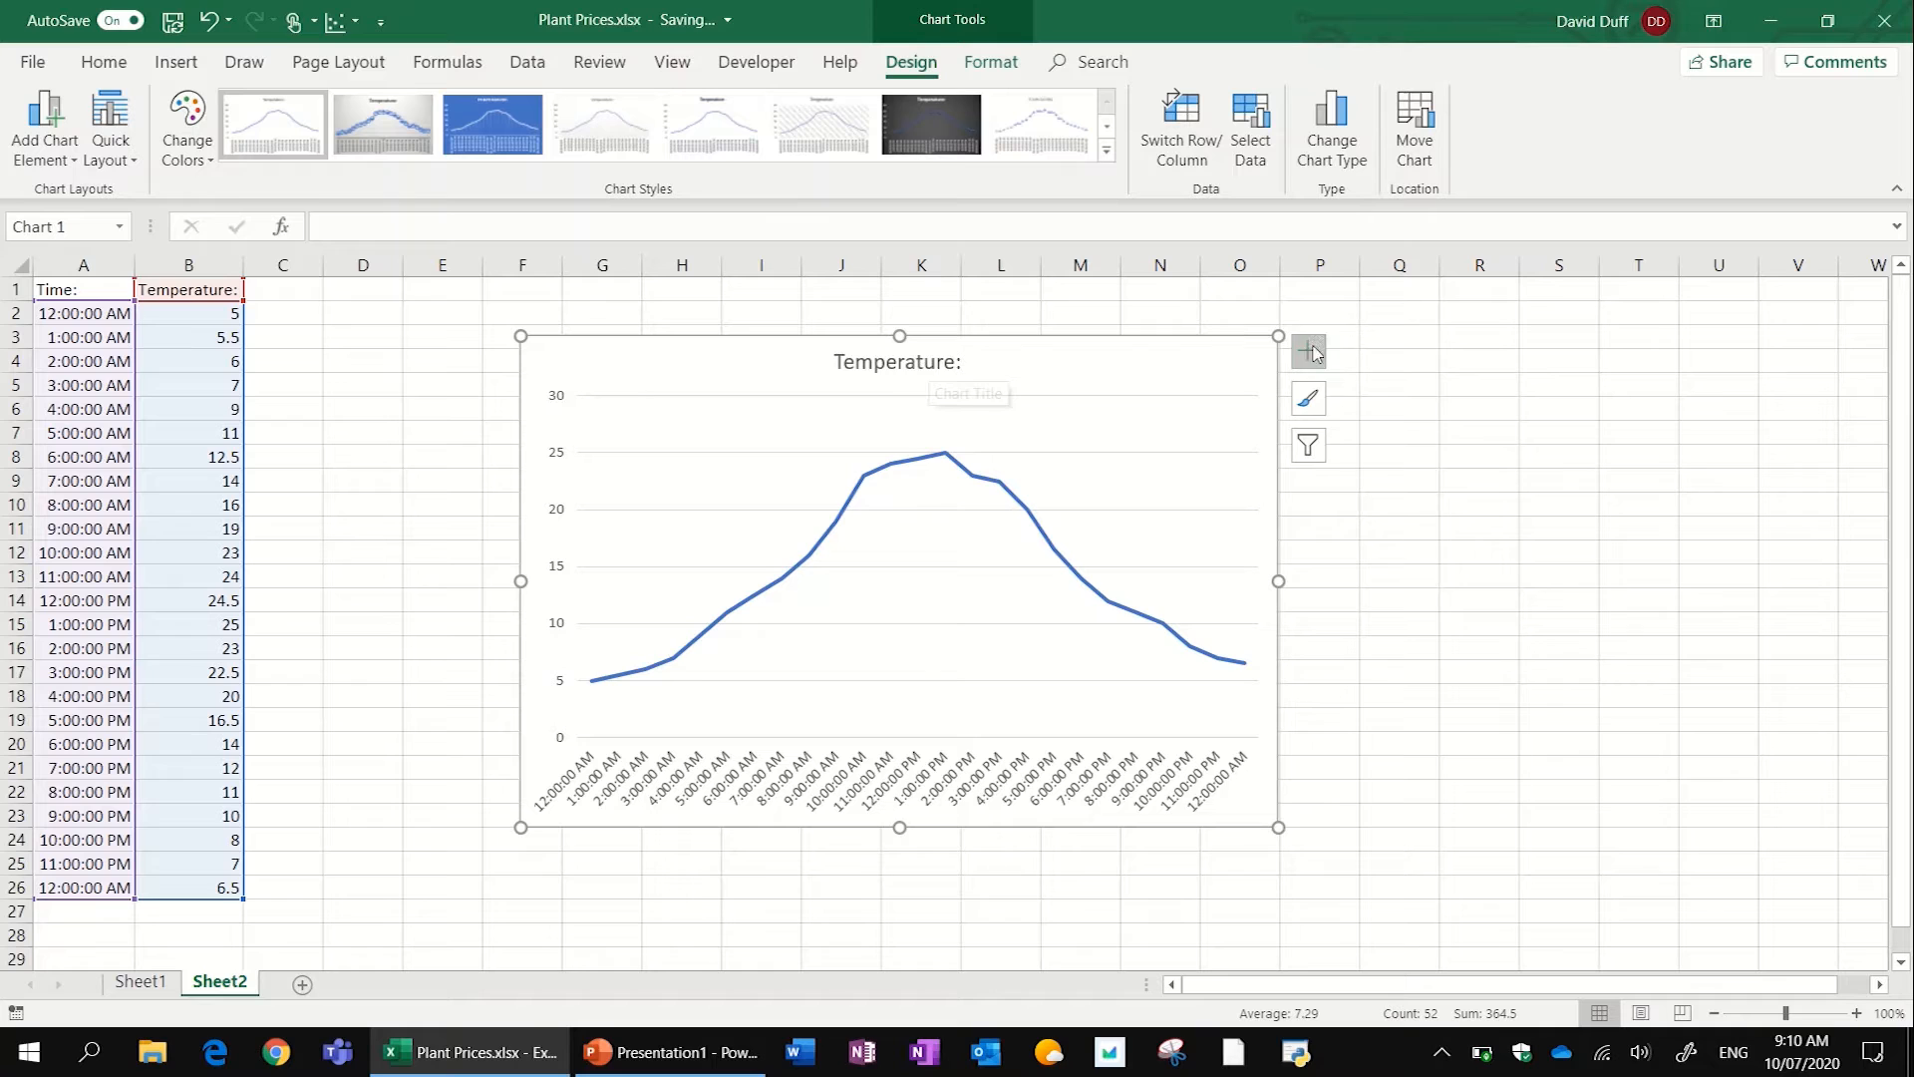
left_click(1309, 357)
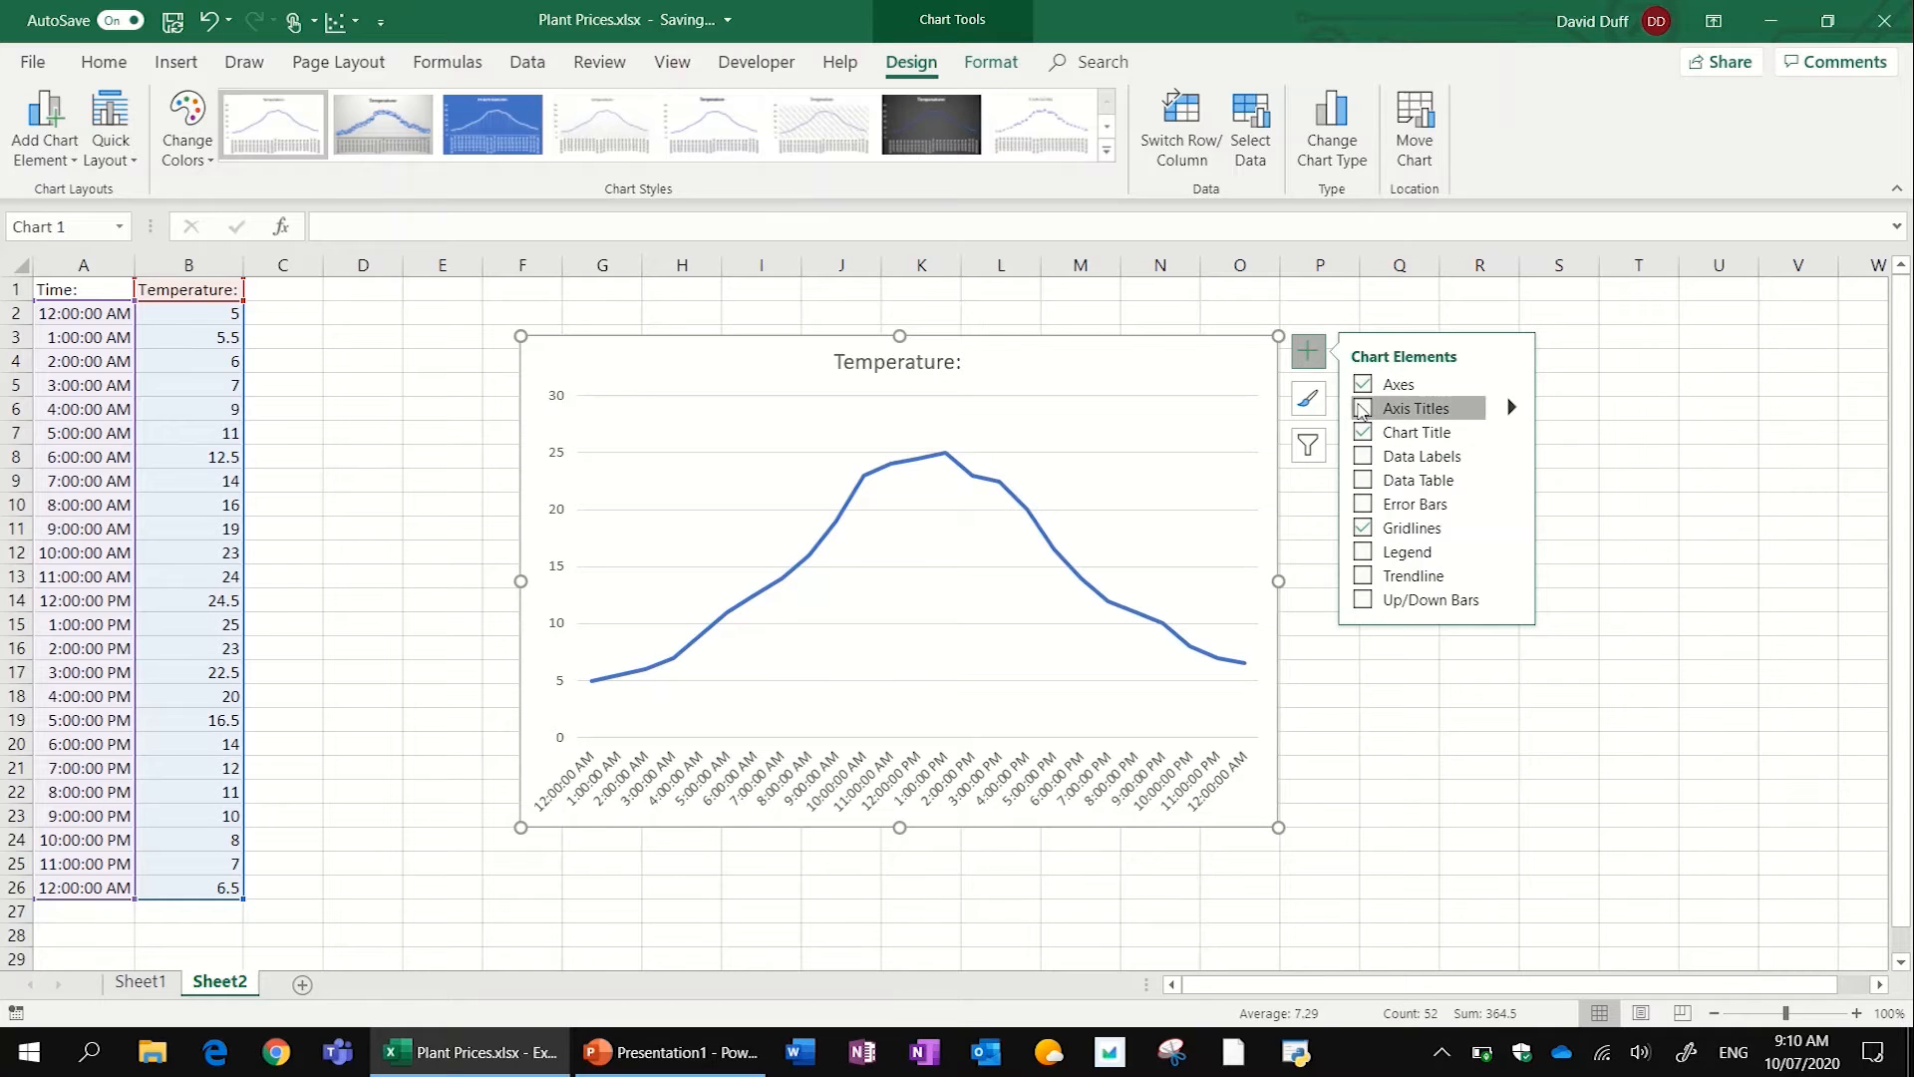
left_click(1395, 407)
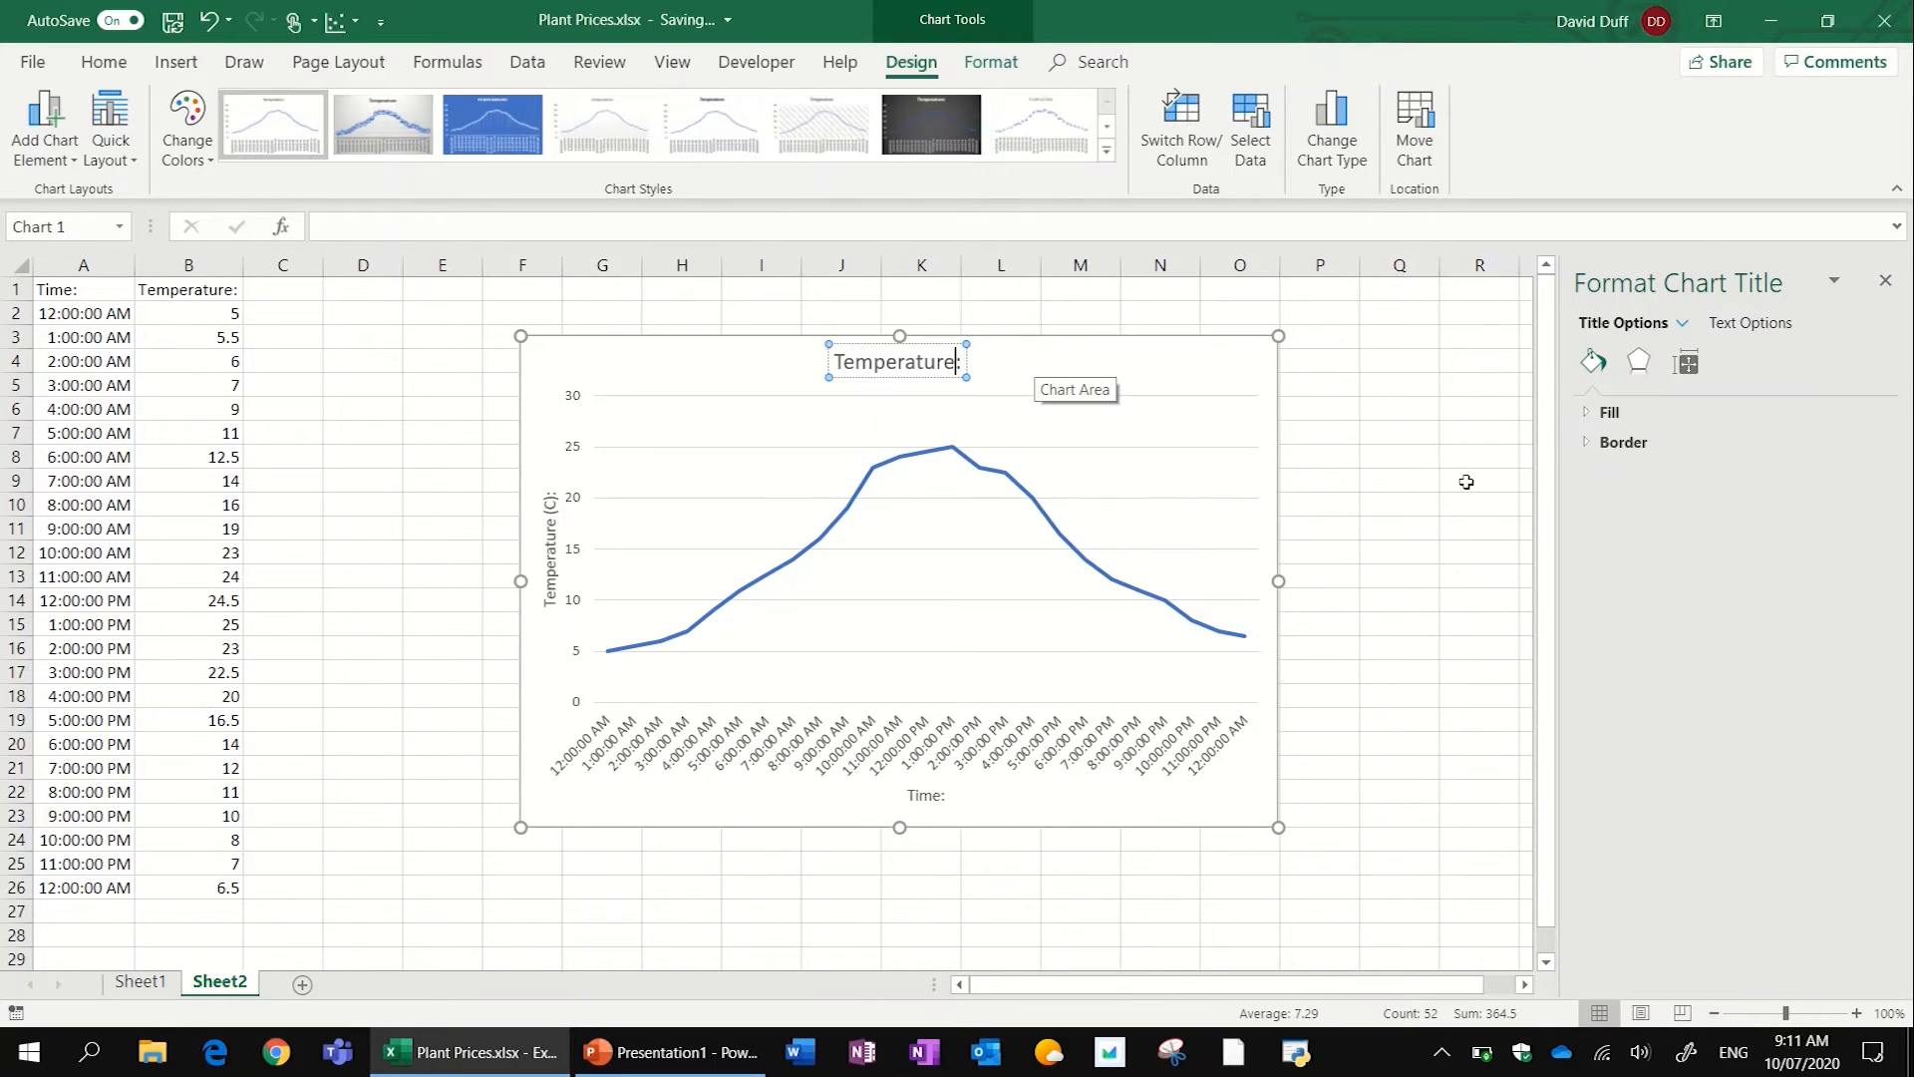
left_click(1465, 479)
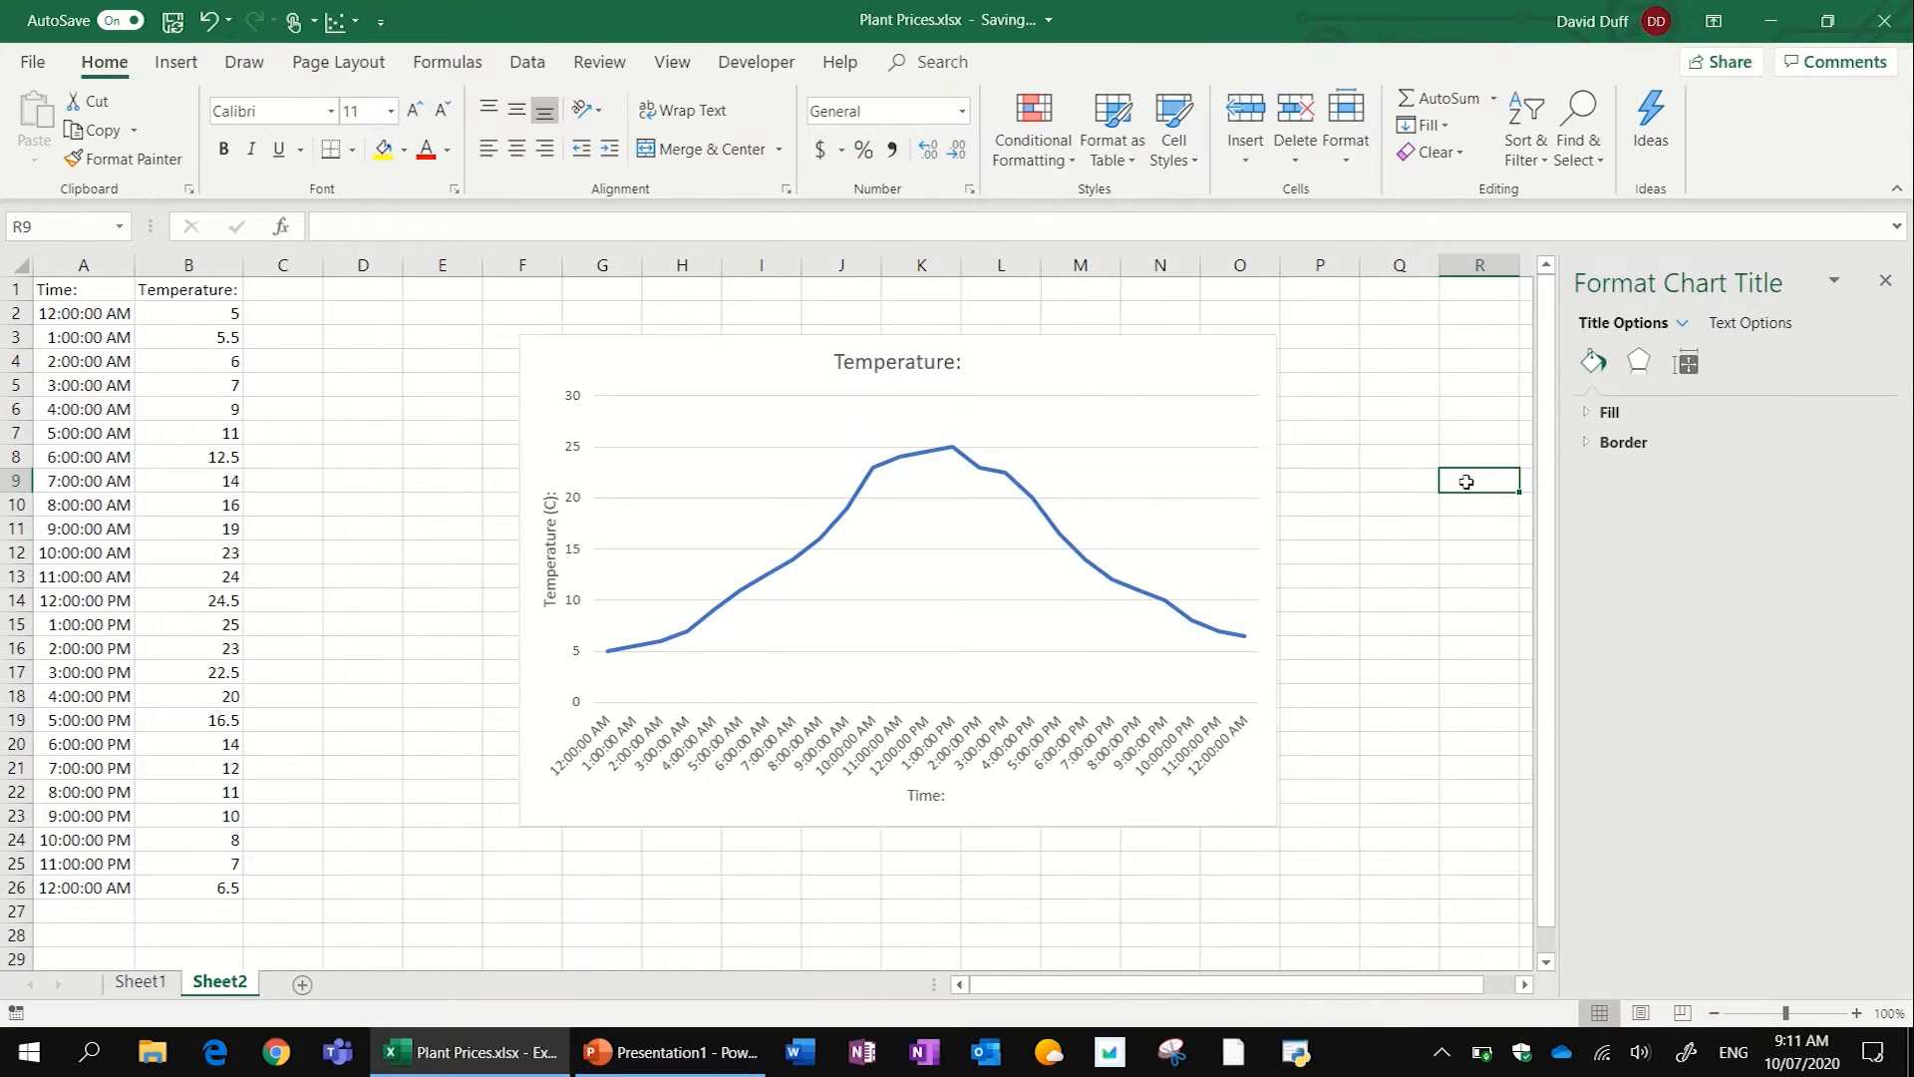
- Apply the solid-background chart style with a white line and drop lines to the temperature chart, and colour it orange
left_click(1220, 387)
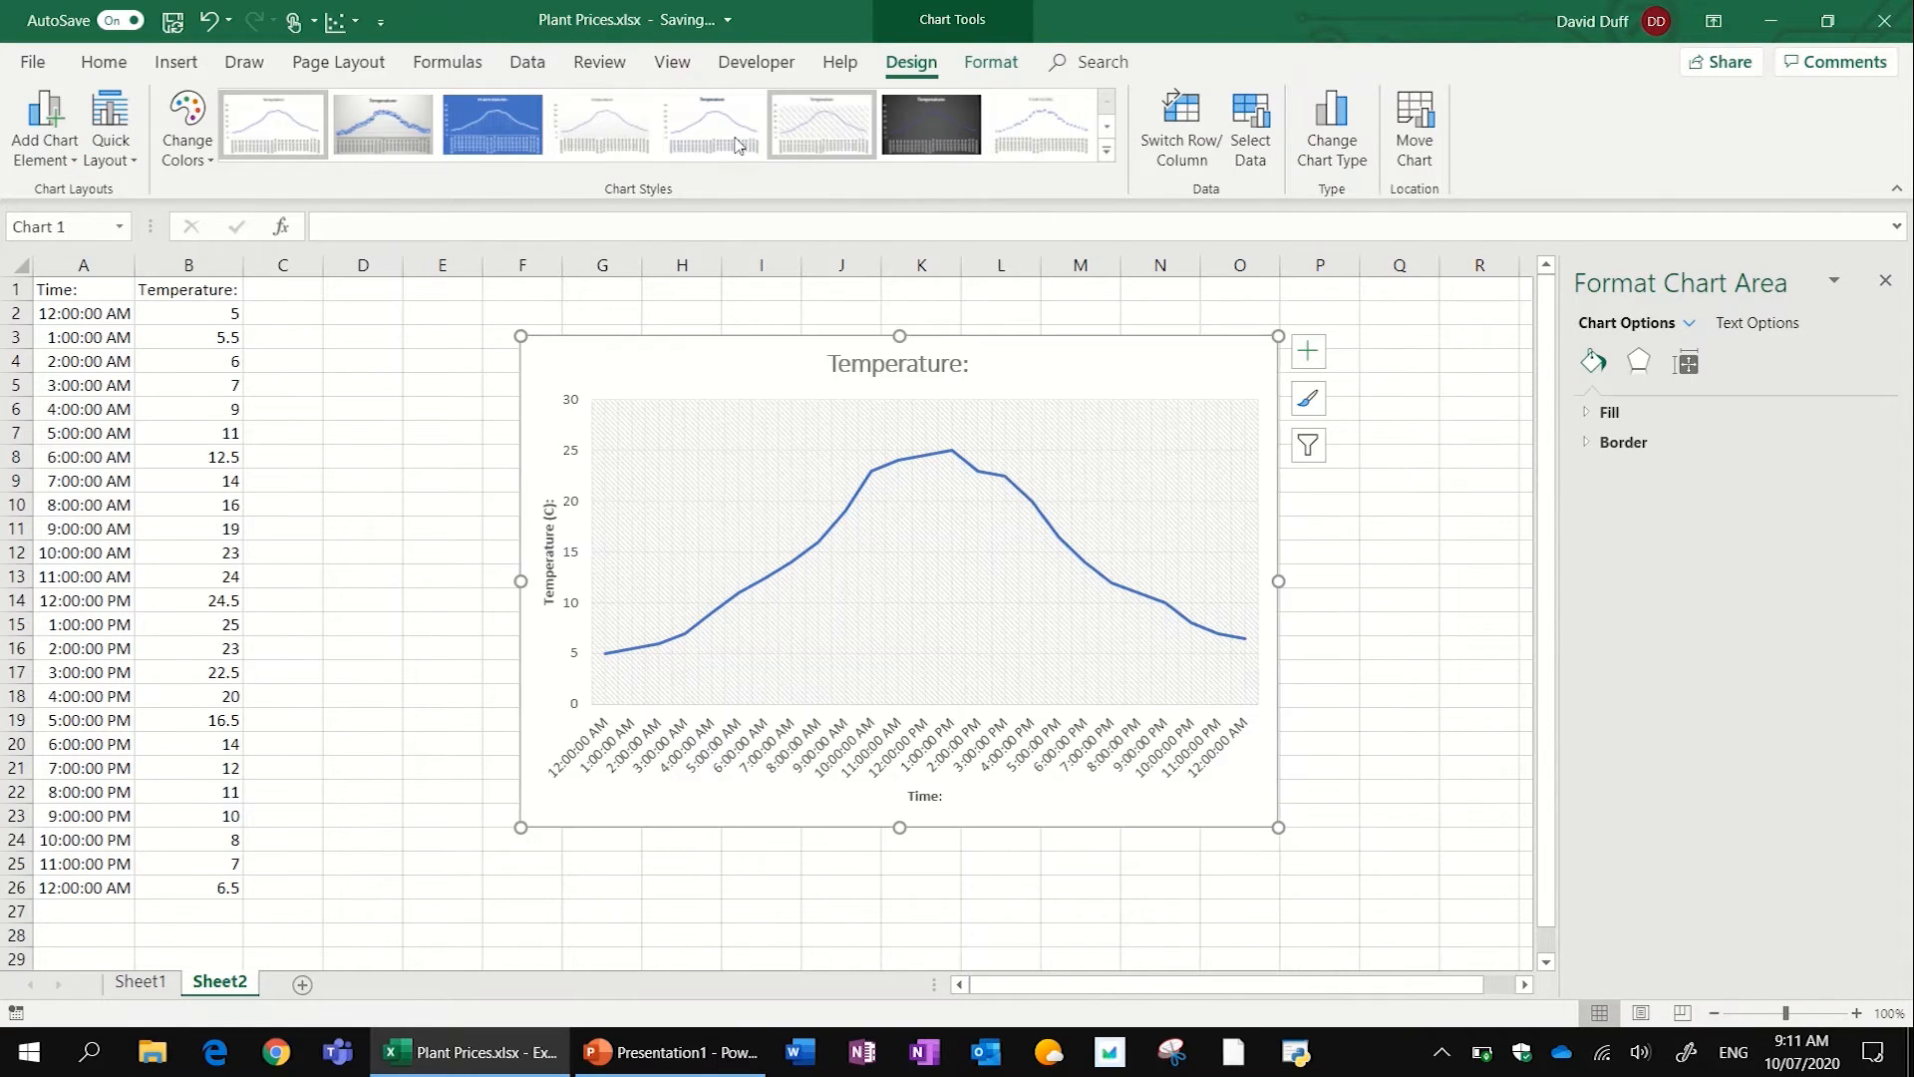
left_click(1146, 453)
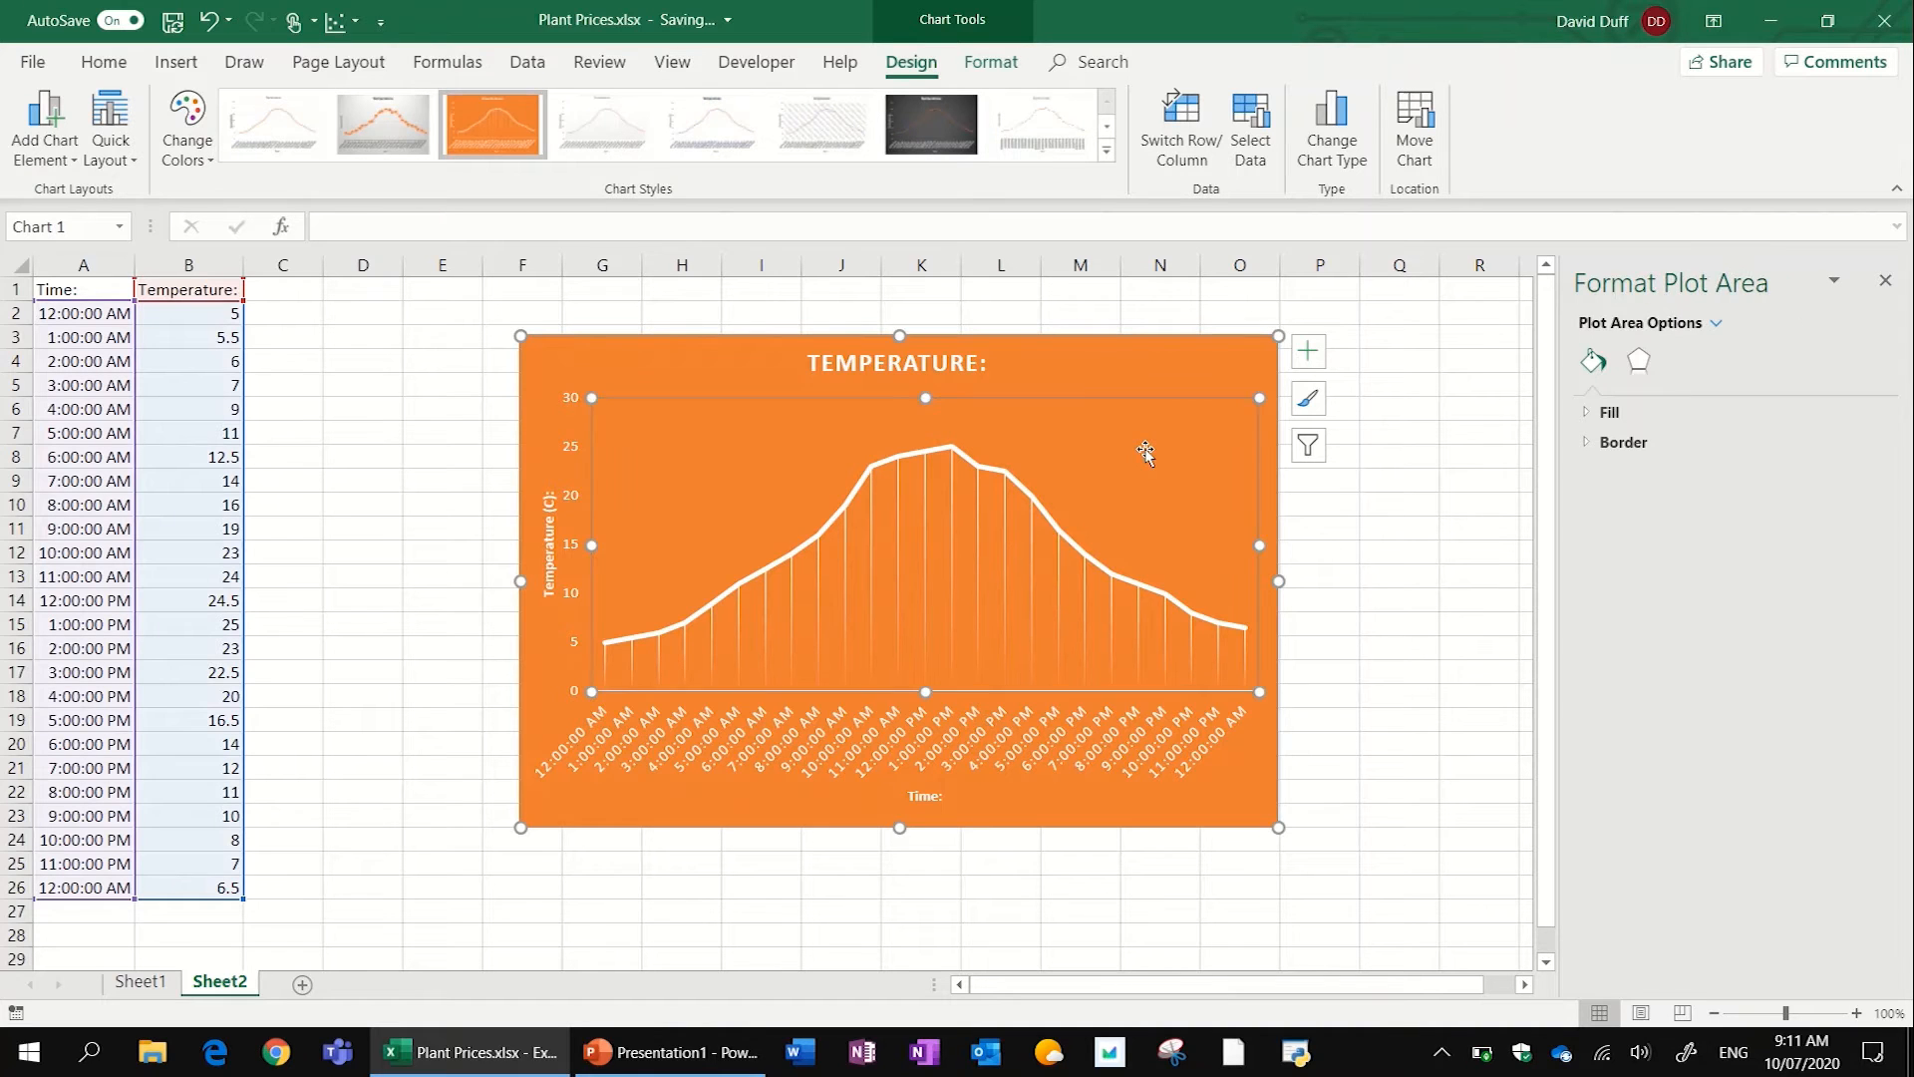
left_click(1306, 355)
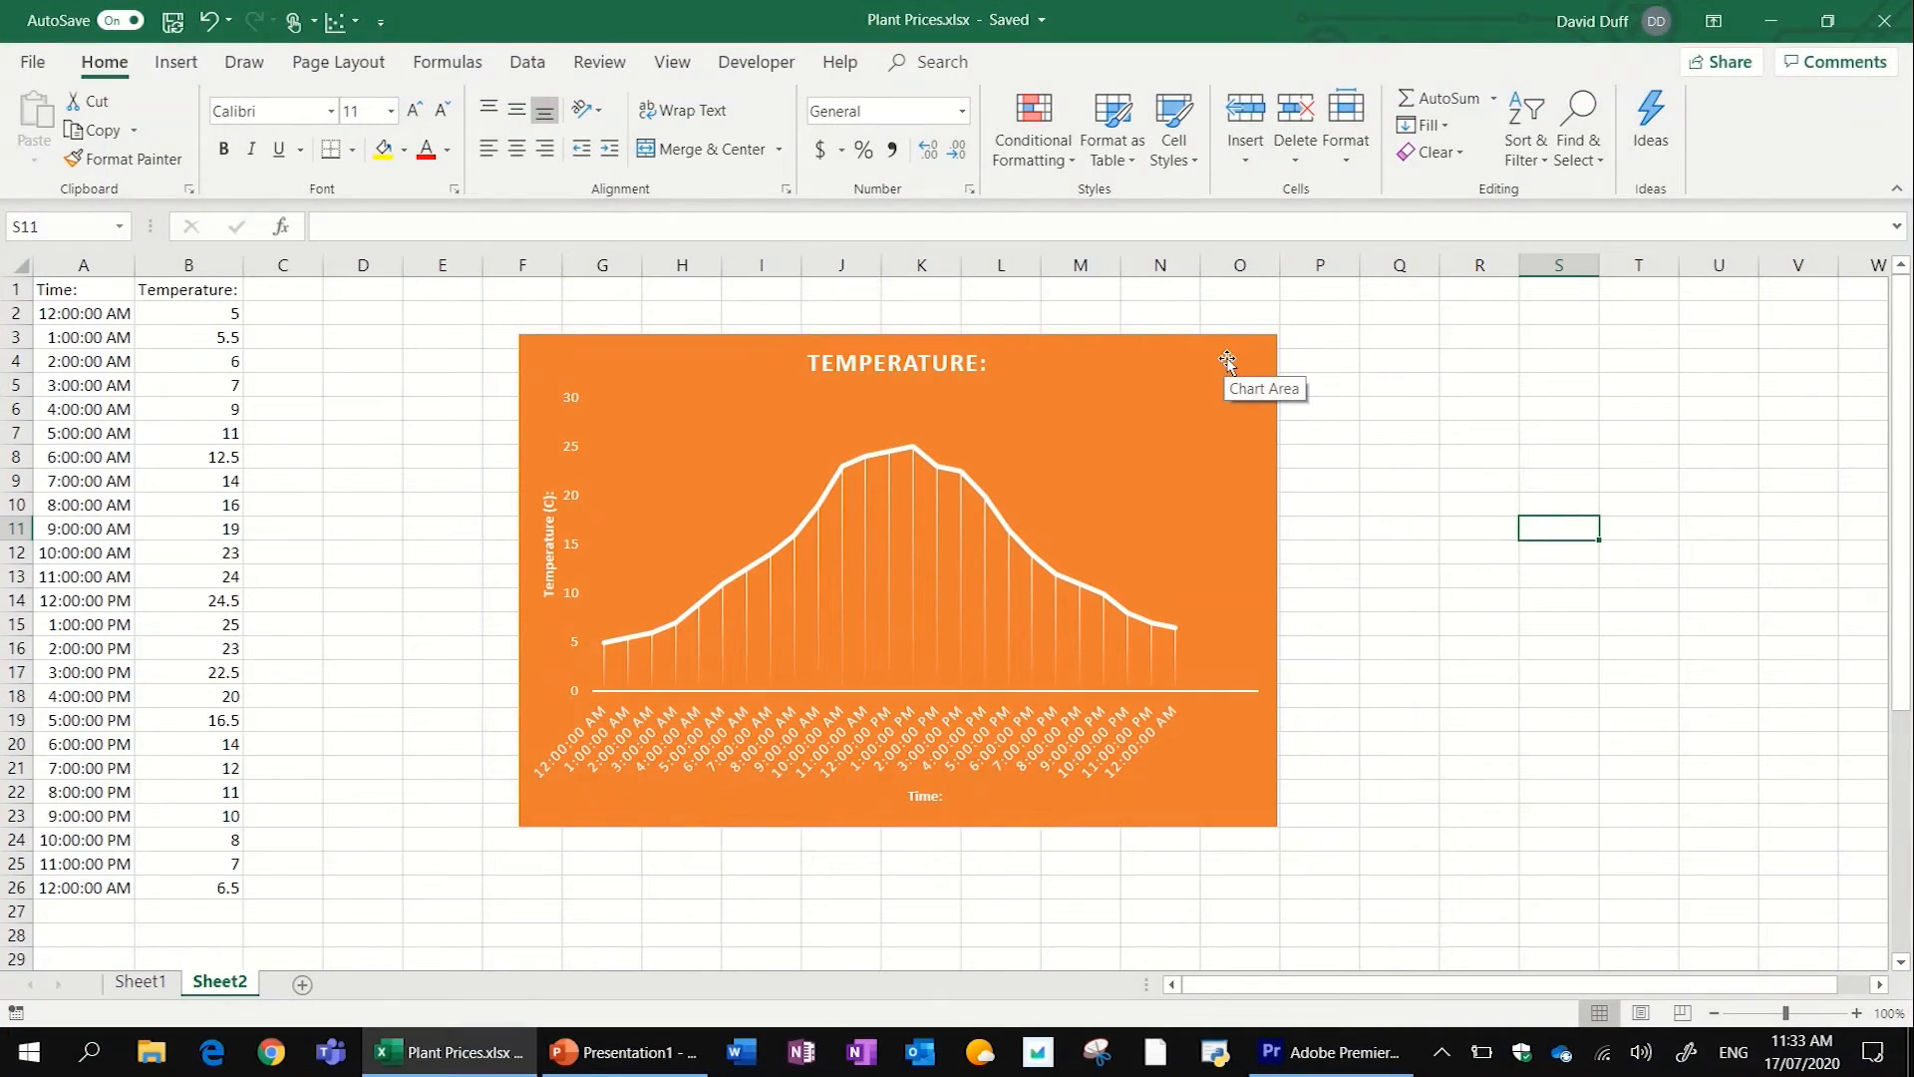
- Add a linear trendline and a second, moving average trendline to the temperature chart
left_click(1203, 455)
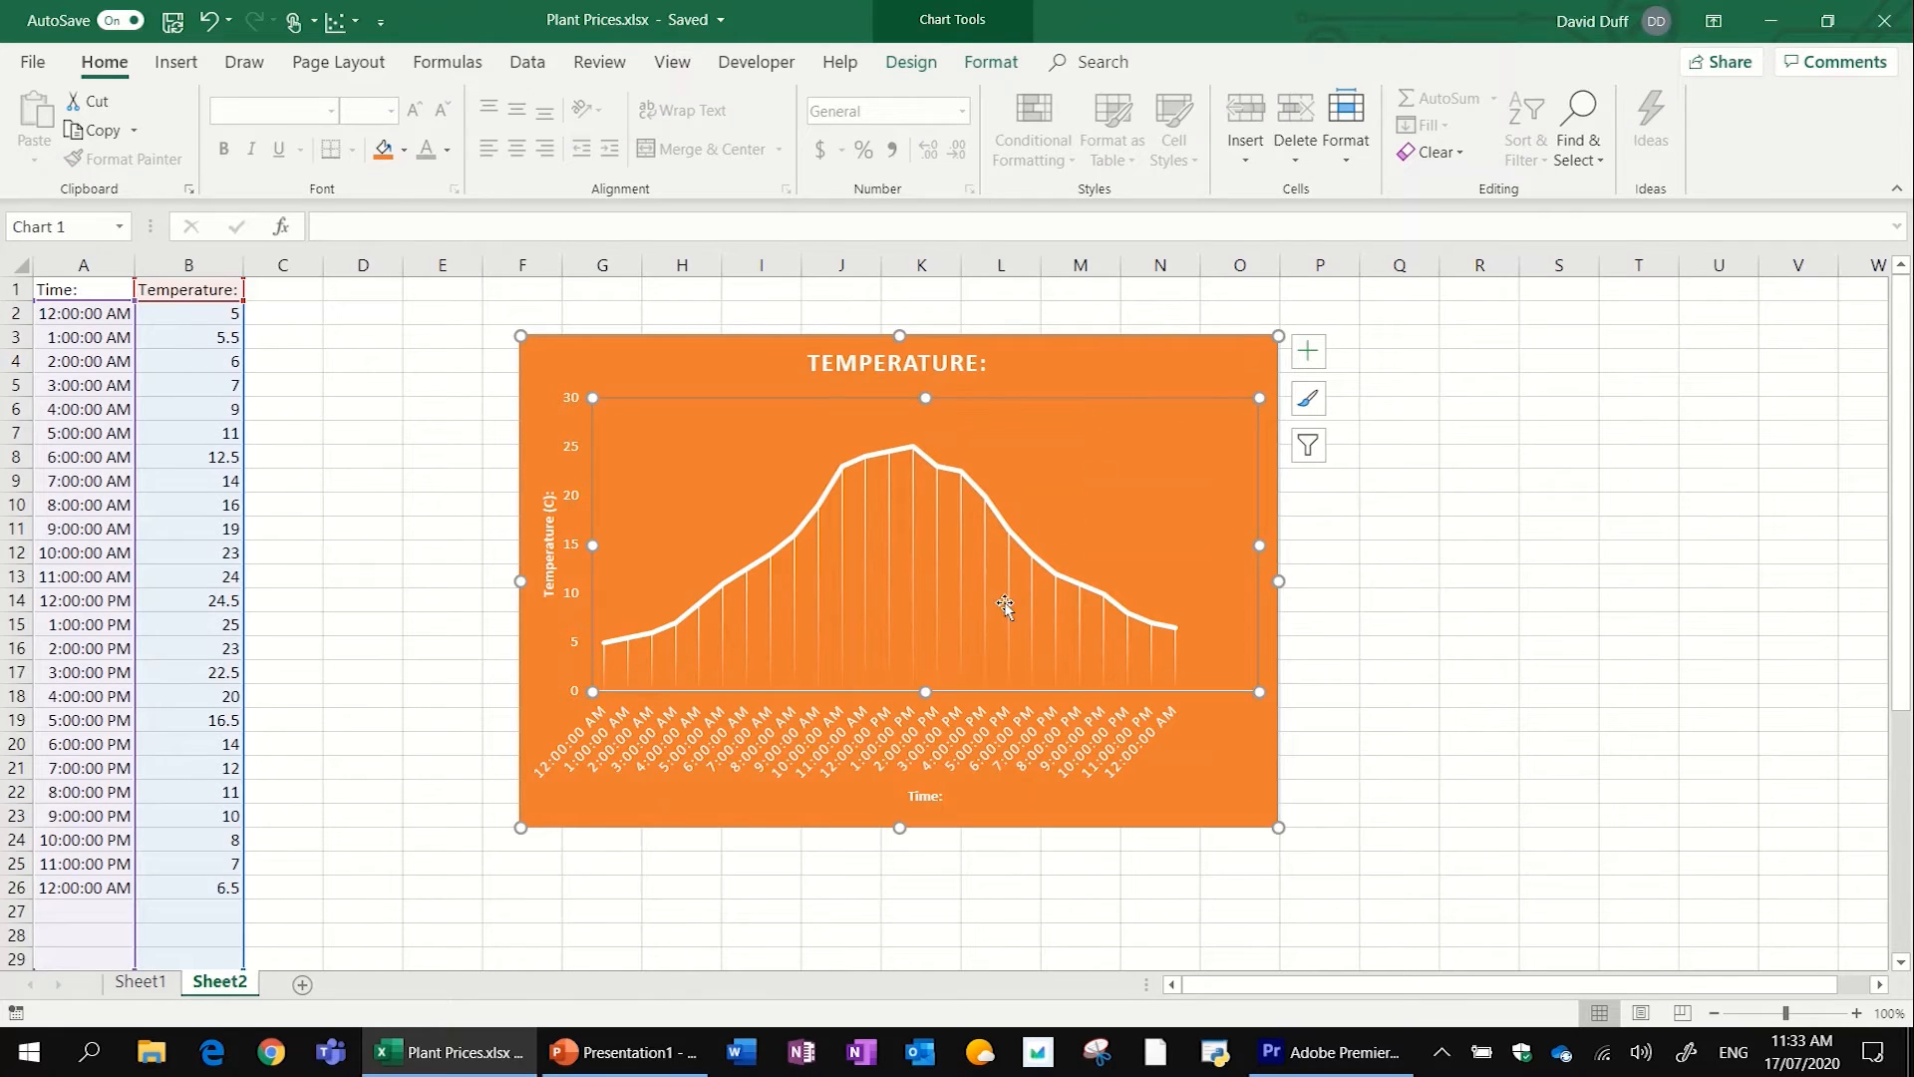
left_click(1308, 355)
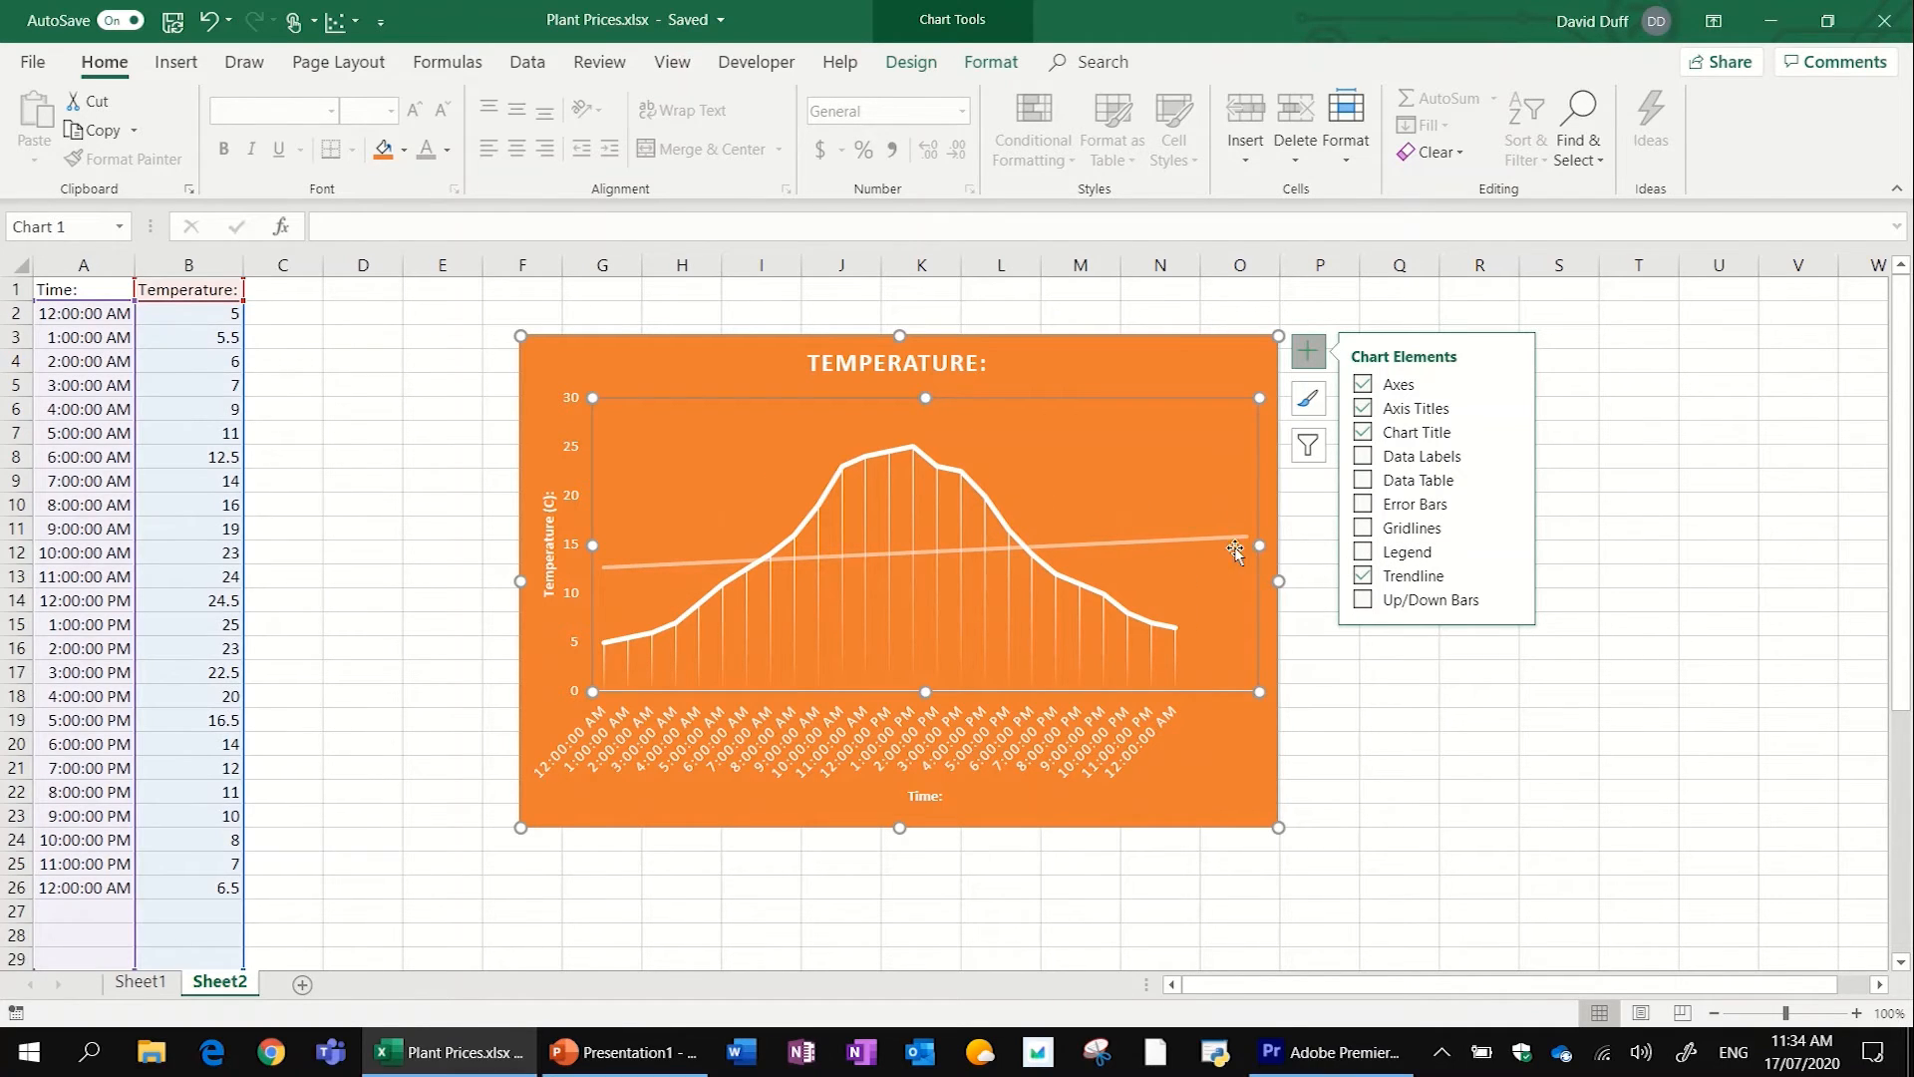
left_click(1509, 574)
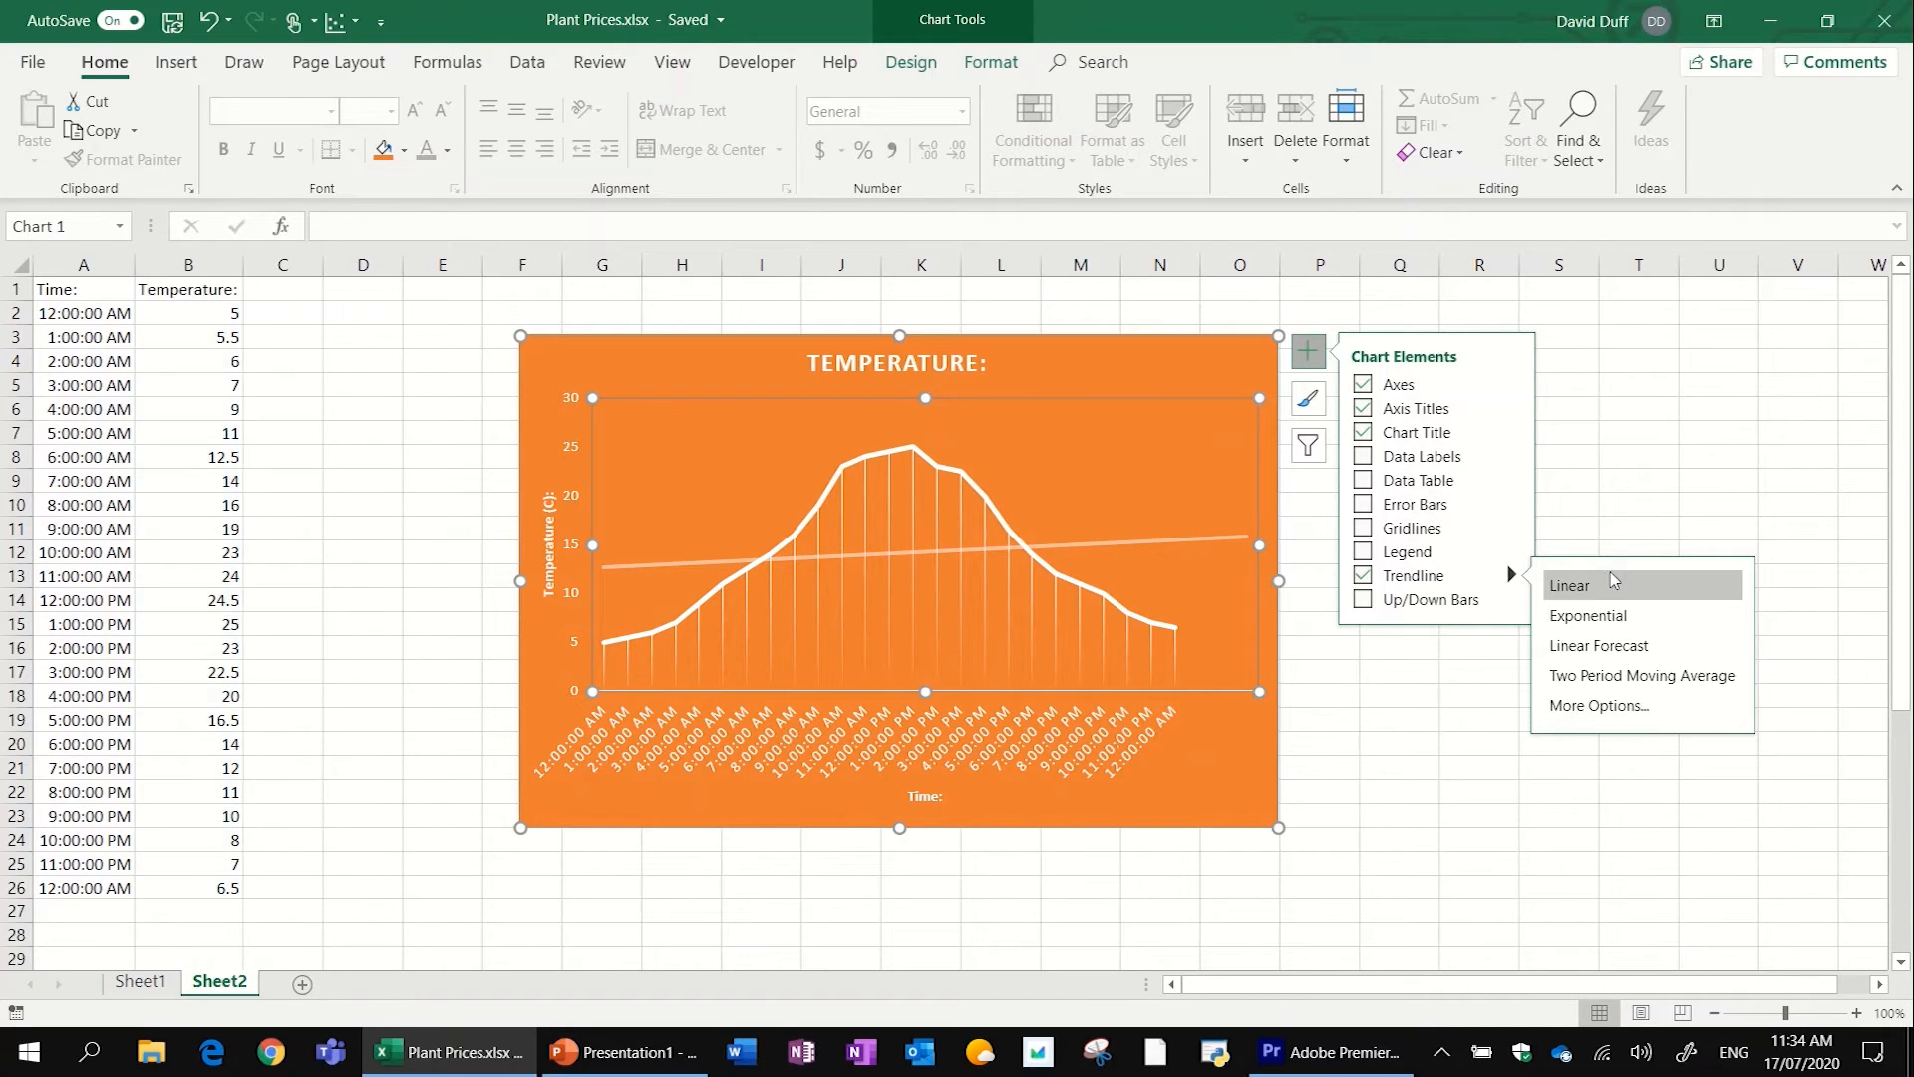
left_click(1670, 708)
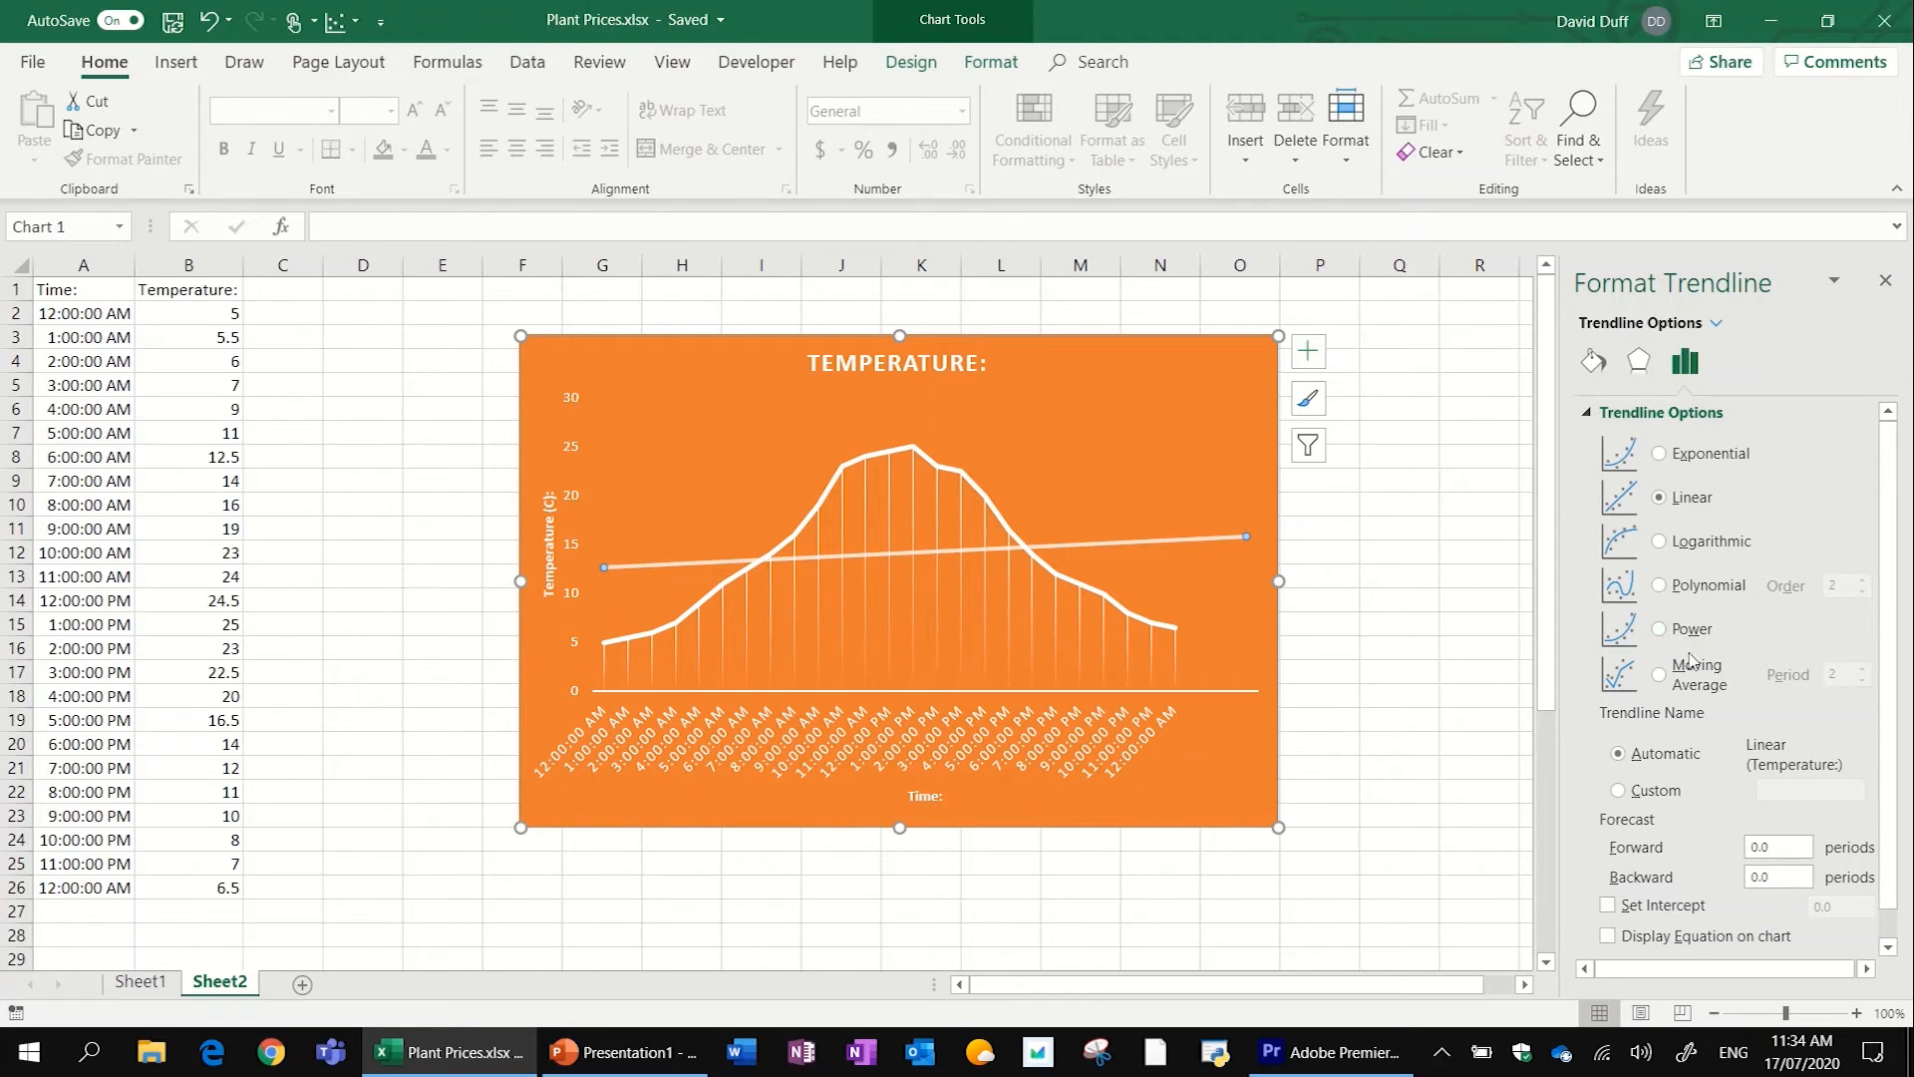
left_click(1661, 678)
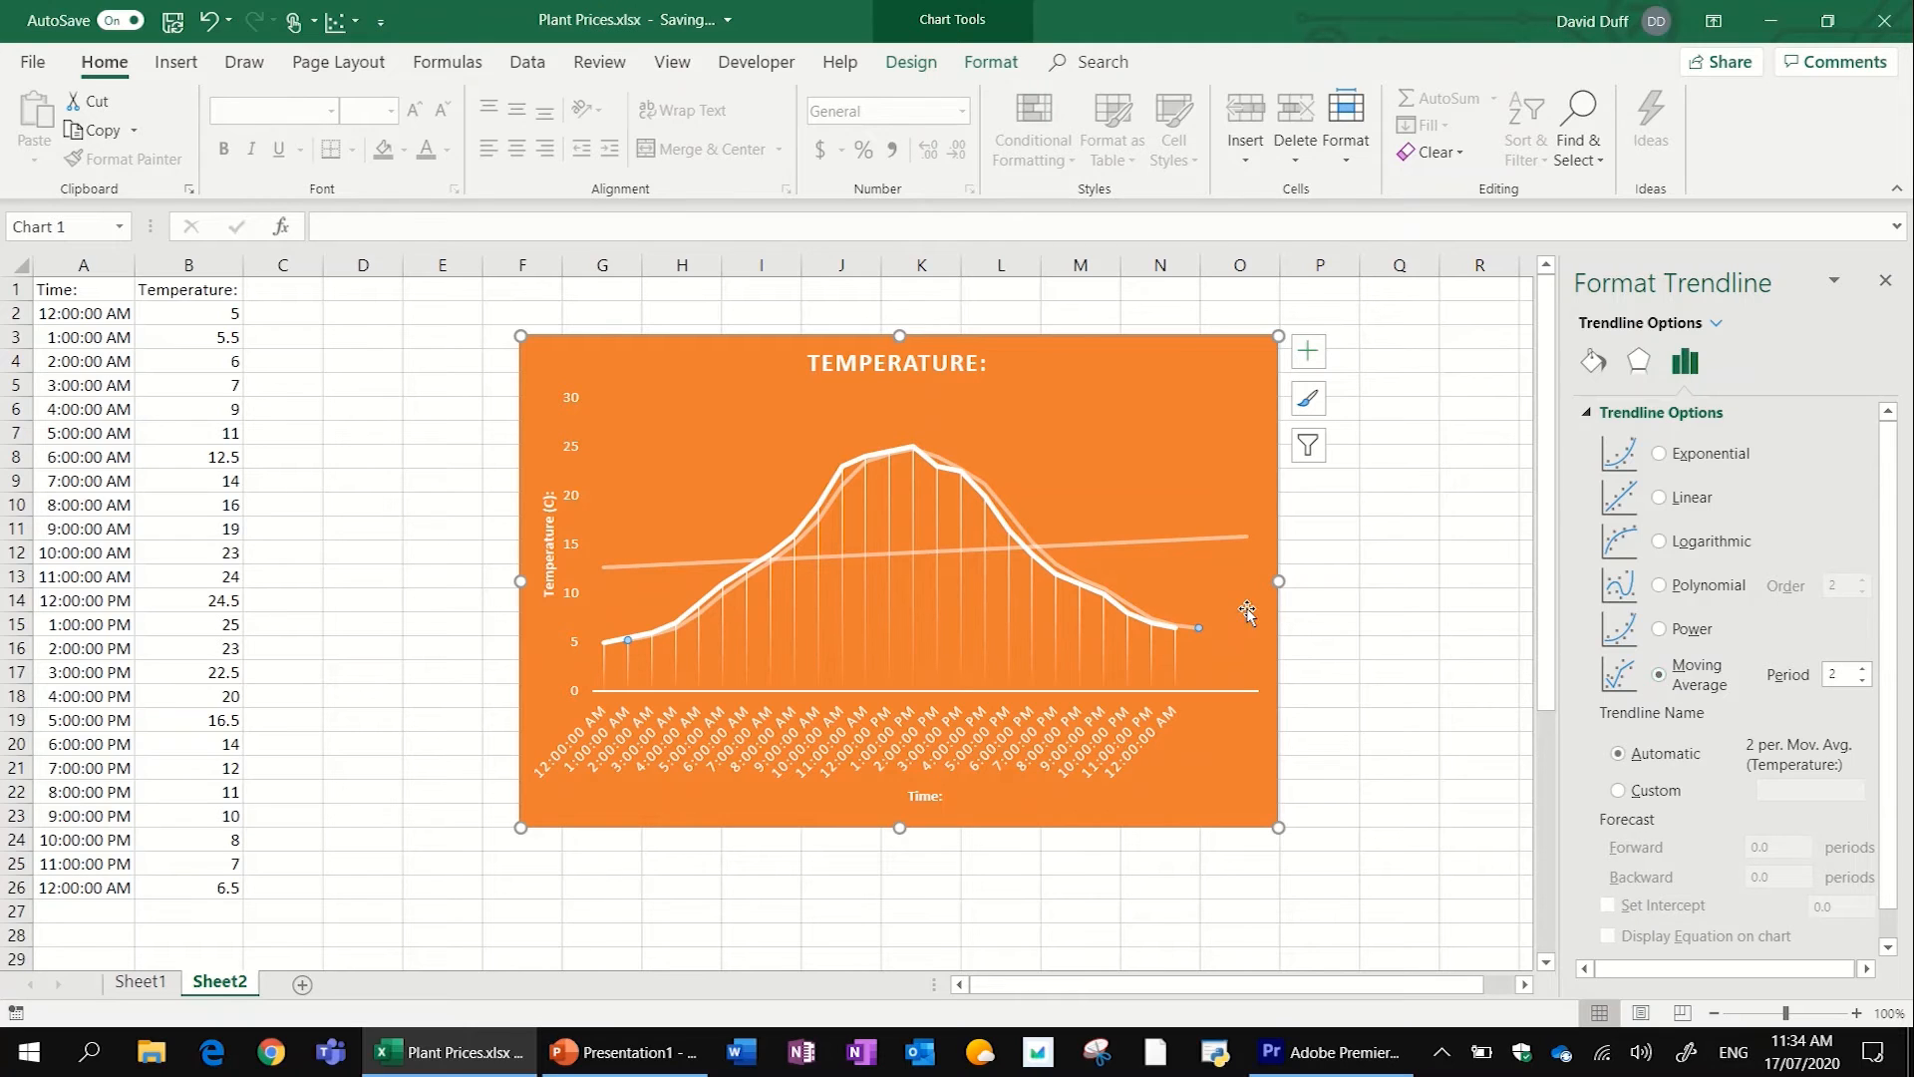
- Delete the straight linear trendline from the chart and select the moving average trendline
left_click(979, 468)
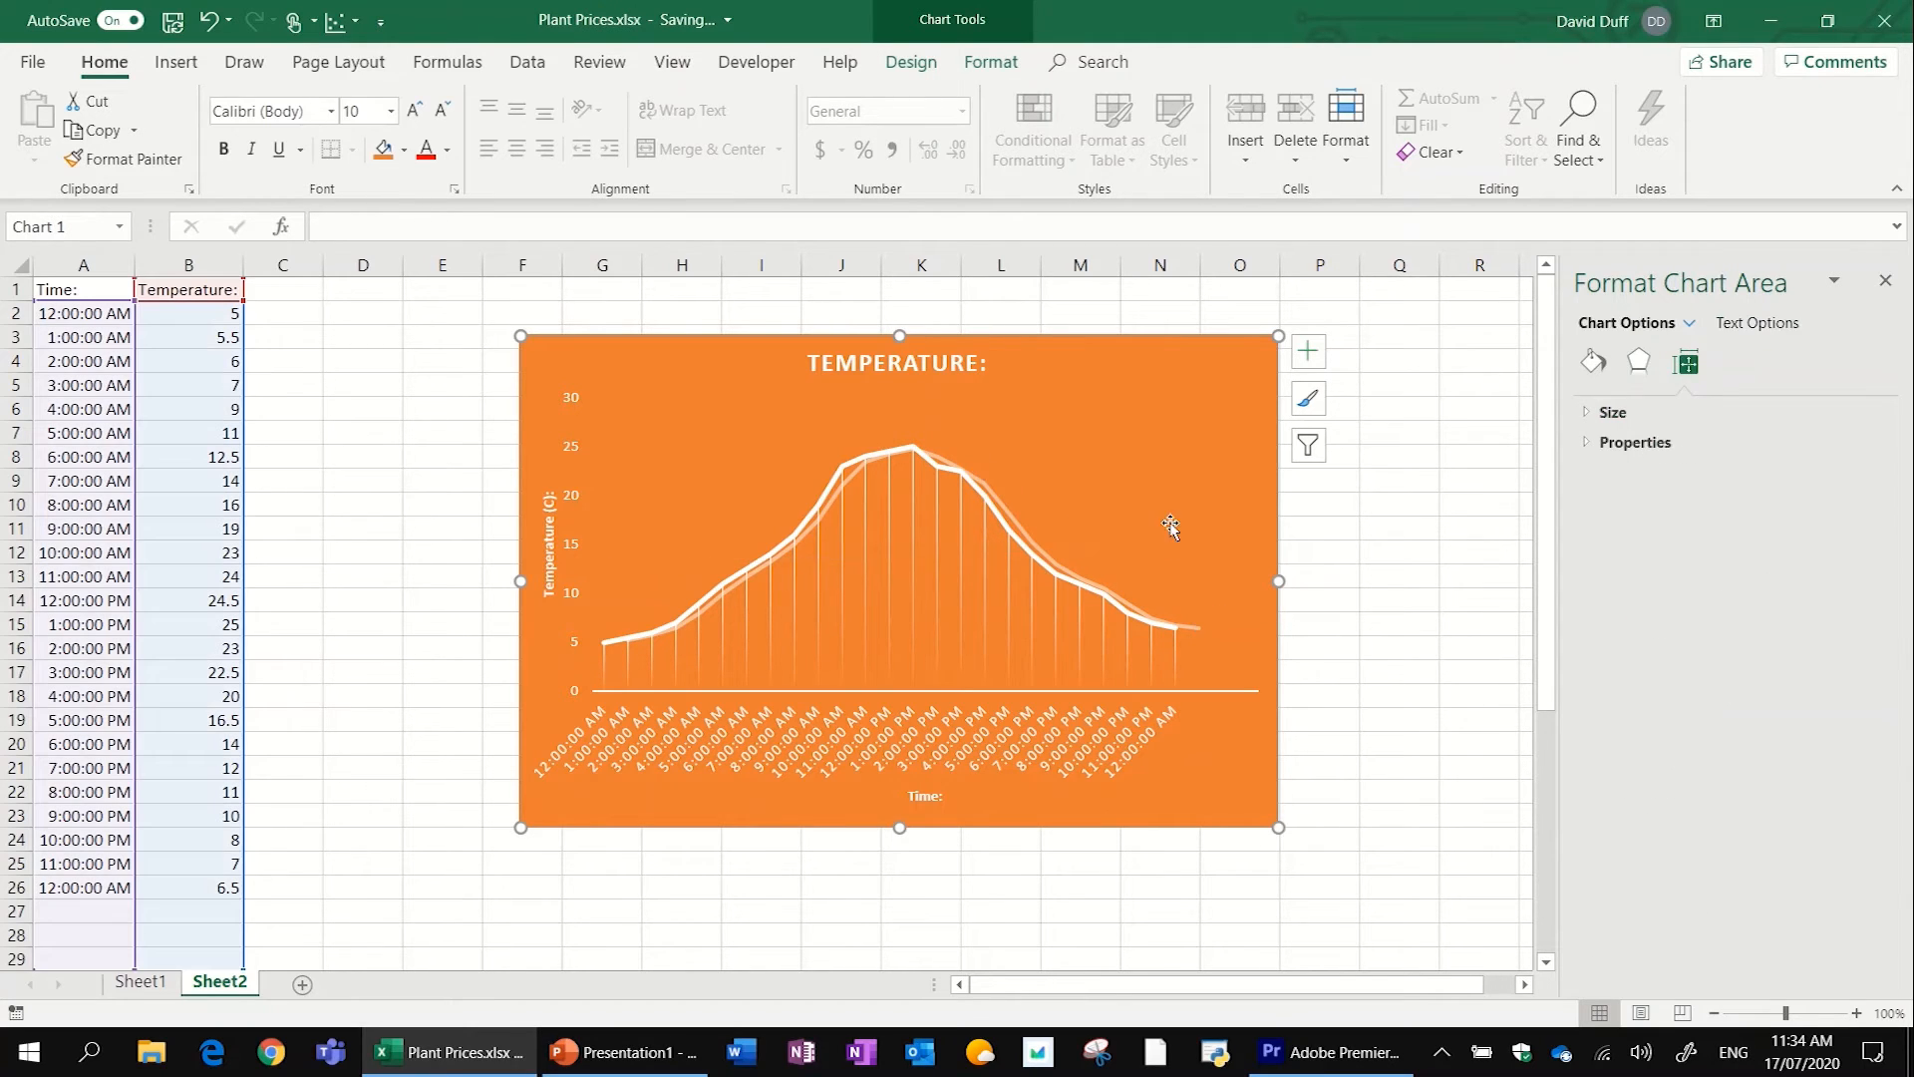
left_click(1034, 522)
left_click(1015, 520)
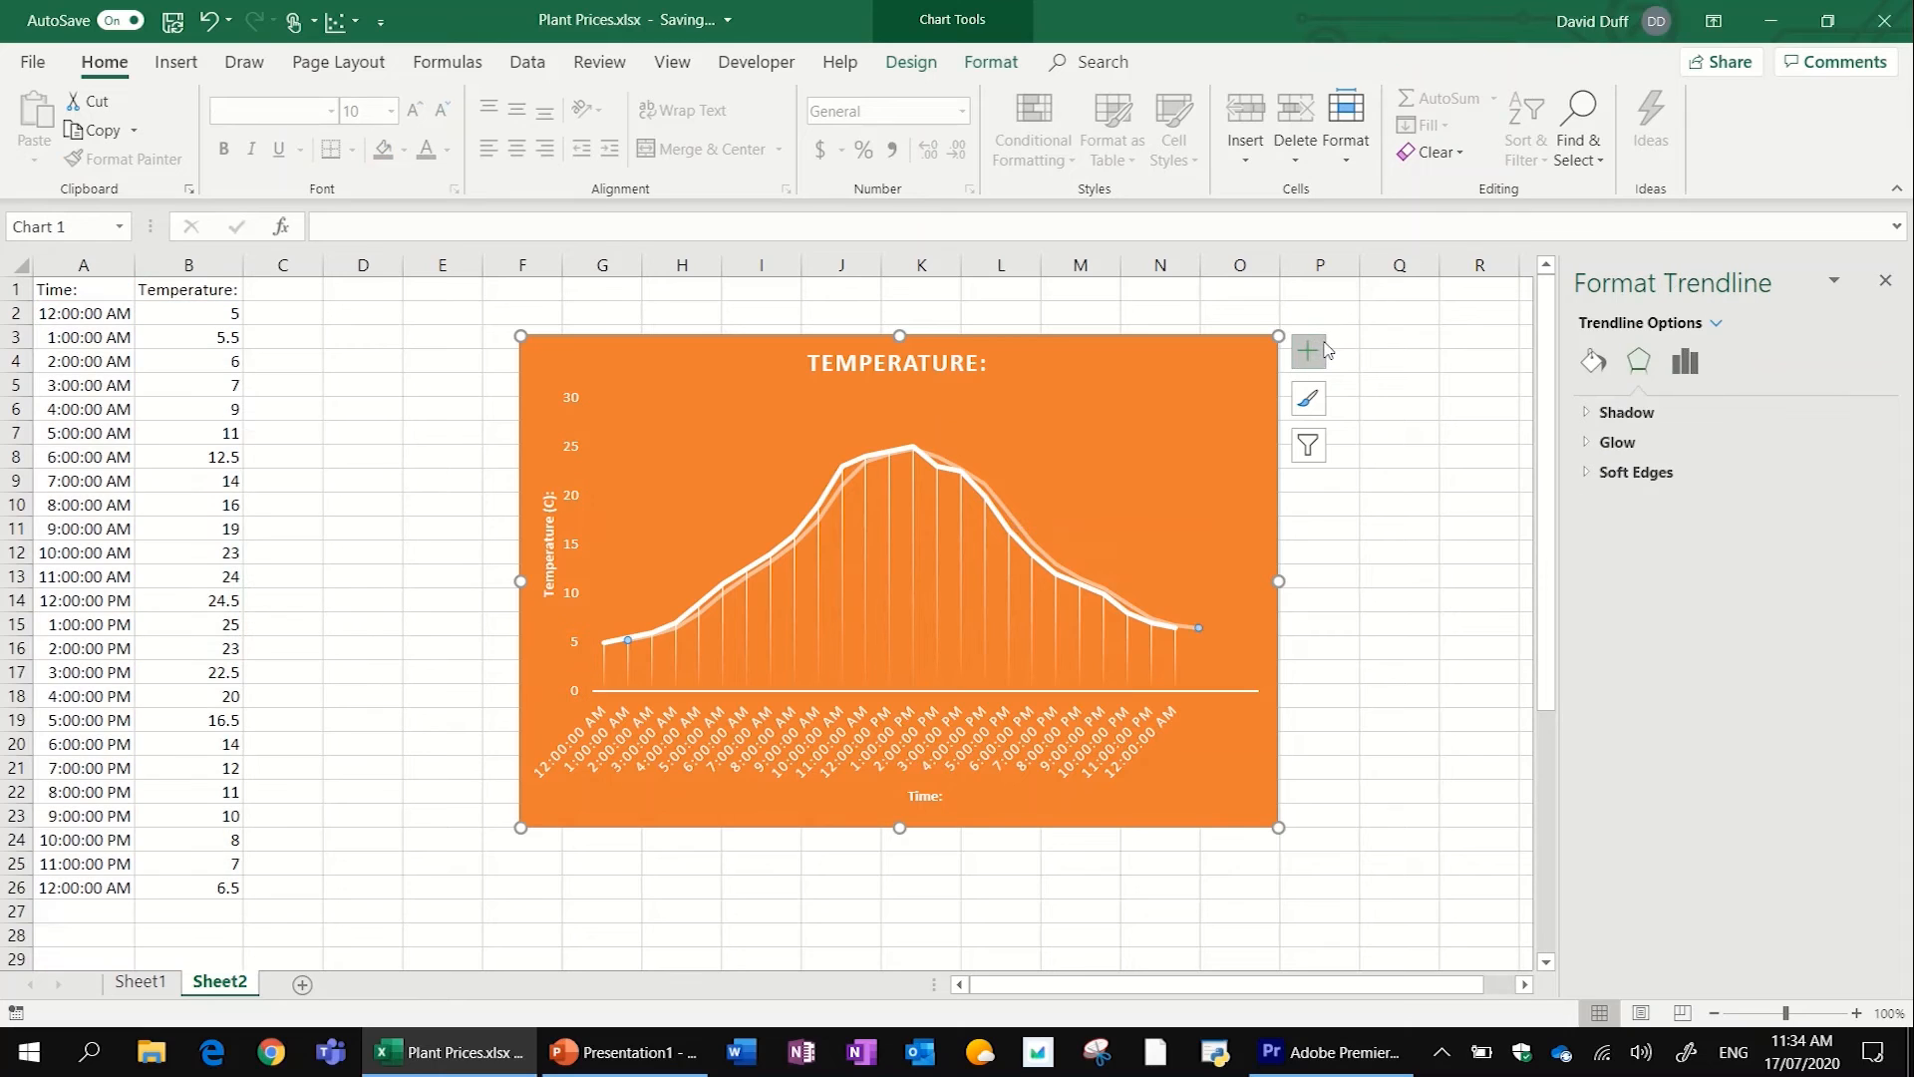
- Set the moving average trendline's period to 4
left_click(1685, 361)
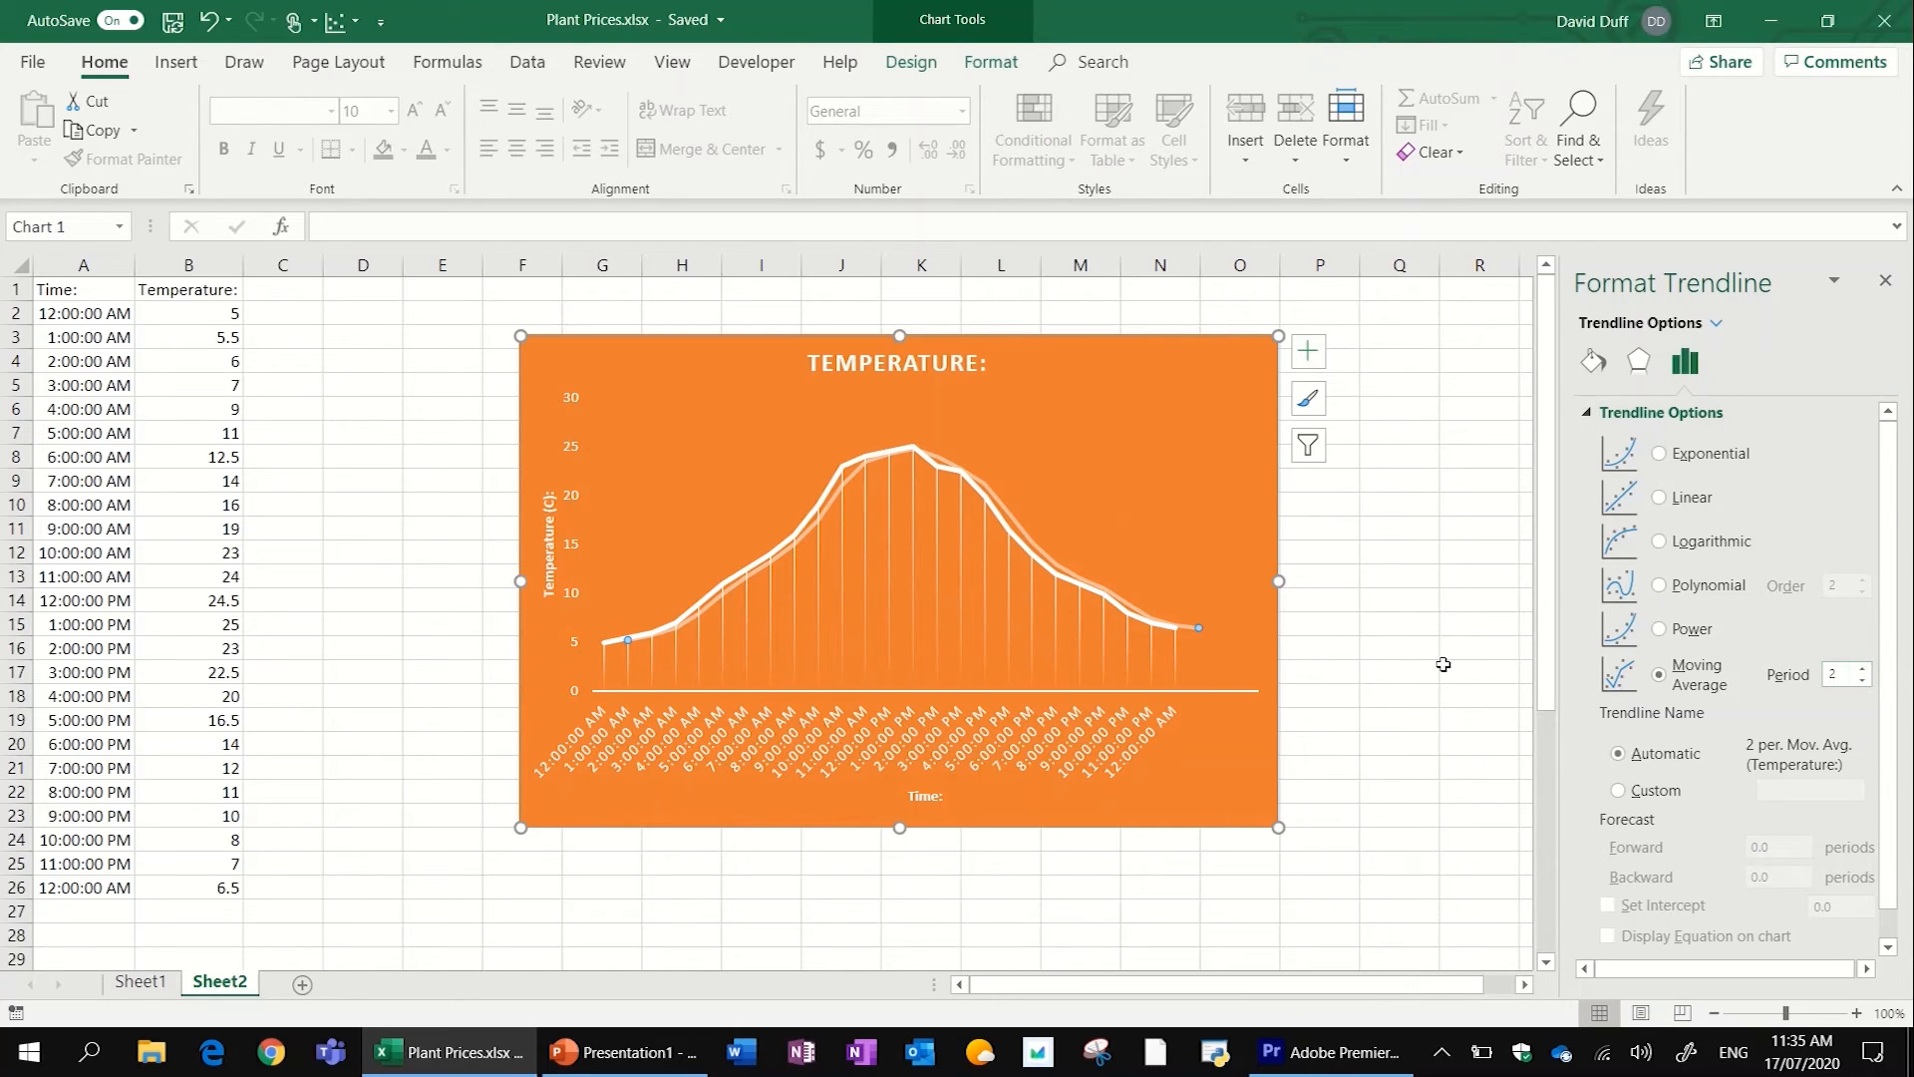
scroll(682, 827, "up", 4)
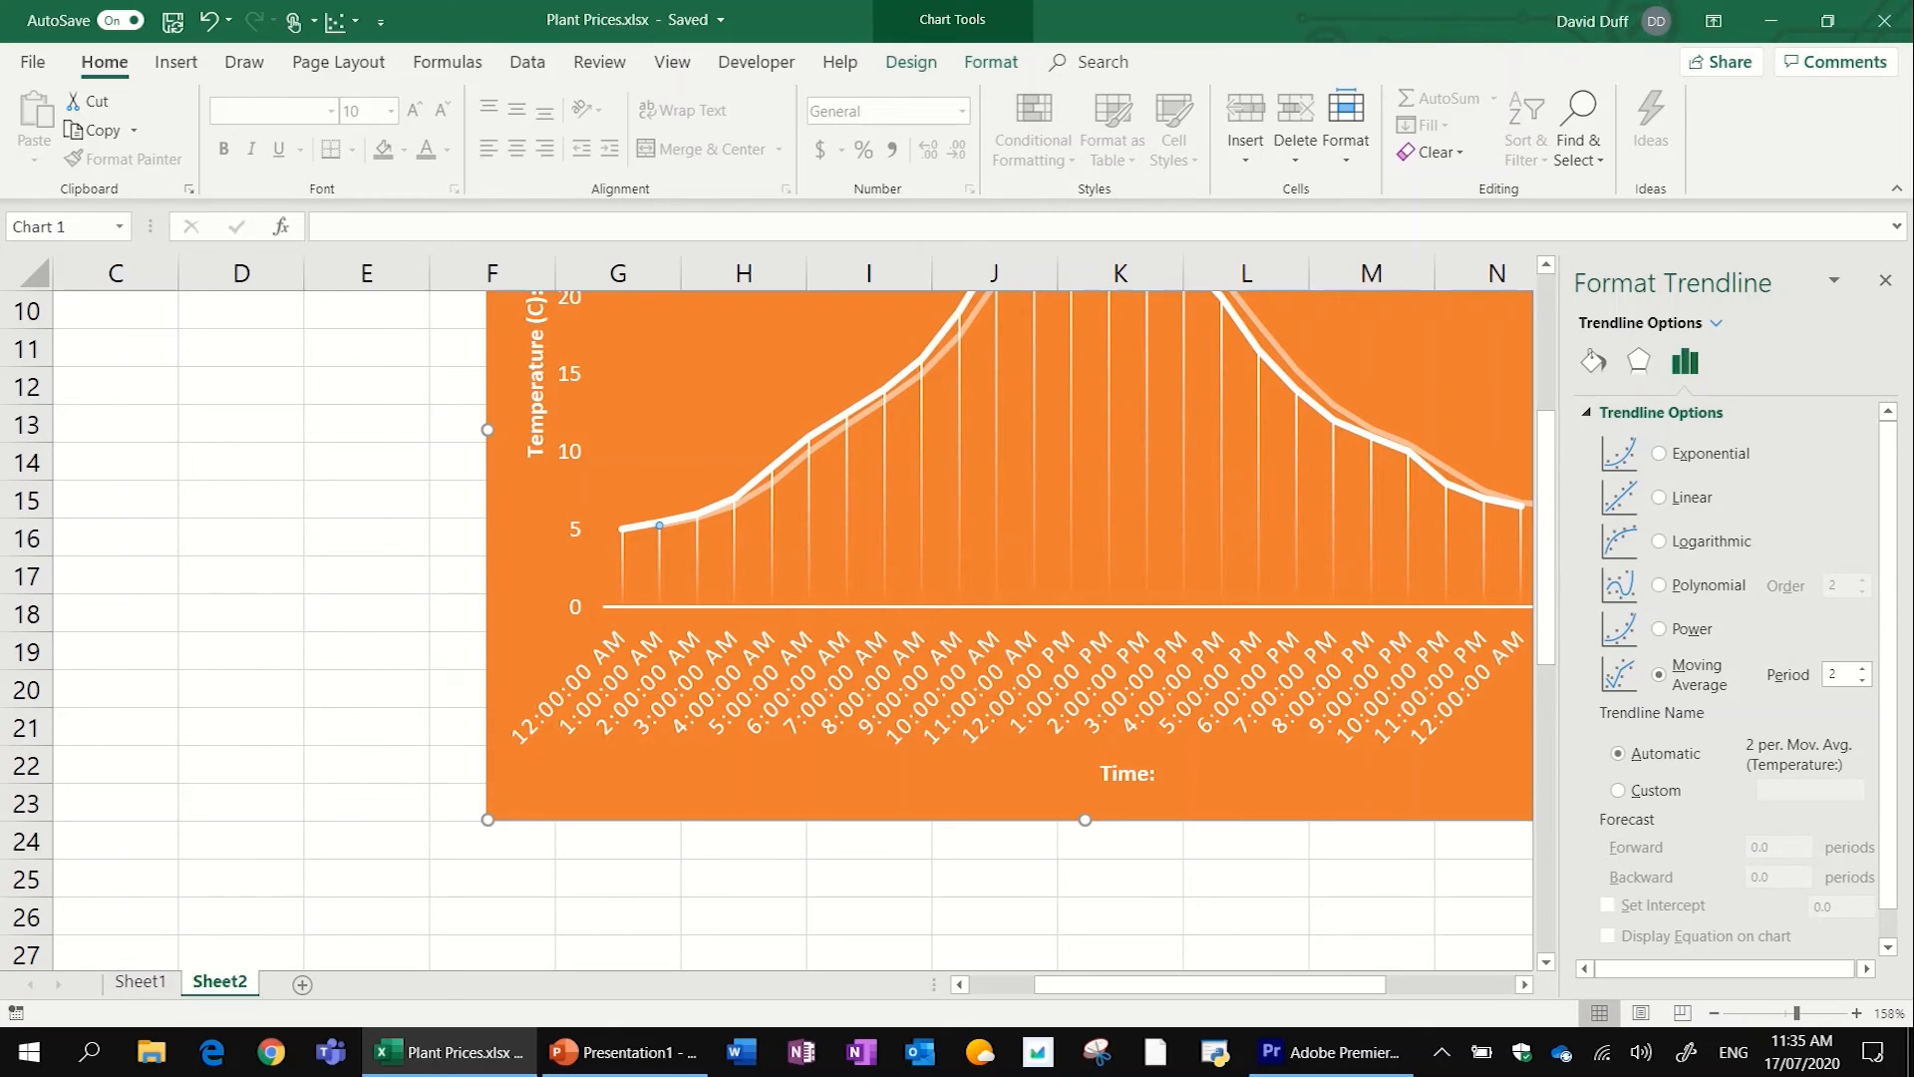
left_click_drag(1029, 678, 833, 739)
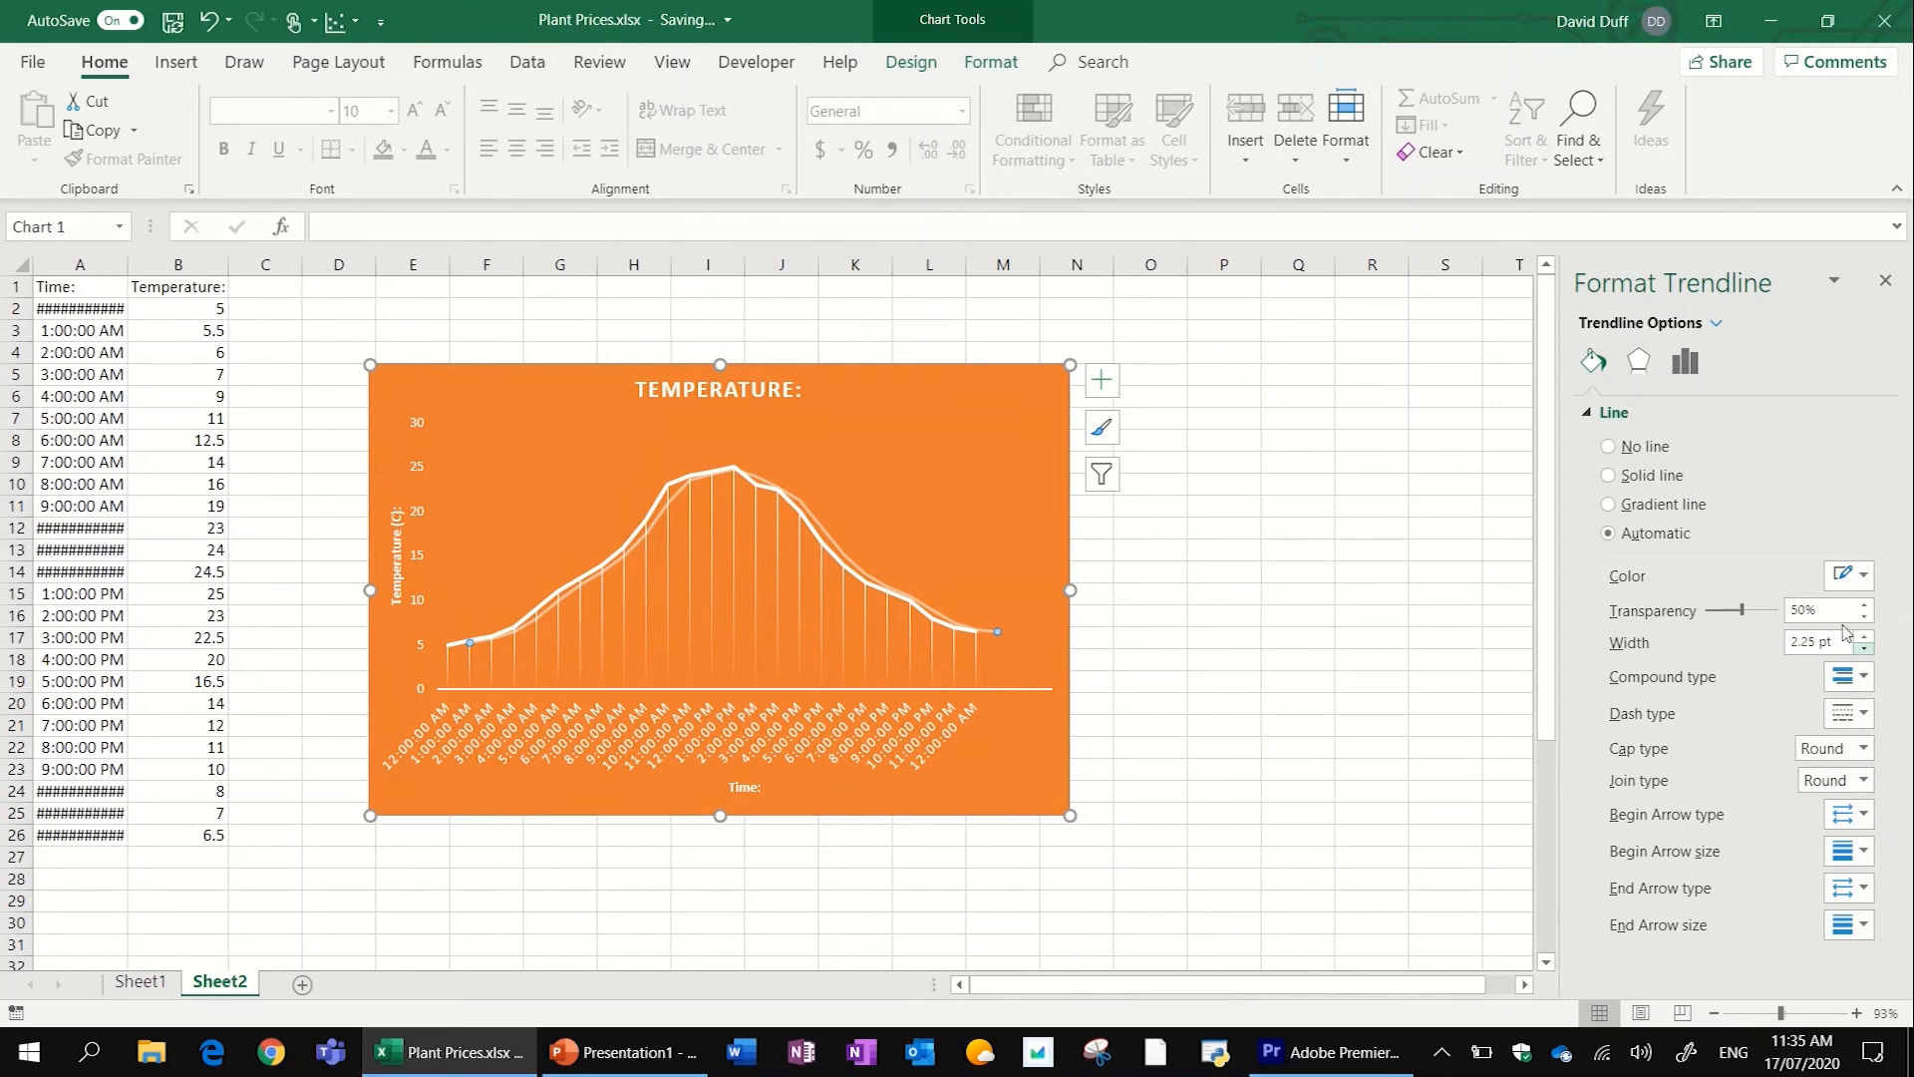
left_click(1696, 367)
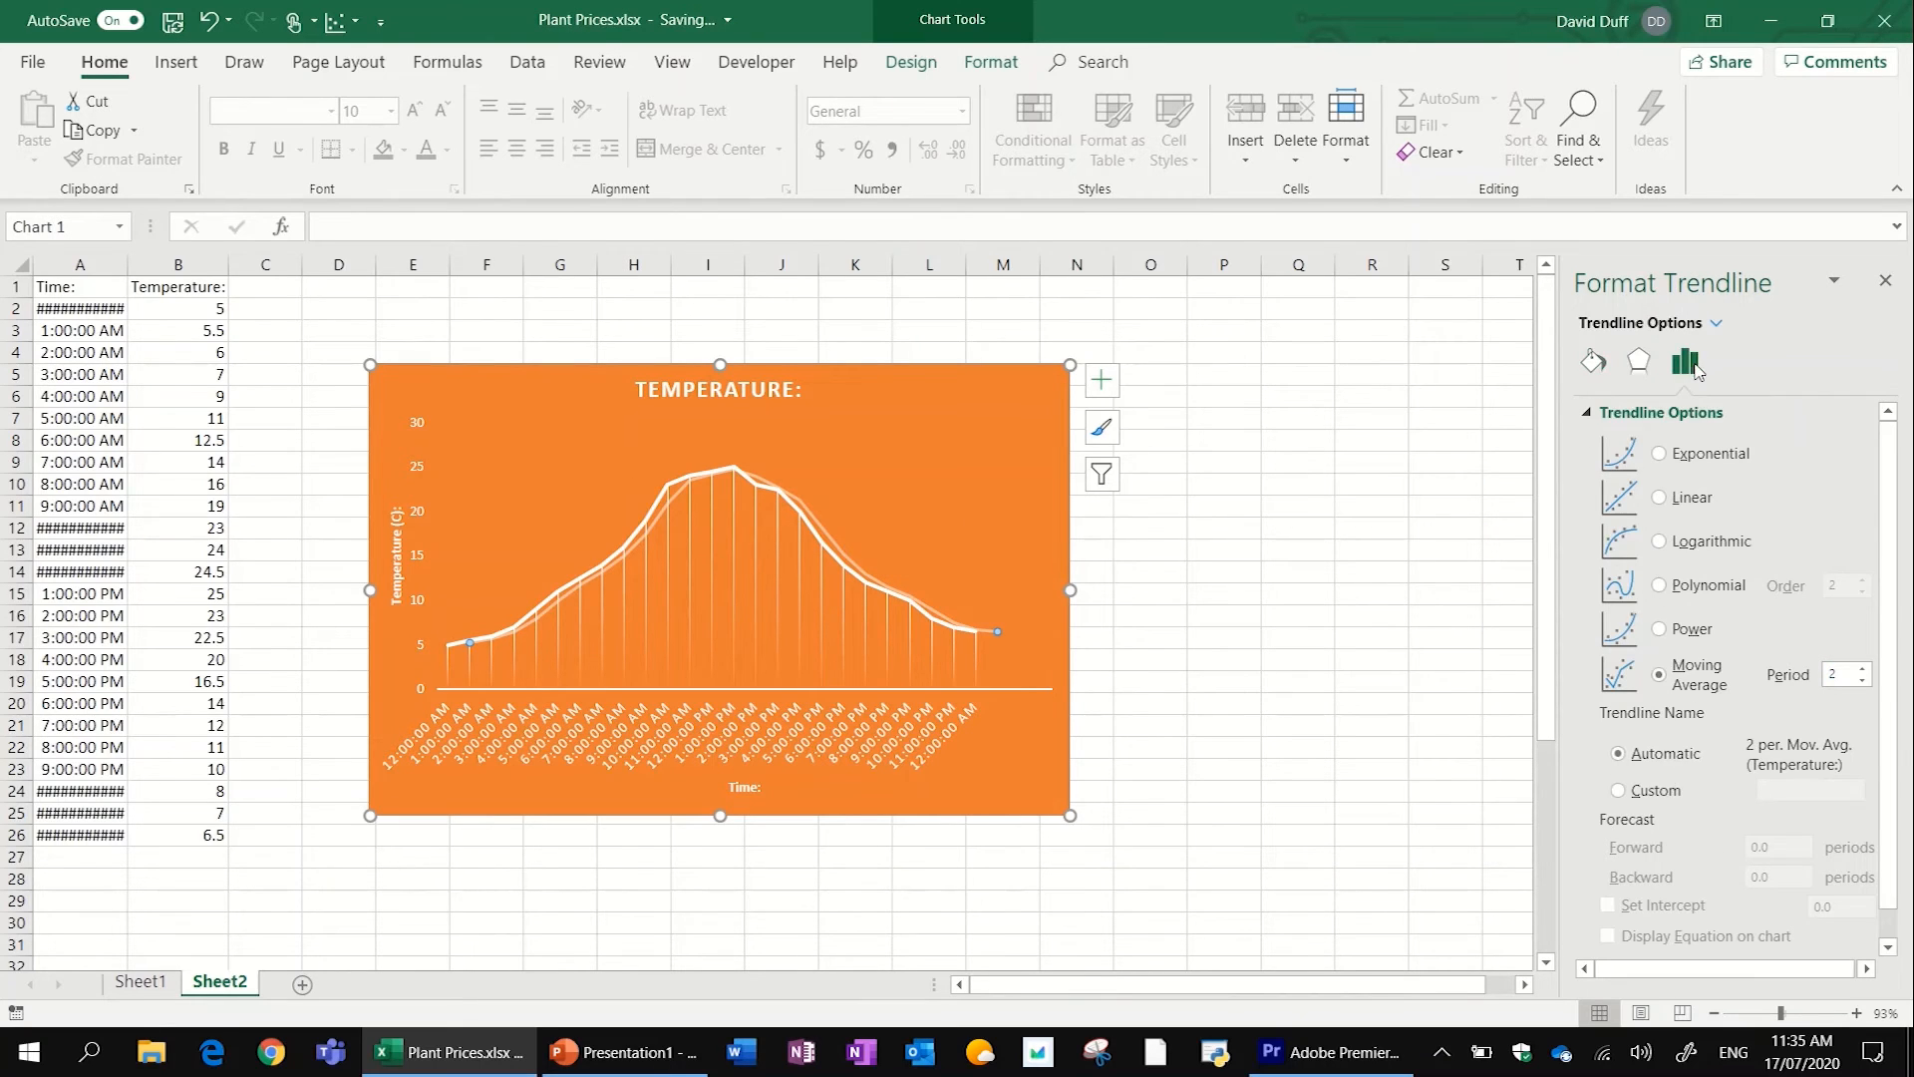
left_click(1860, 669)
left_click(1860, 670)
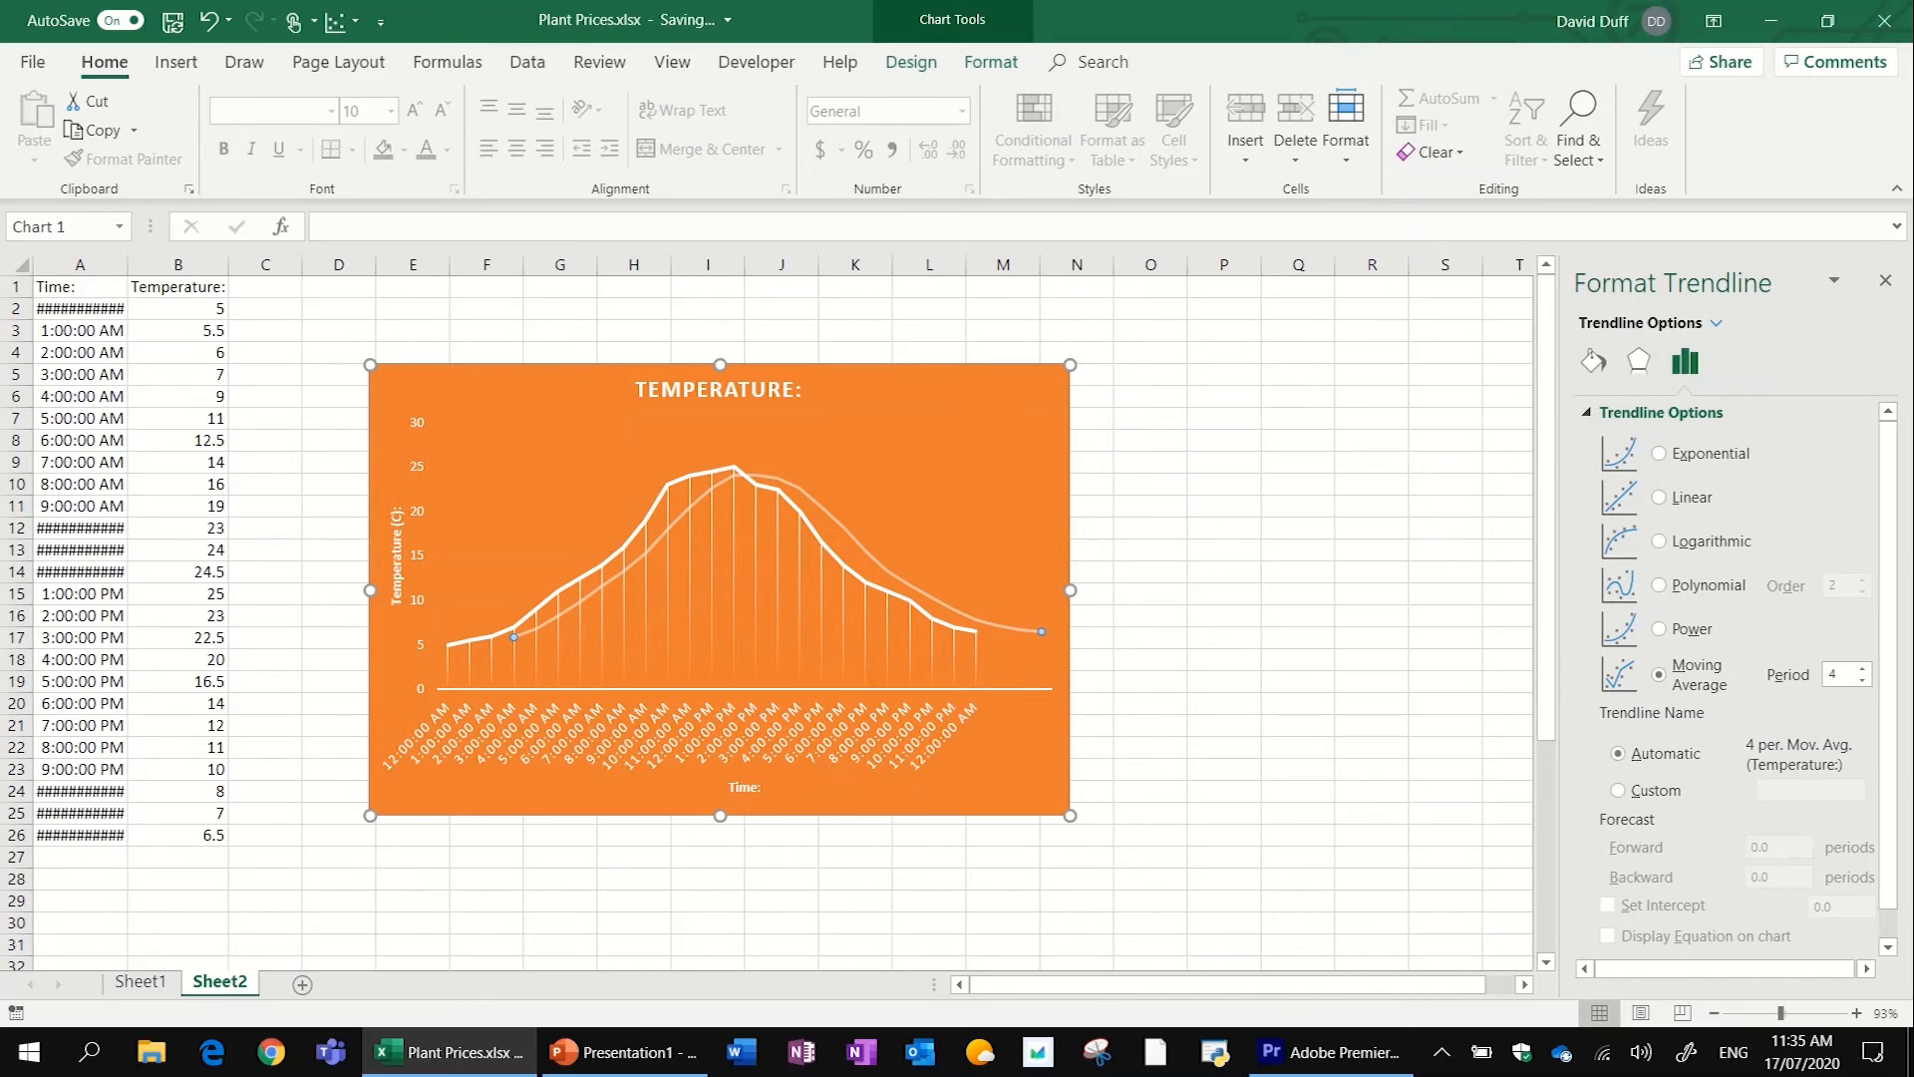
- Move the temperature chart about one column to the right and slightly upward on the worksheet
scroll(1198, 388, "up", 6)
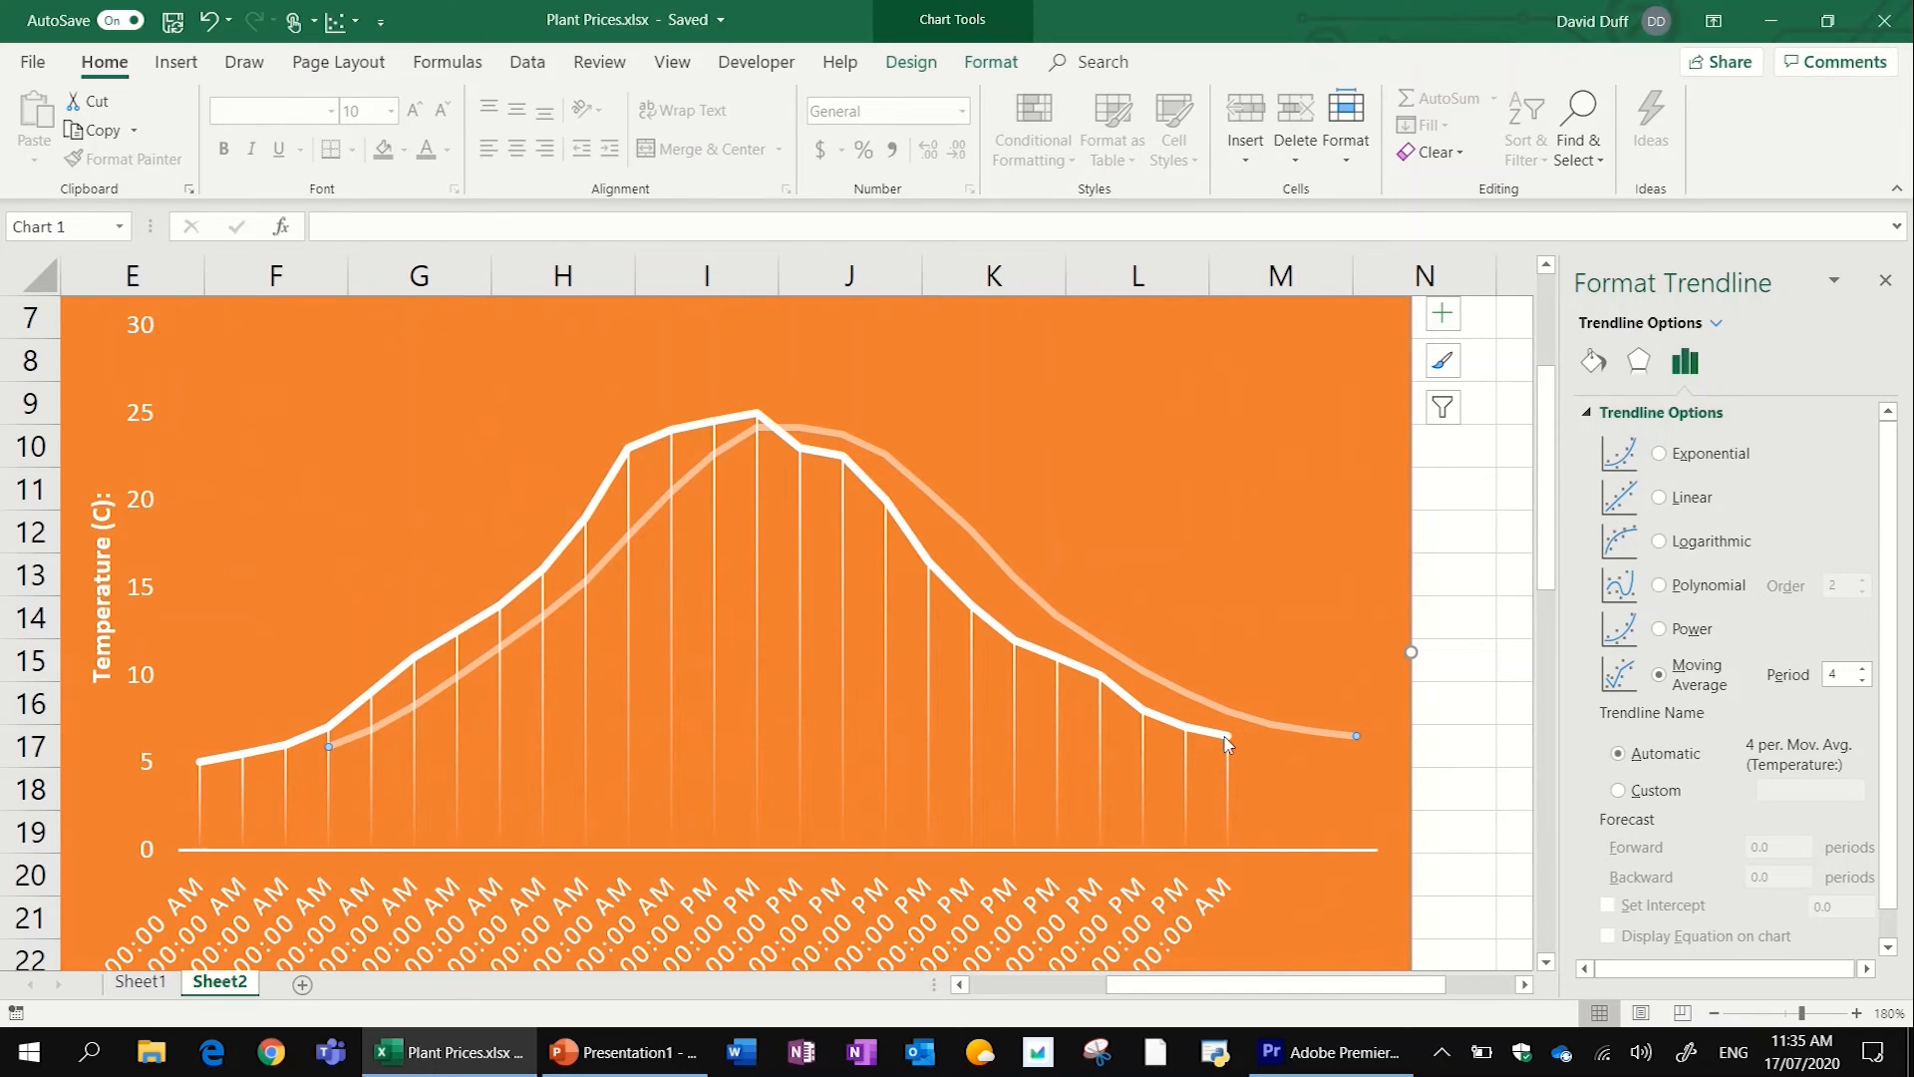
left_click_drag(325, 604, 464, 579)
scroll(464, 578, "down", 5)
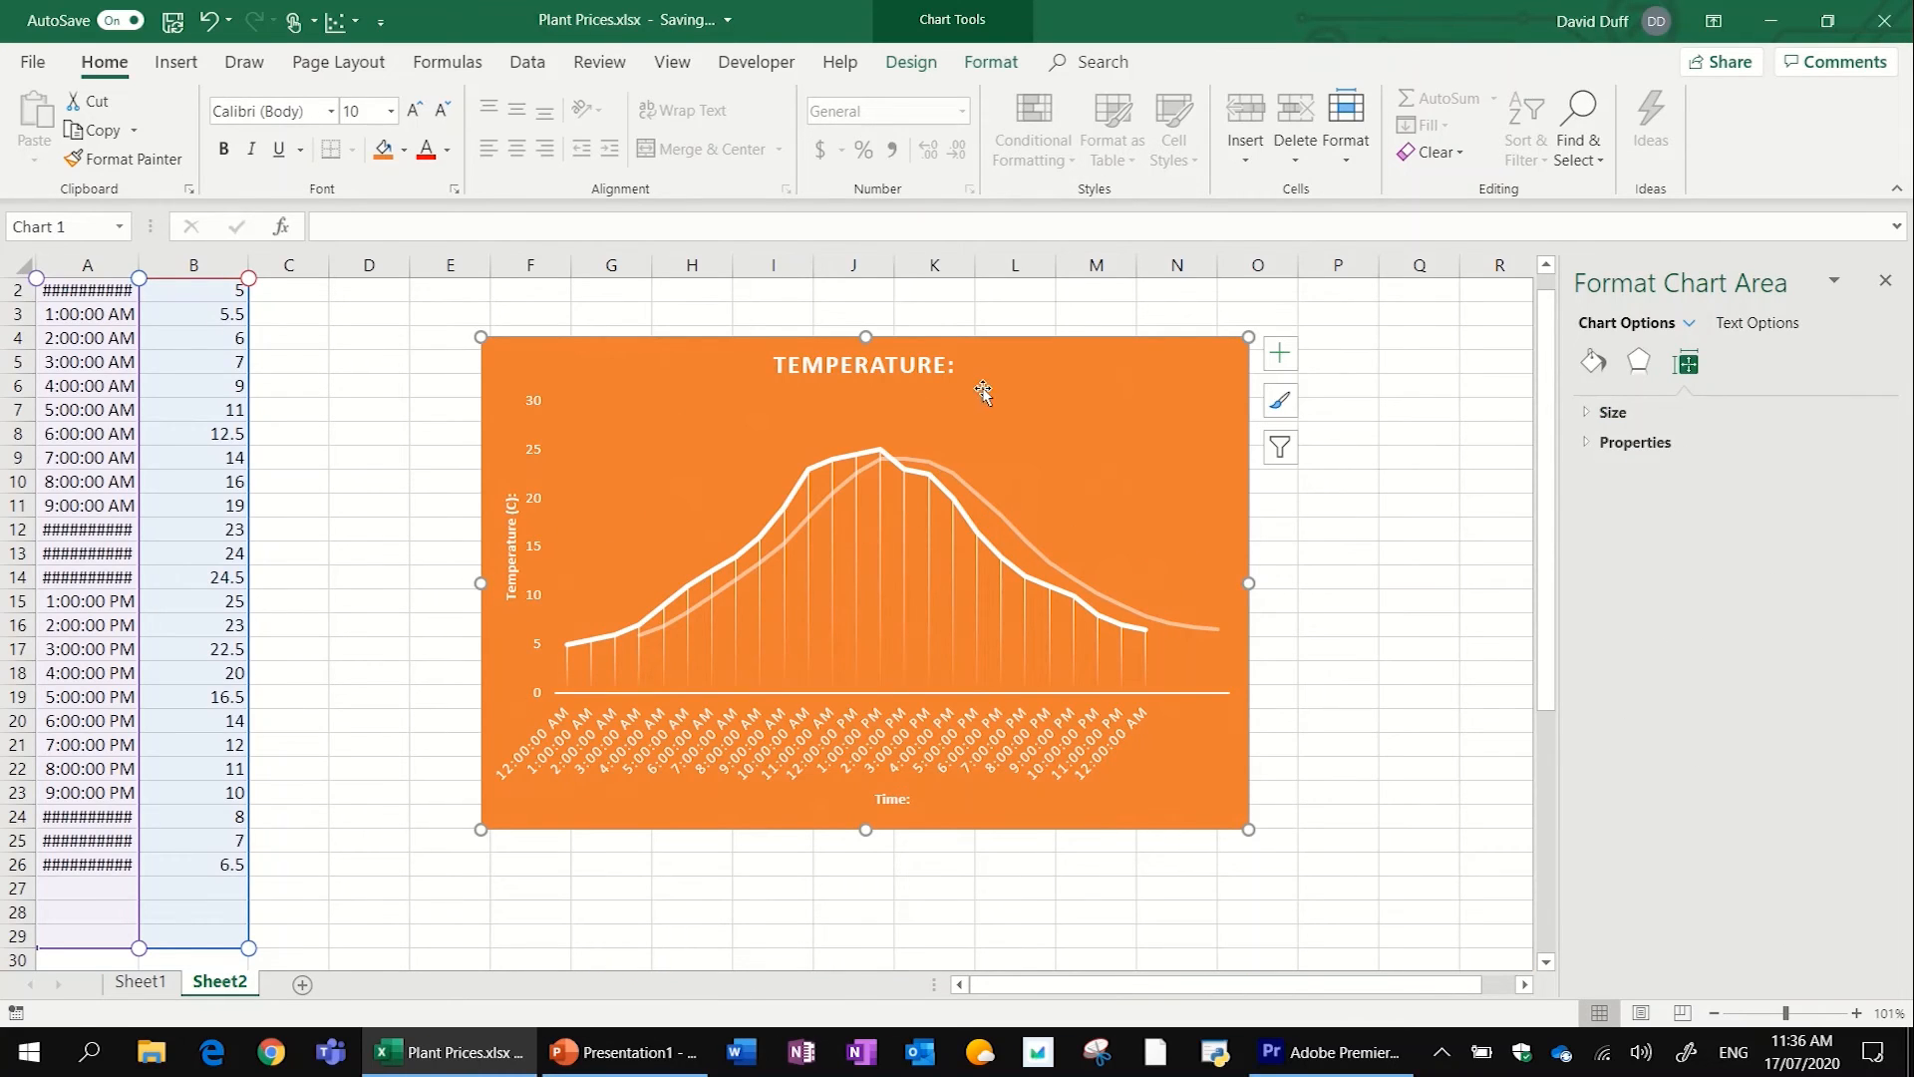
scroll(1026, 316, "down", 4)
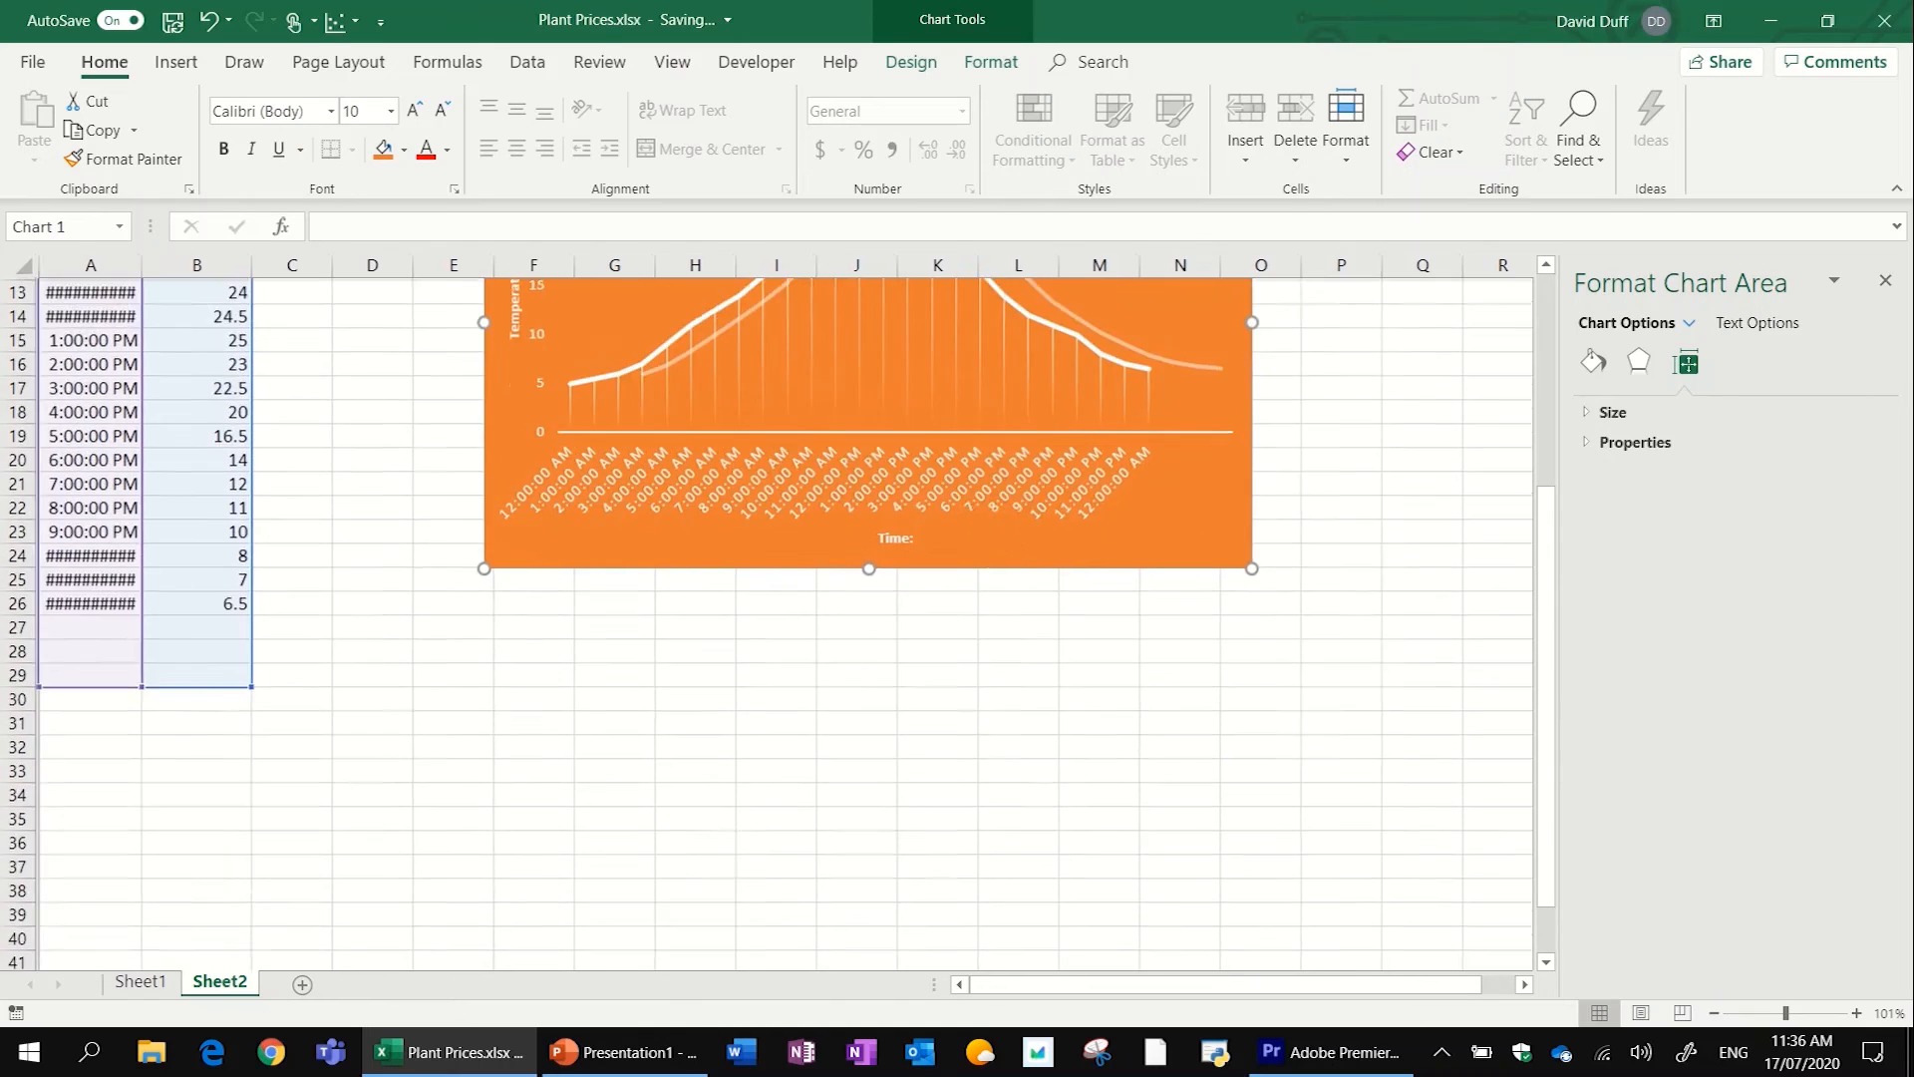
scroll(1026, 316, "up", 4)
scroll(768, 623, "down", 3)
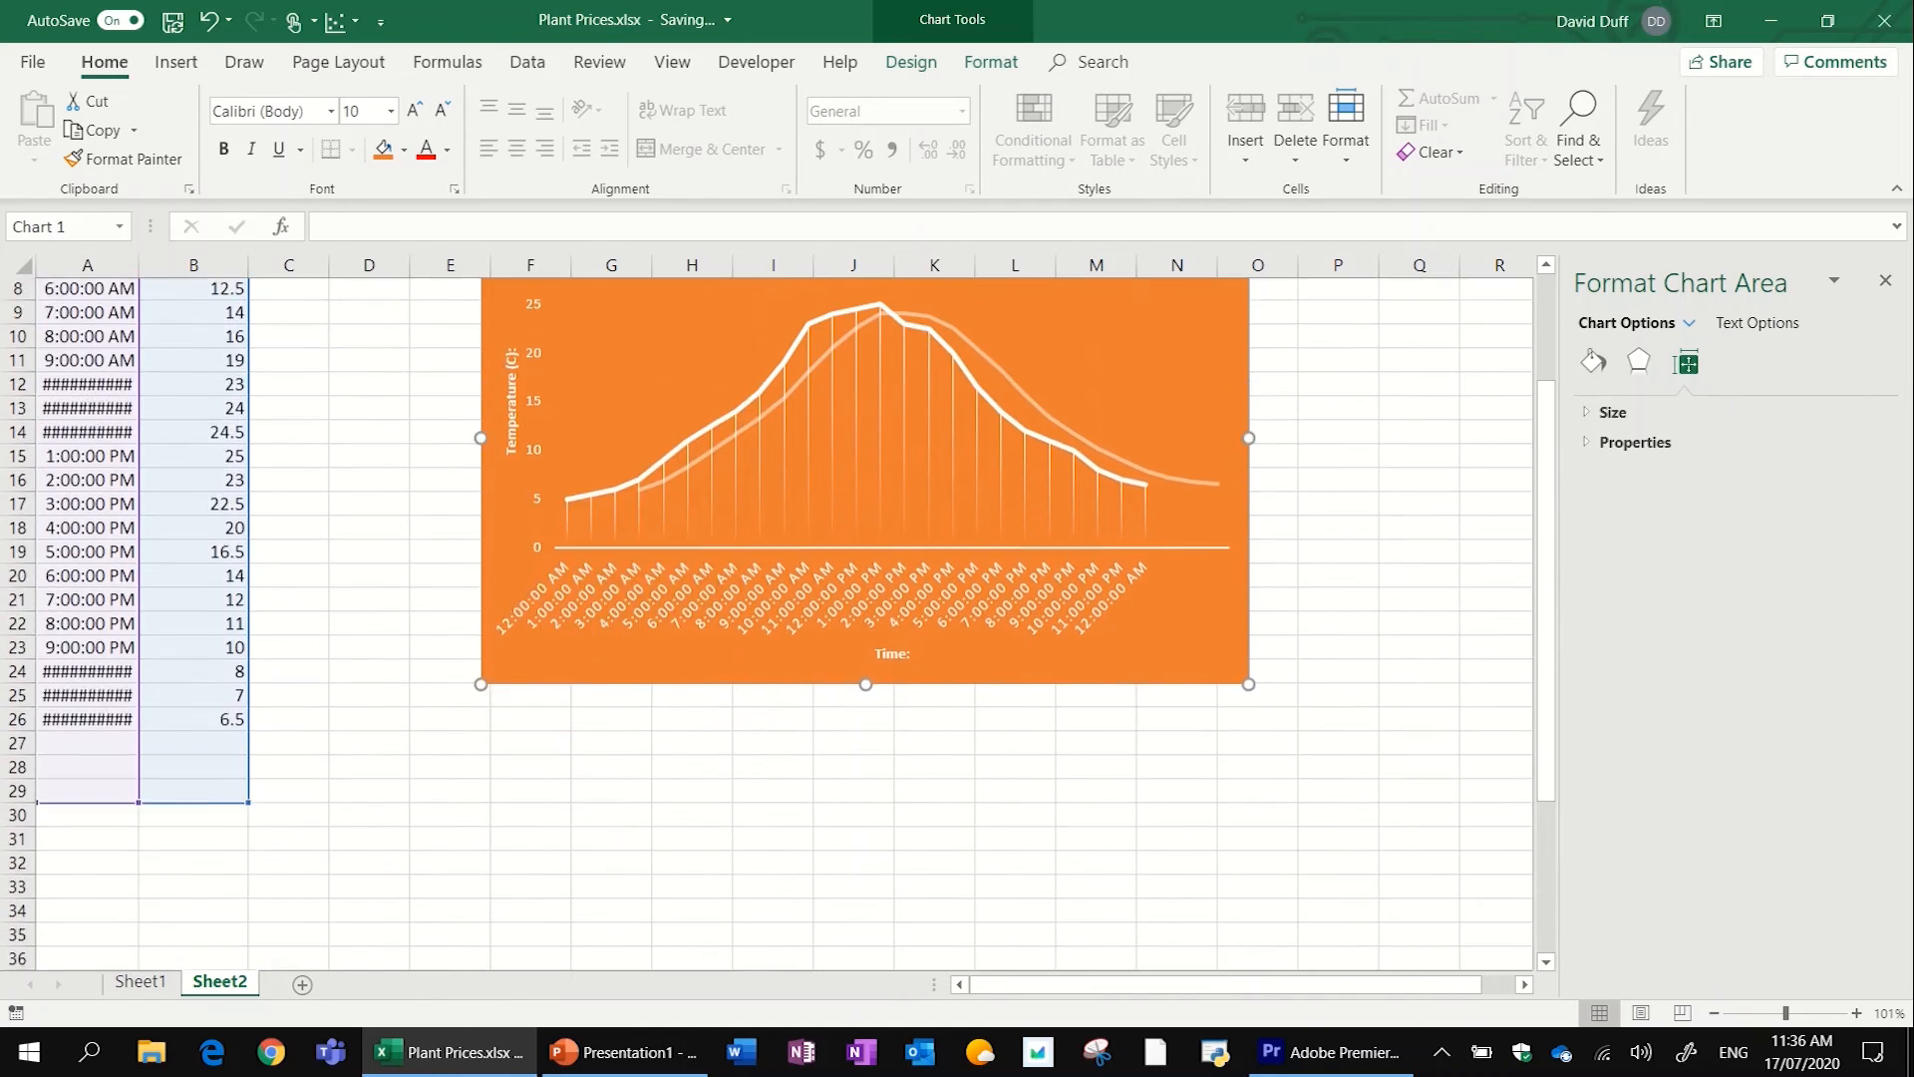
scroll(768, 623, "up", 3)
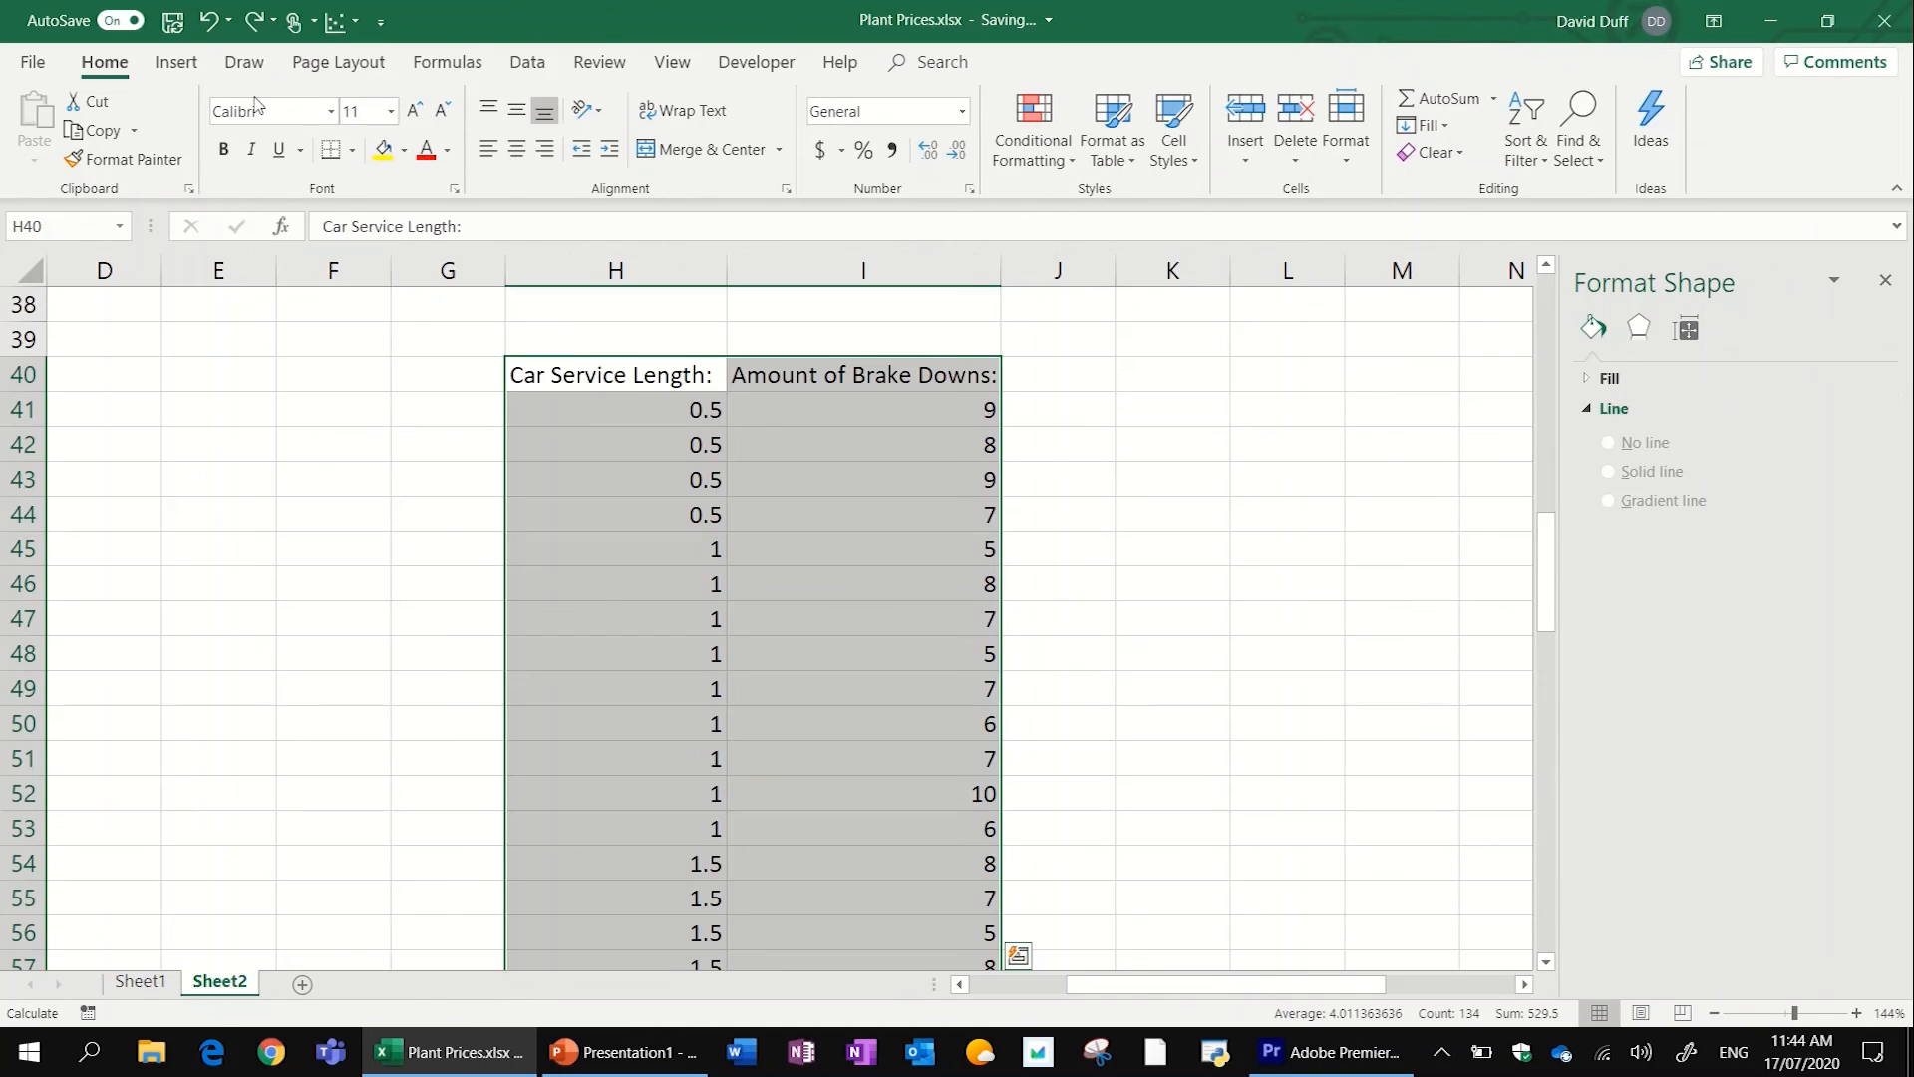
- Insert a basic scatter chart from the selected Car Service Length and Amount of Brake Downs data
left_click(177, 62)
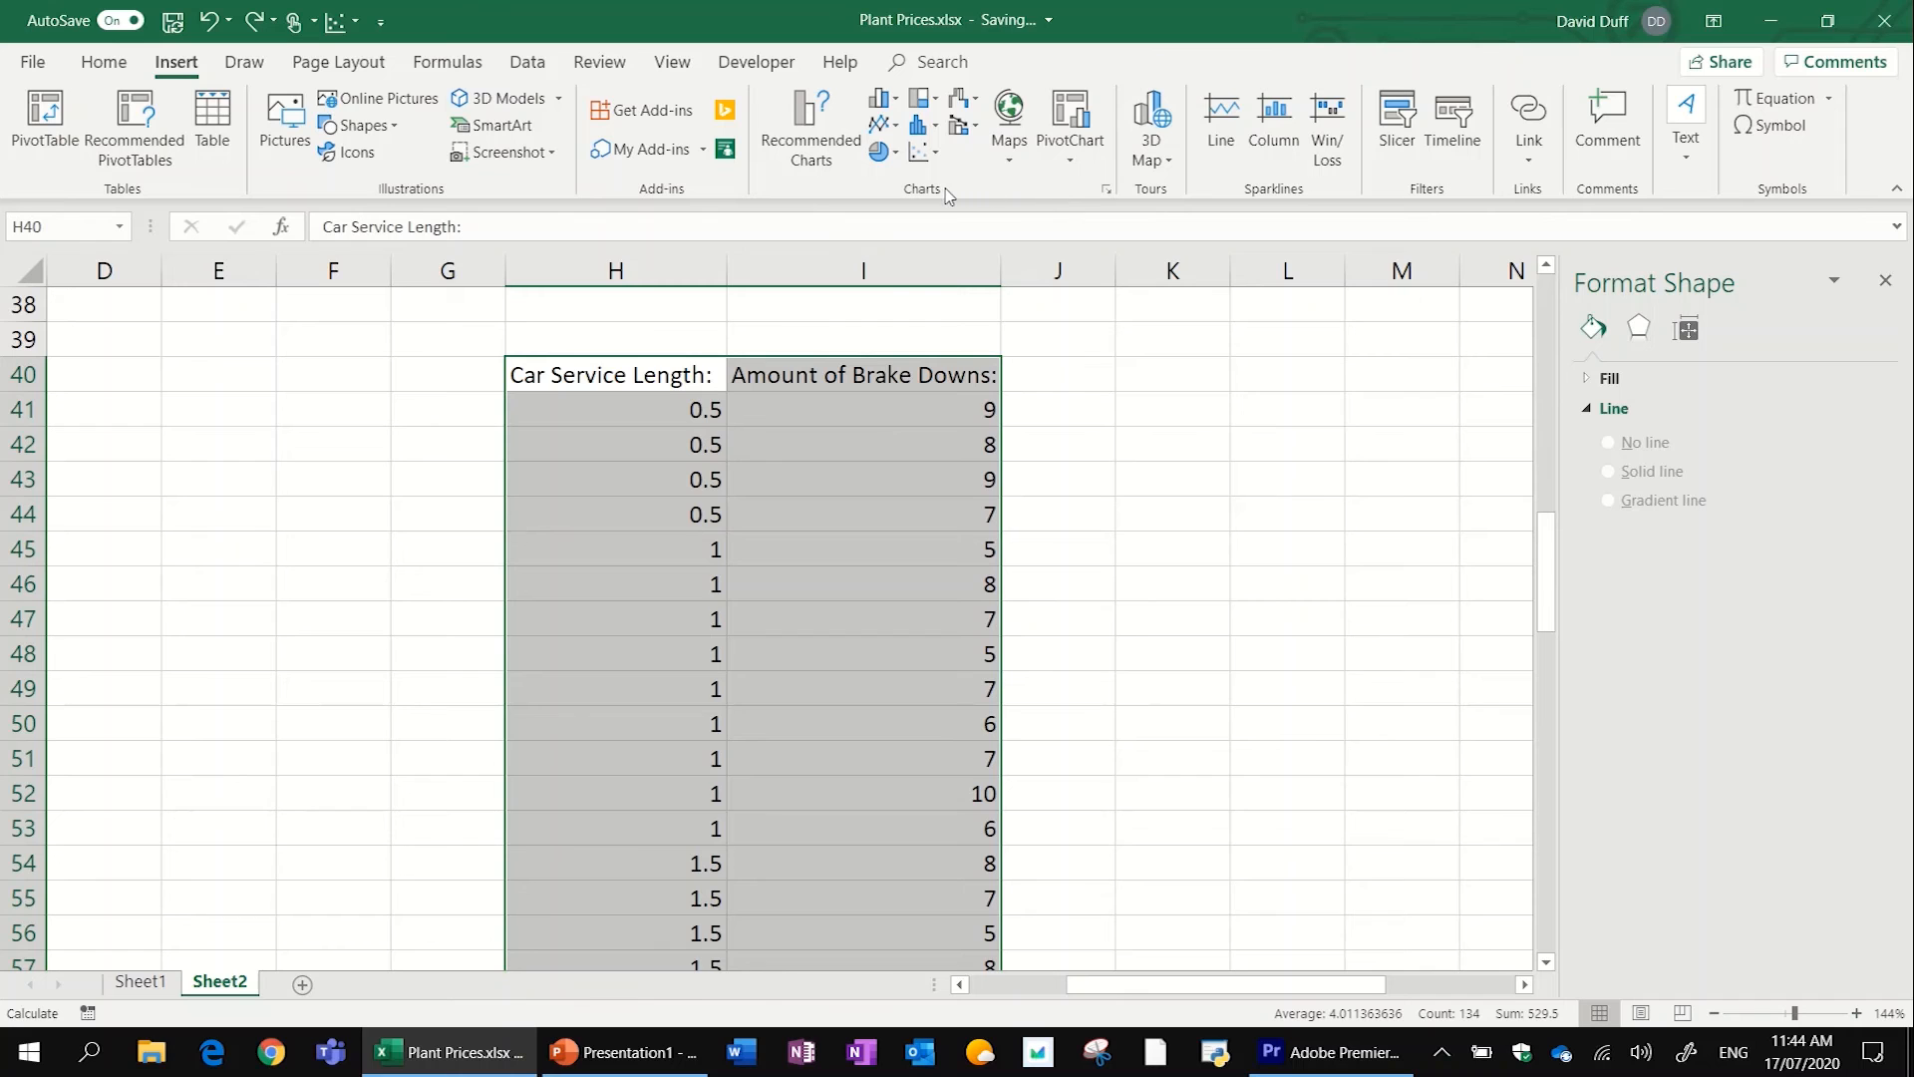
scroll(788, 628, "down", 20)
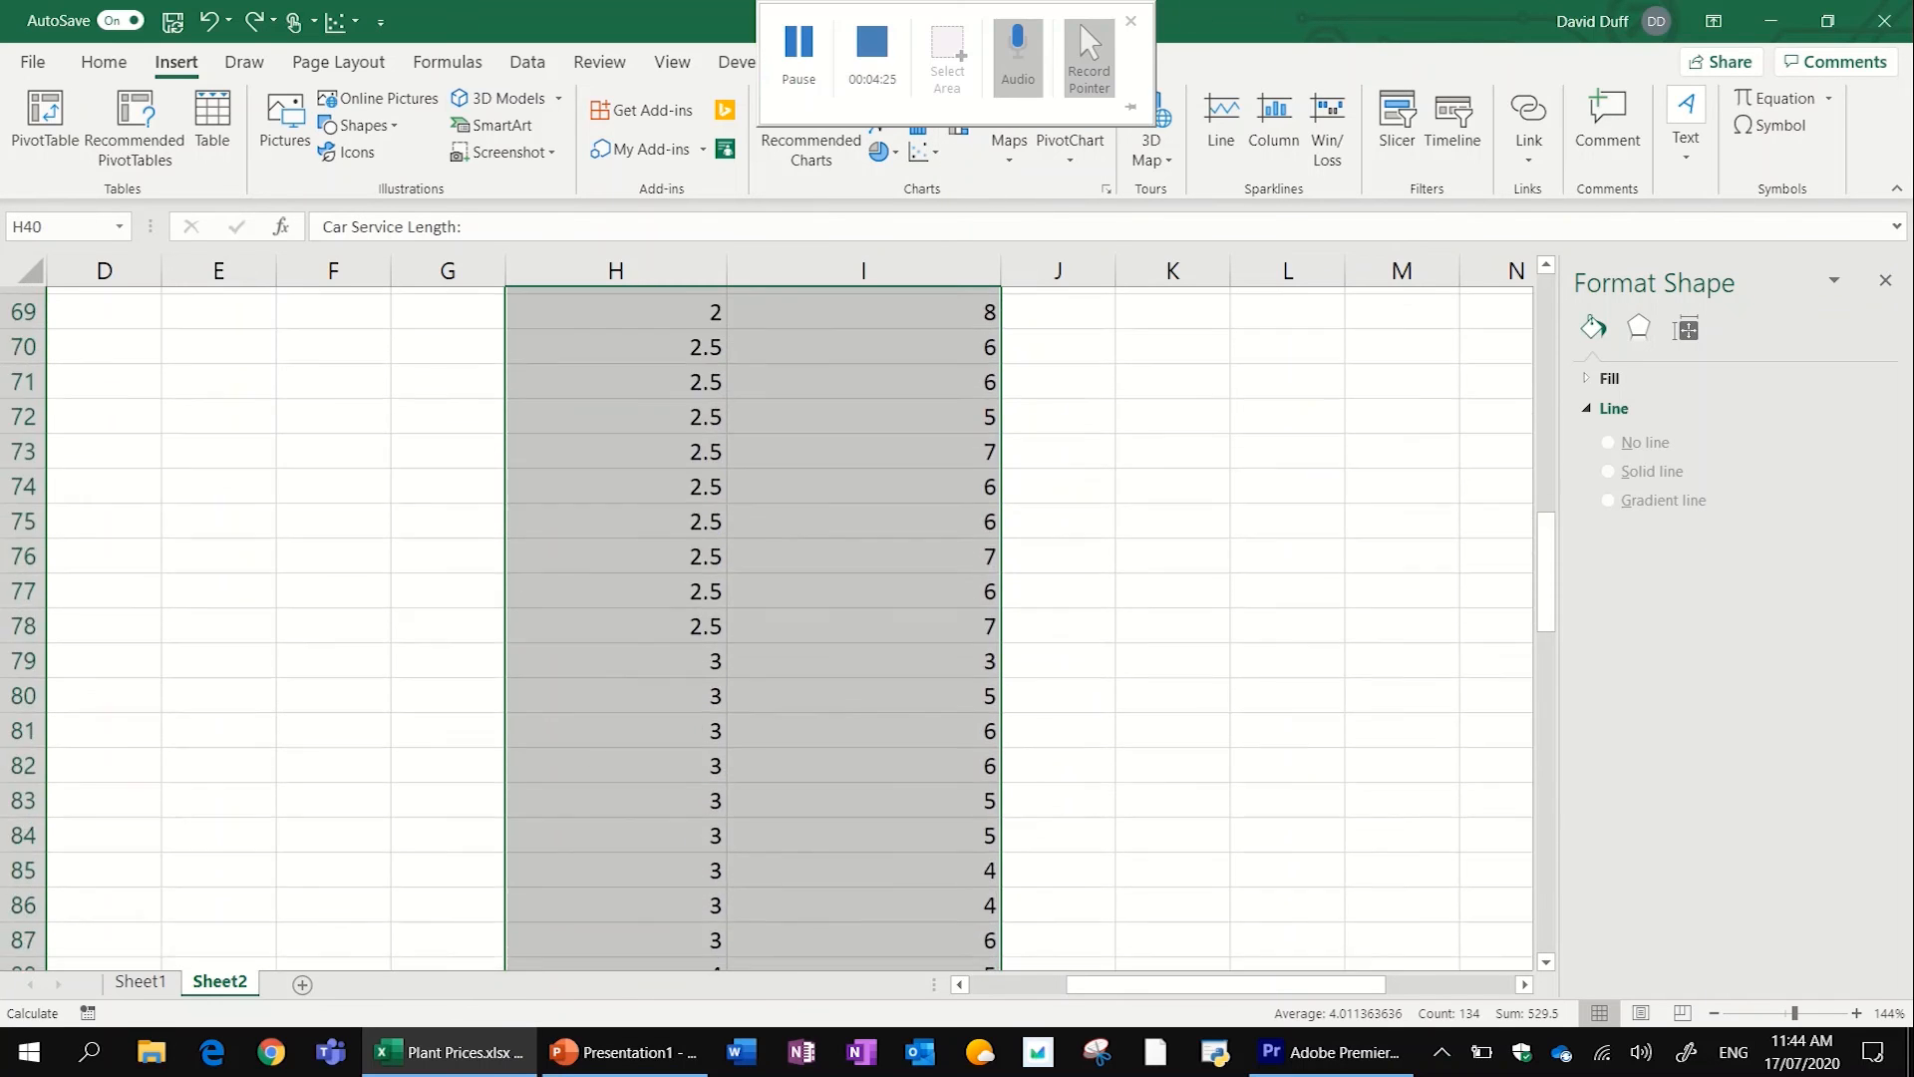
scroll(788, 628, "up", 13)
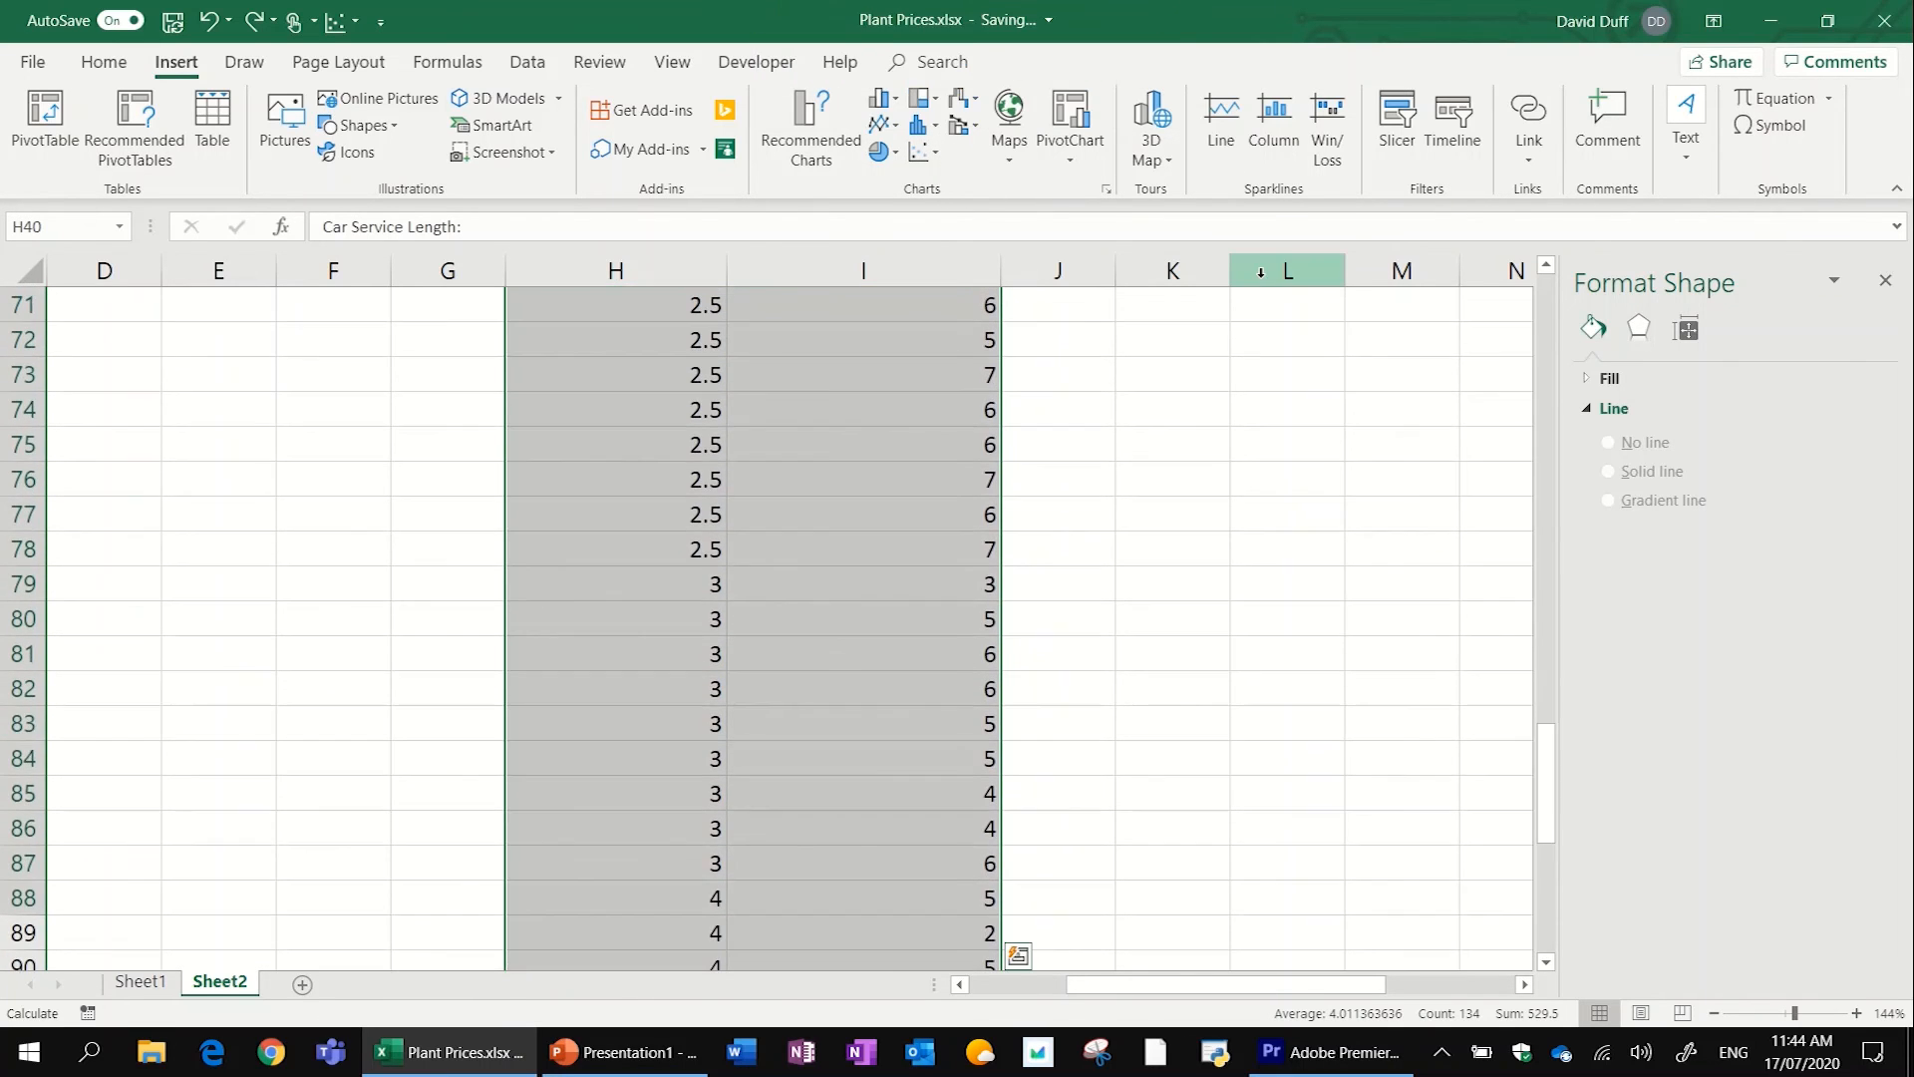
scroll(788, 628, "up", 11)
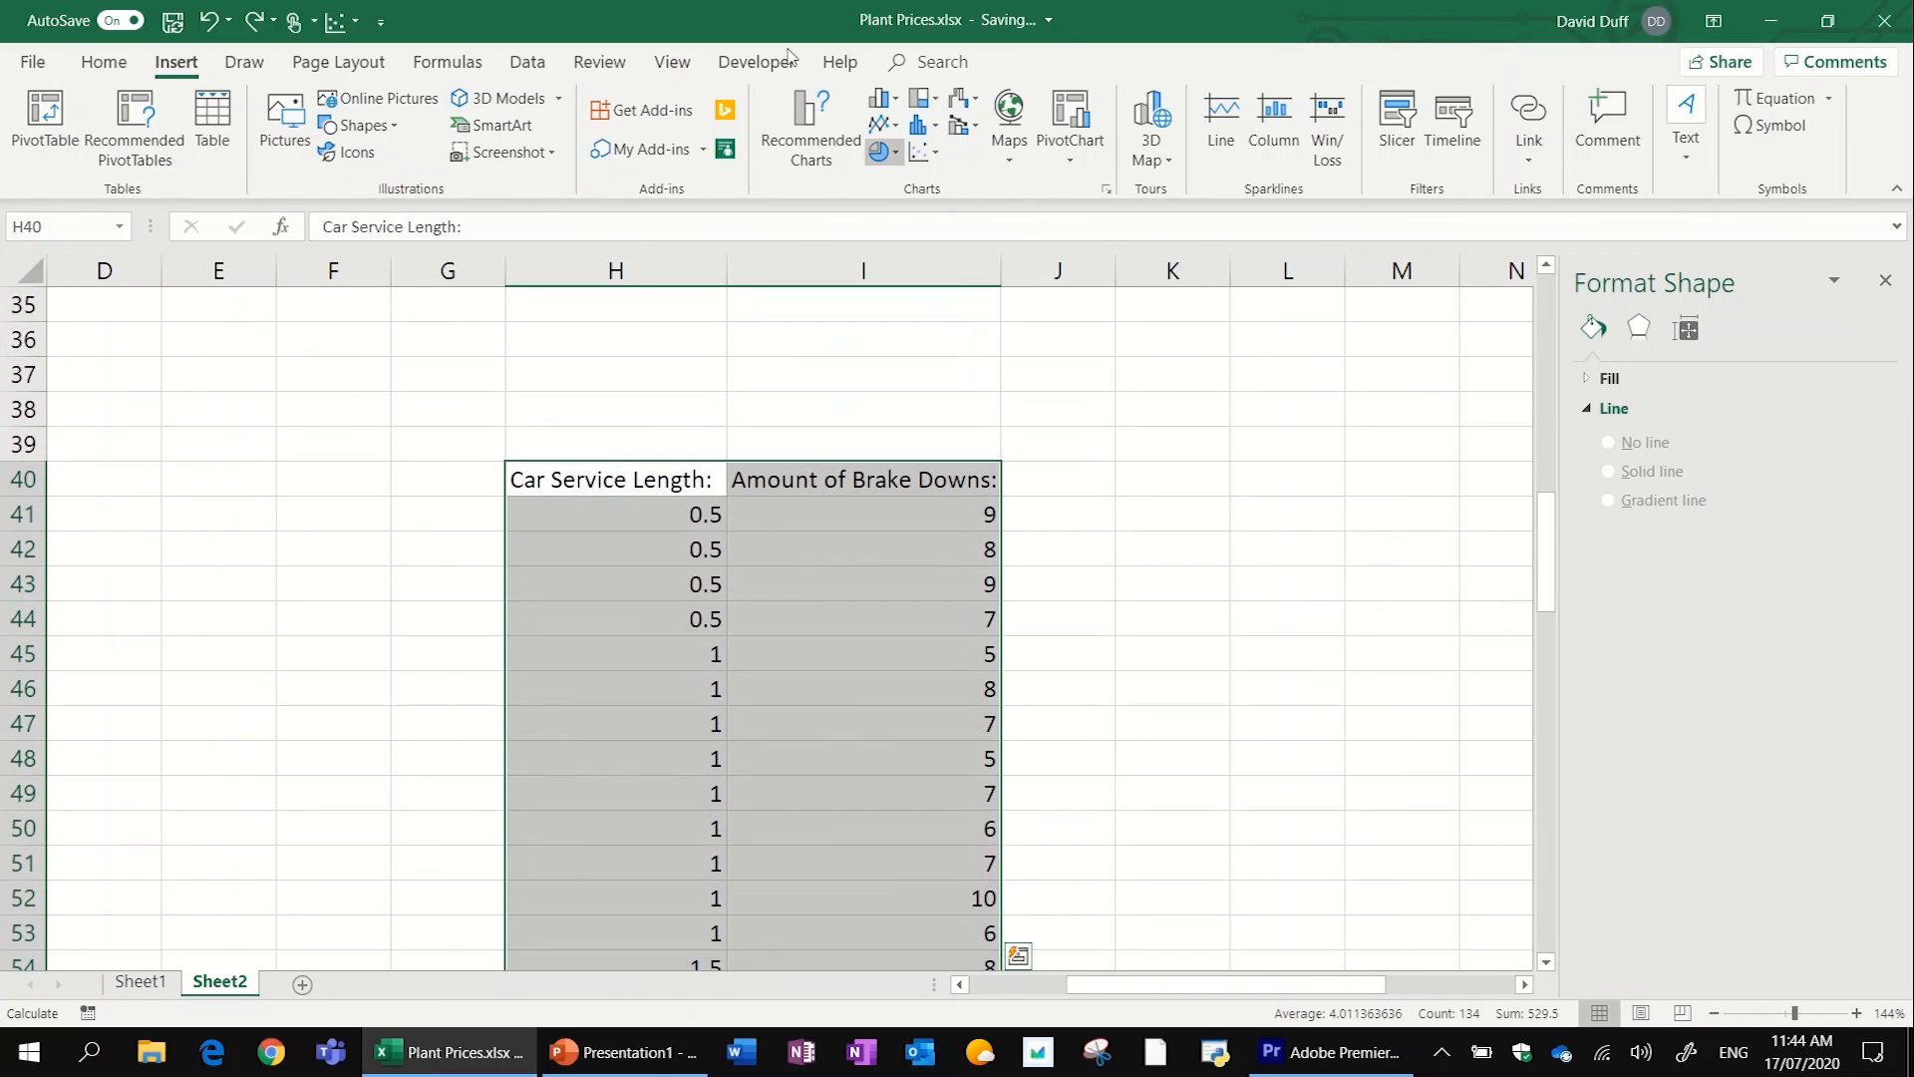
left_click(938, 157)
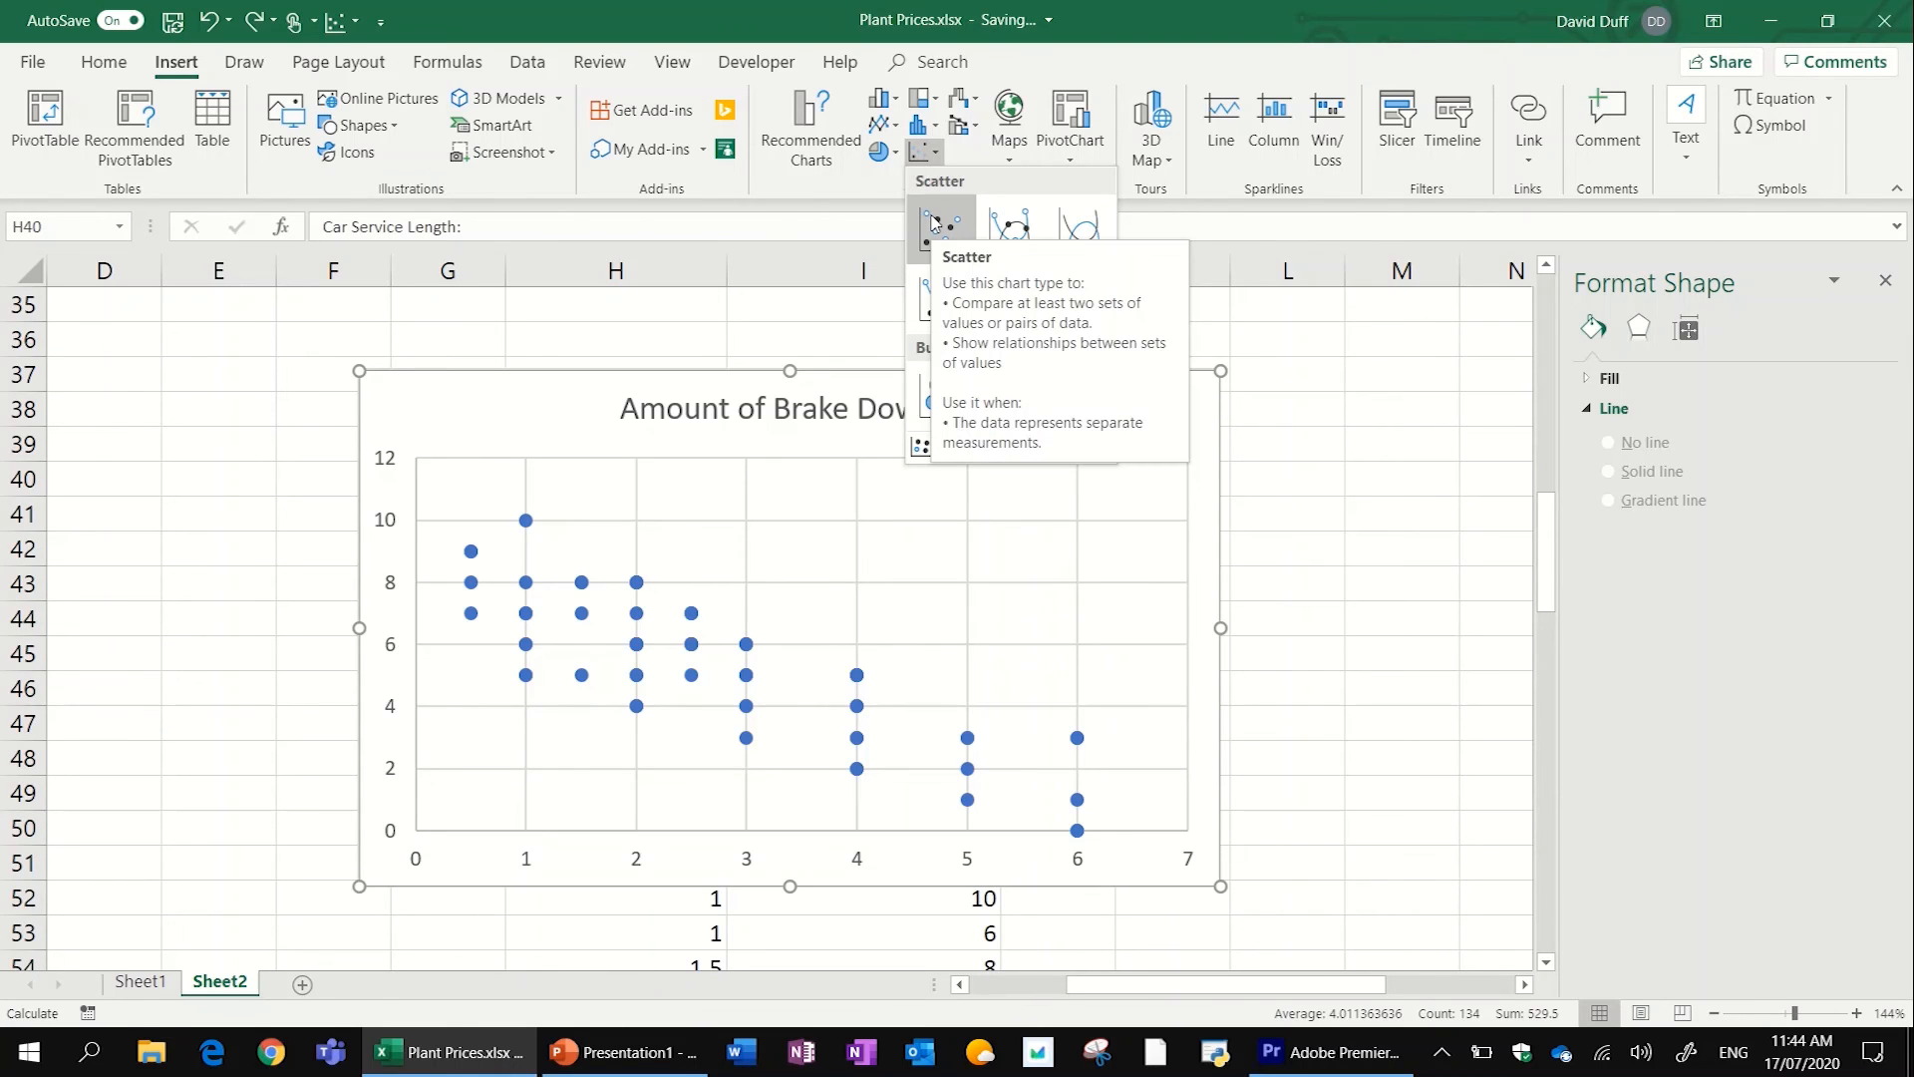
left_click(935, 224)
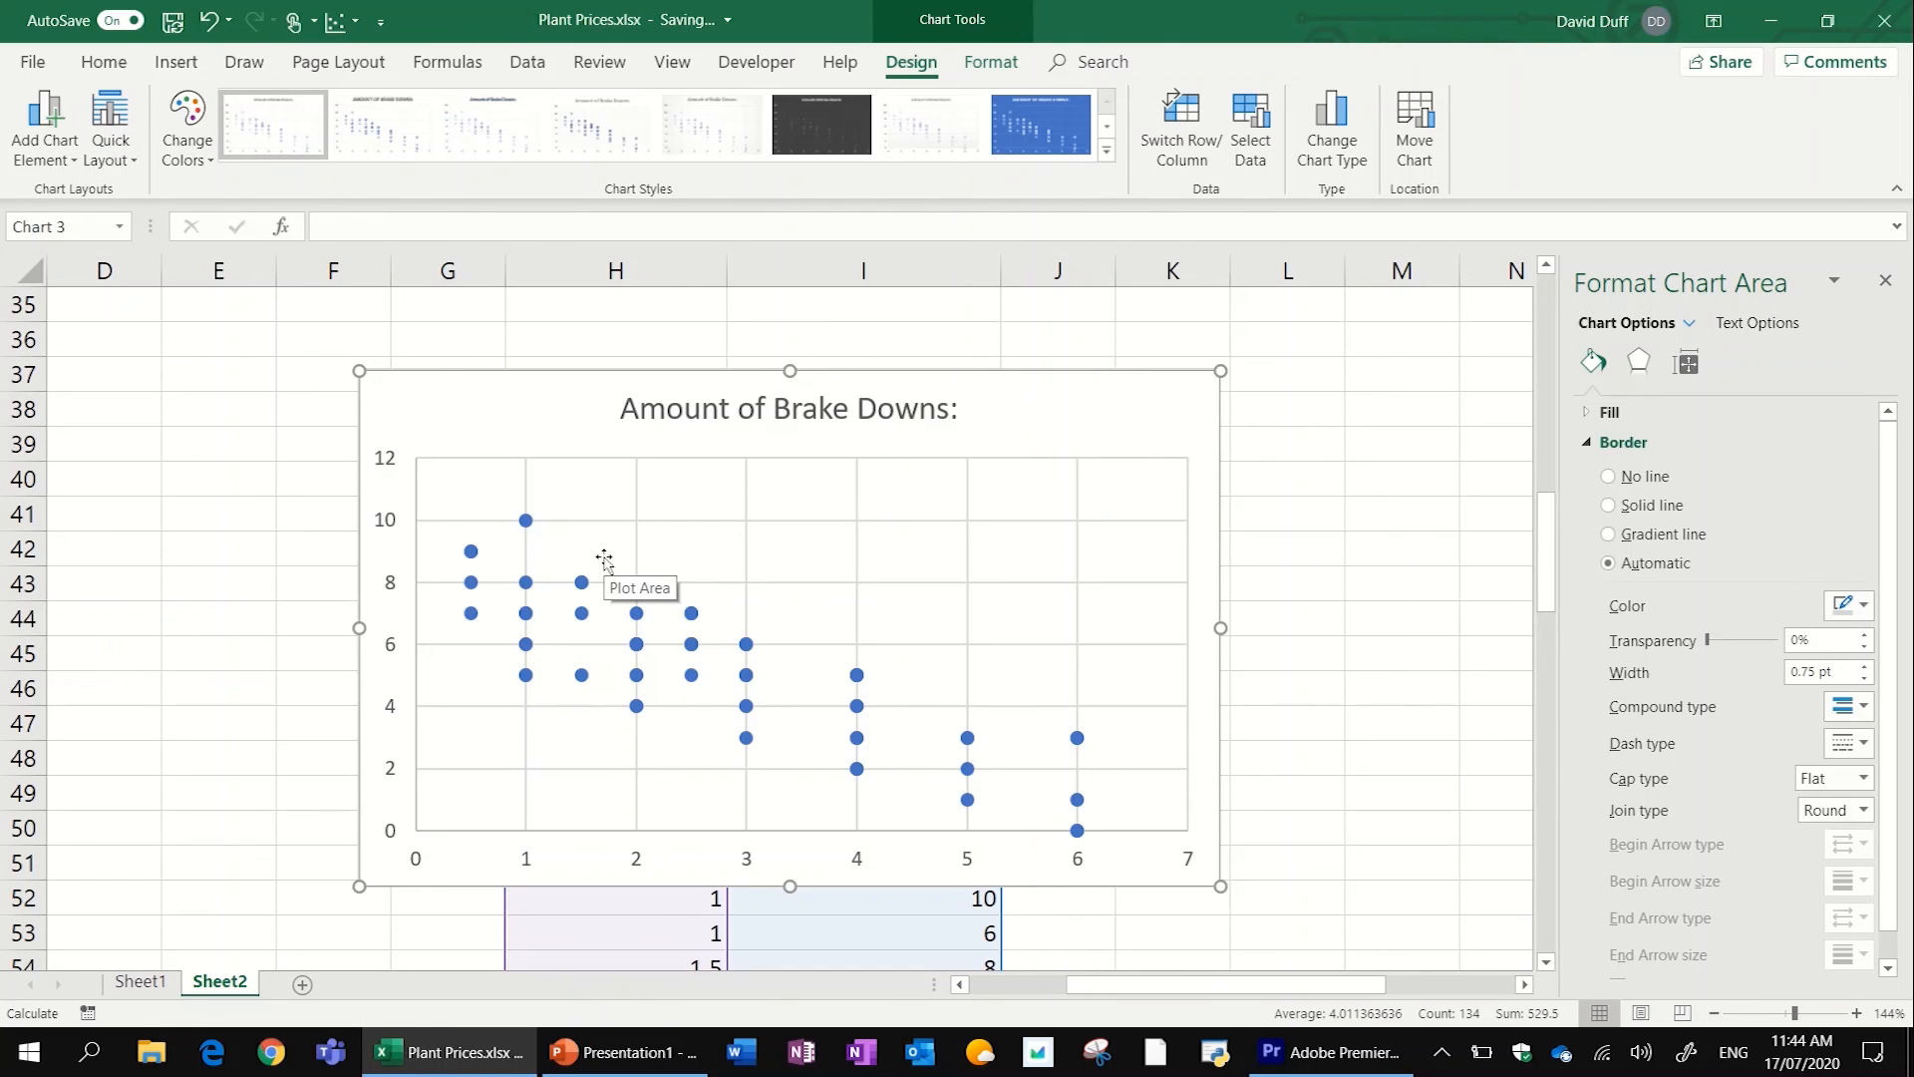
- Move the brake downs scatter chart off its data into the empty cells starting at about column K, row 37
left_click_drag(1027, 413, 1844, 430)
scroll(794, 628, "right", 3)
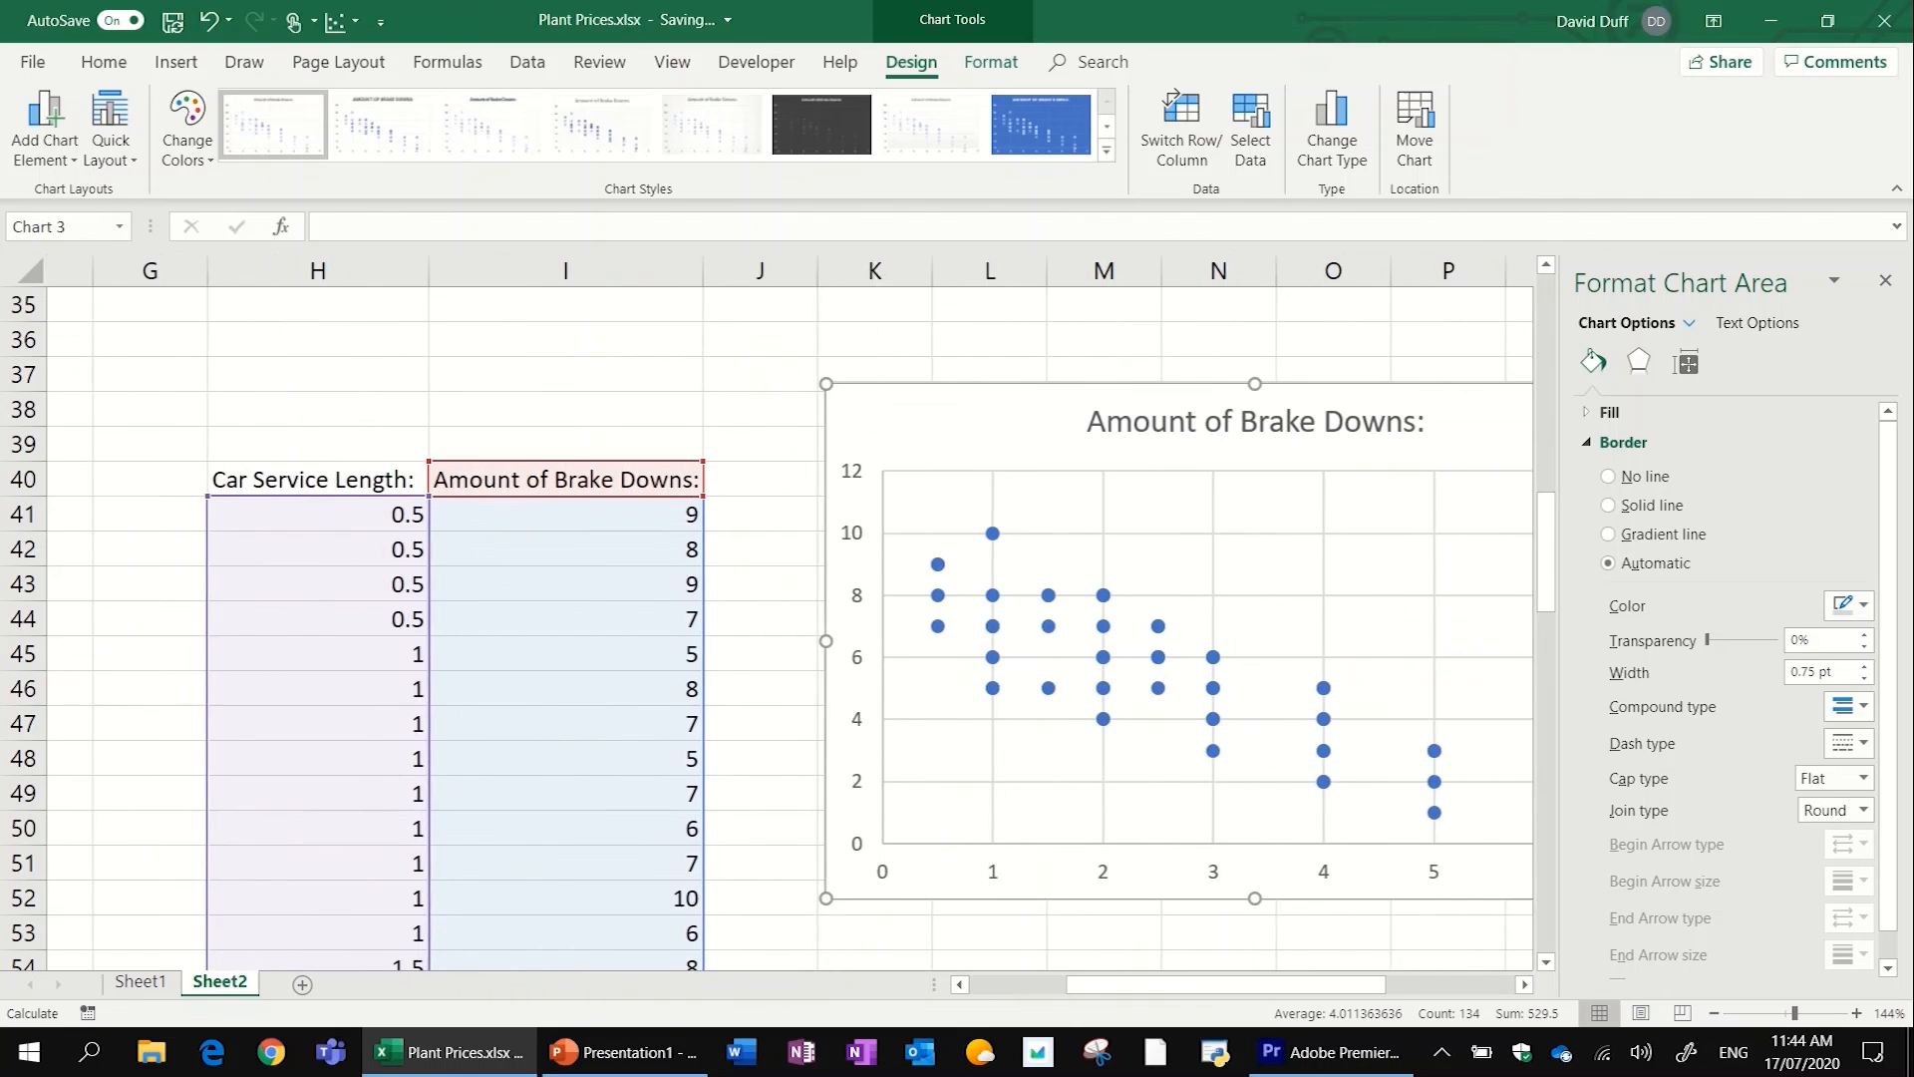
scroll(794, 628, "down", 2)
scroll(794, 628, "right", 2)
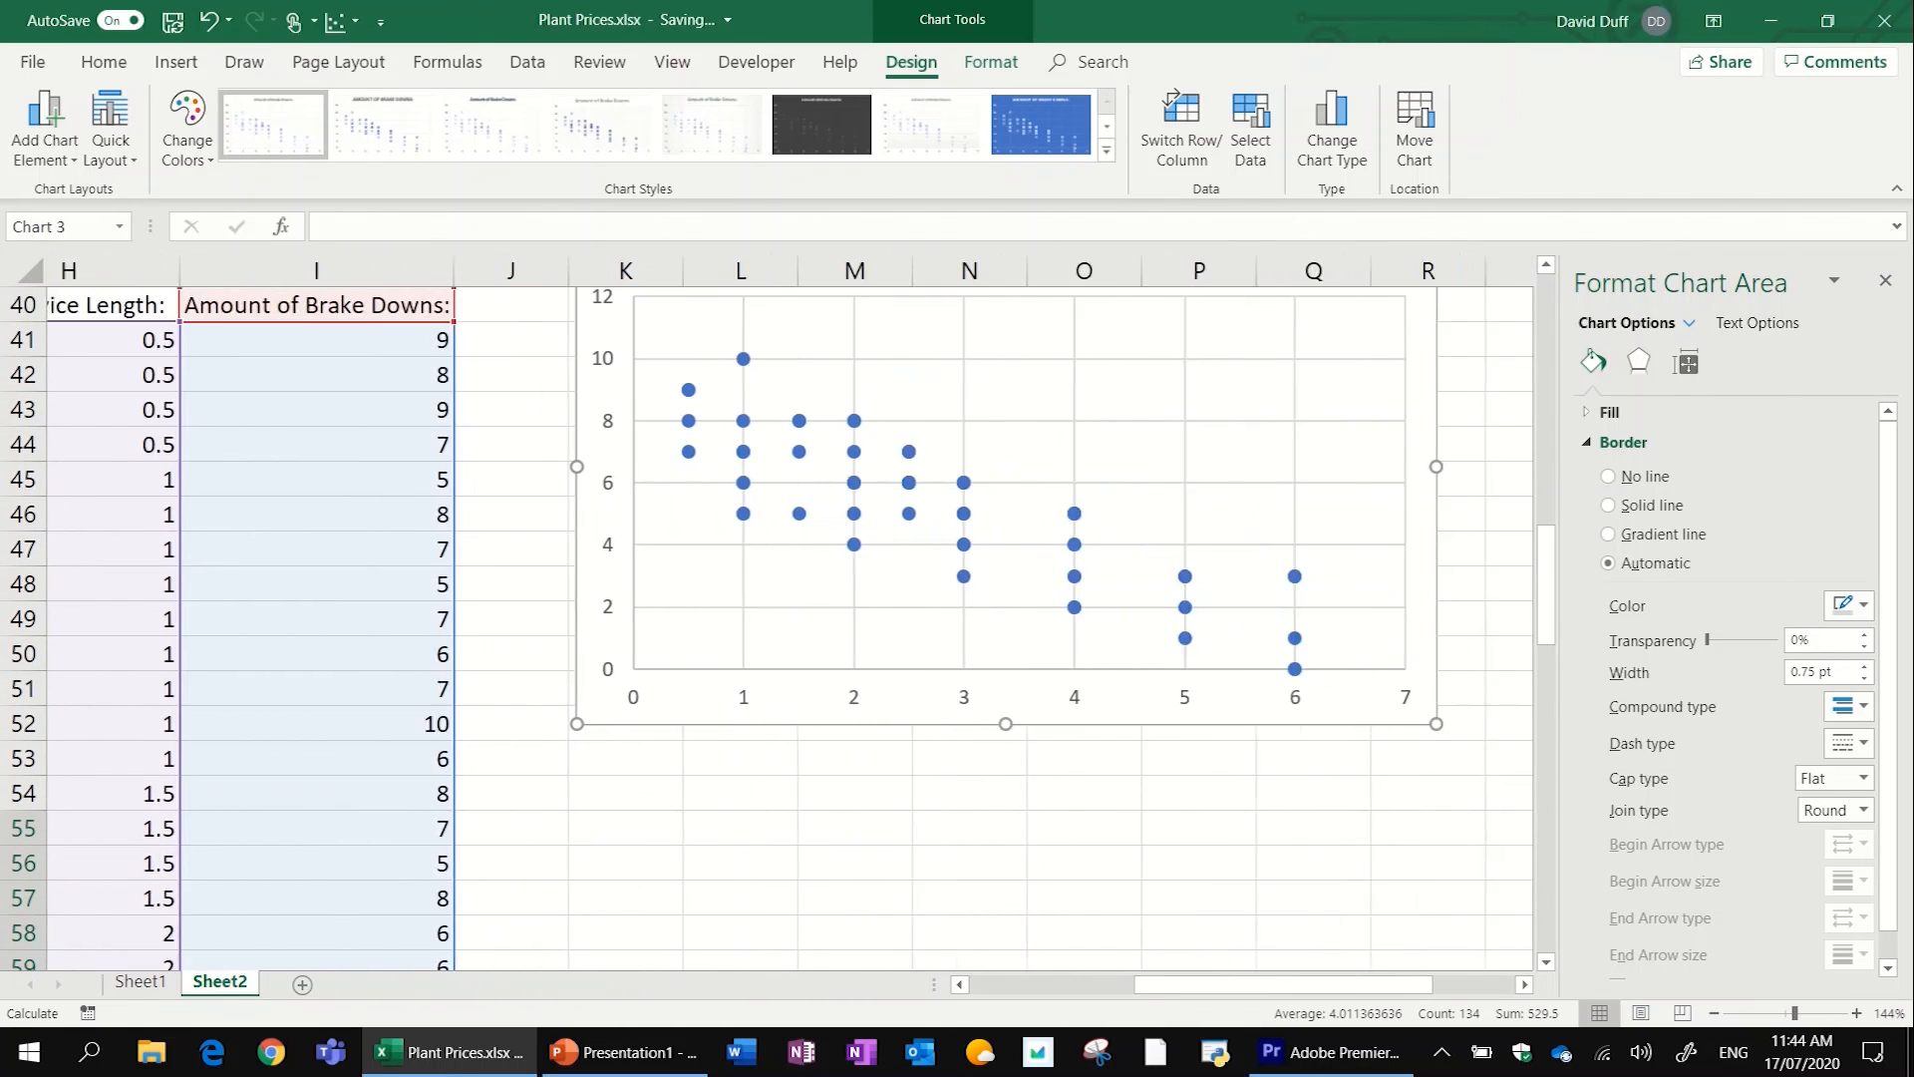
- Add a trendline to the brake downs scatter chart
scroll(794, 628, "up", 1)
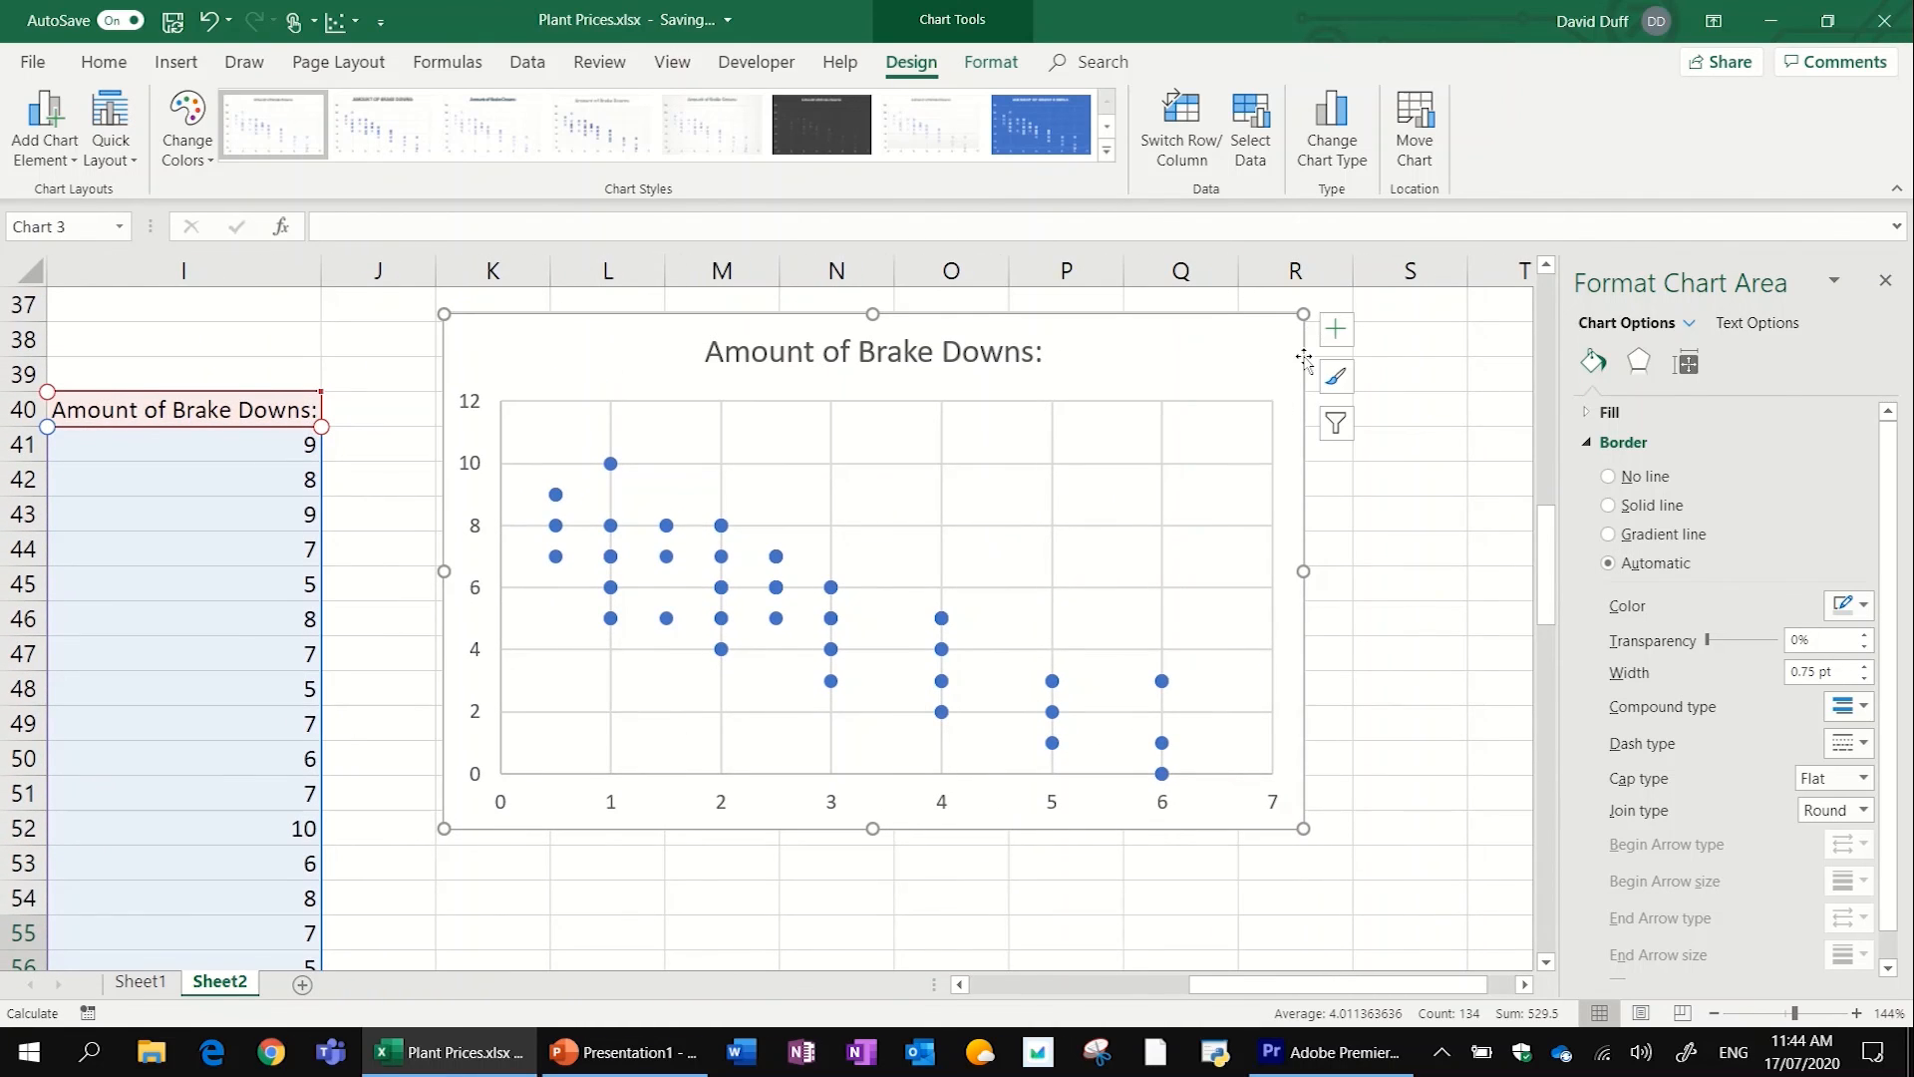
left_click(1335, 329)
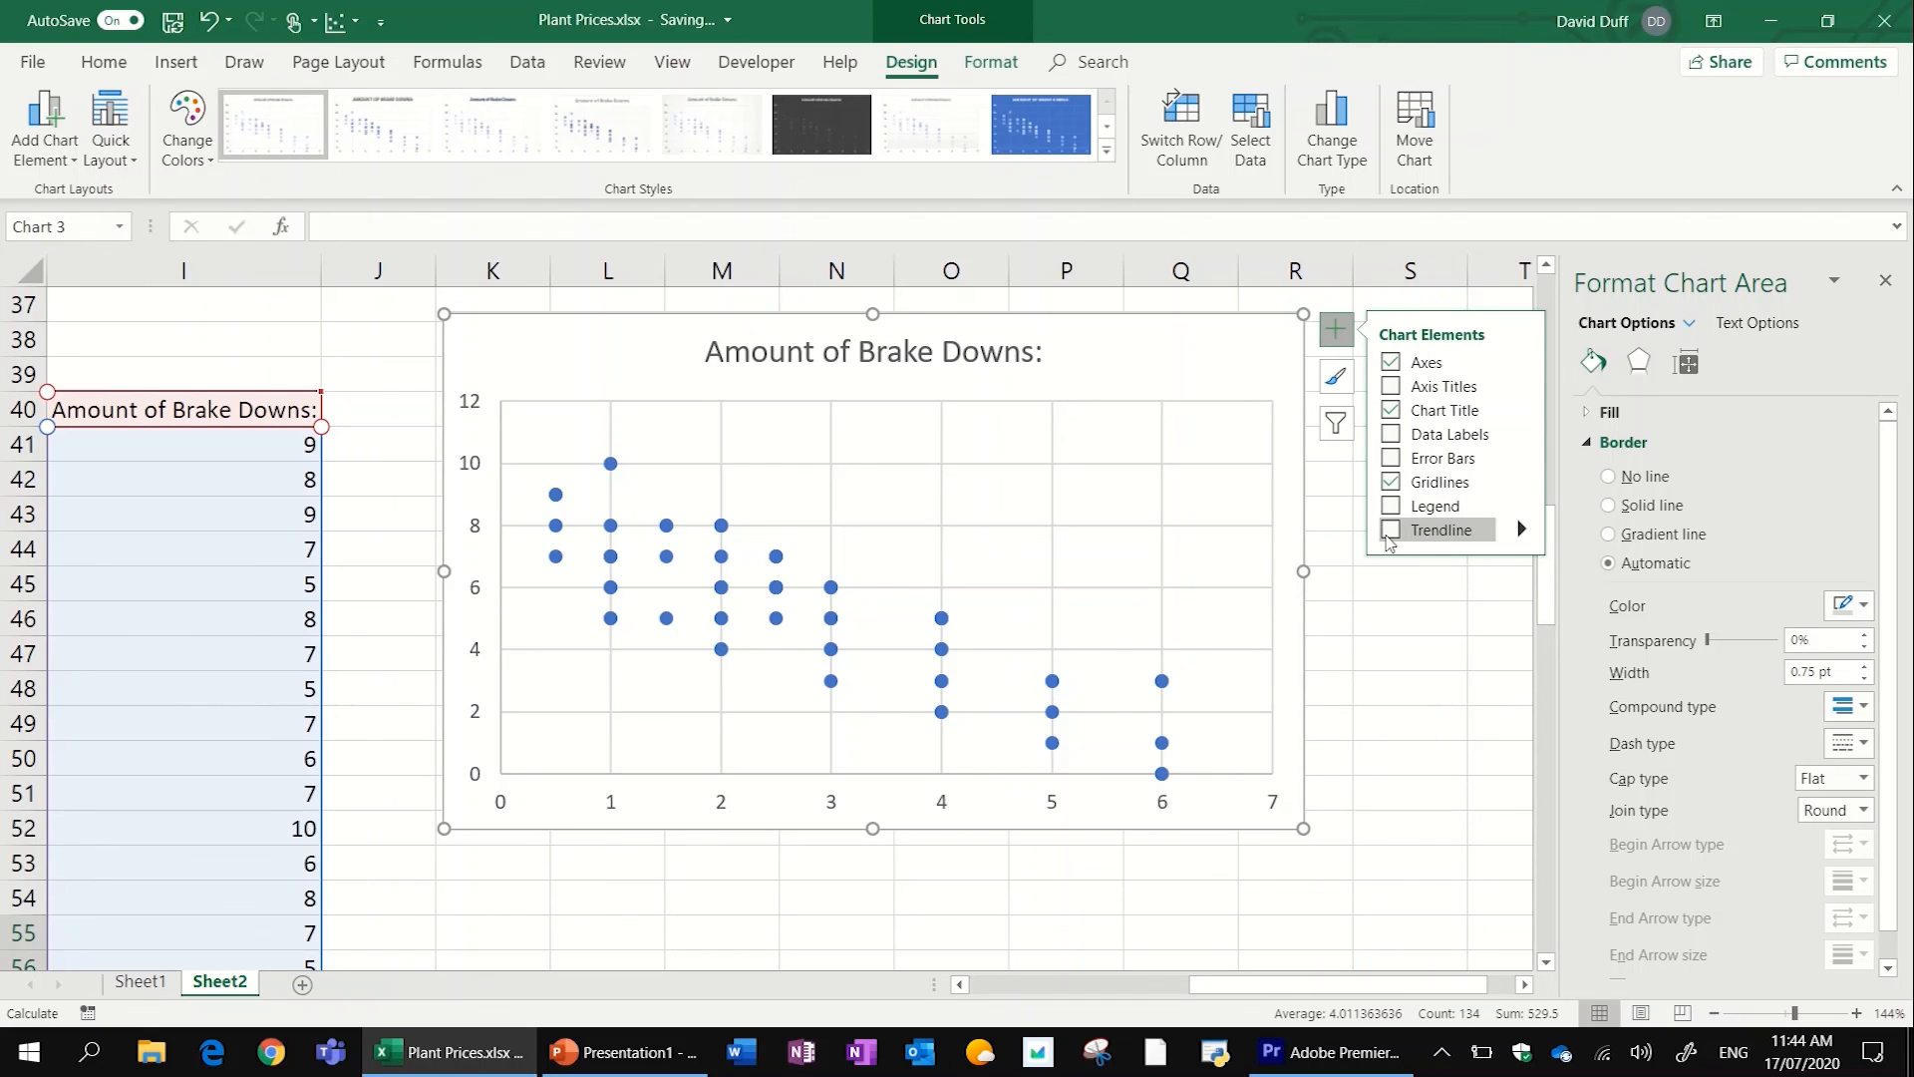
left_click(1391, 531)
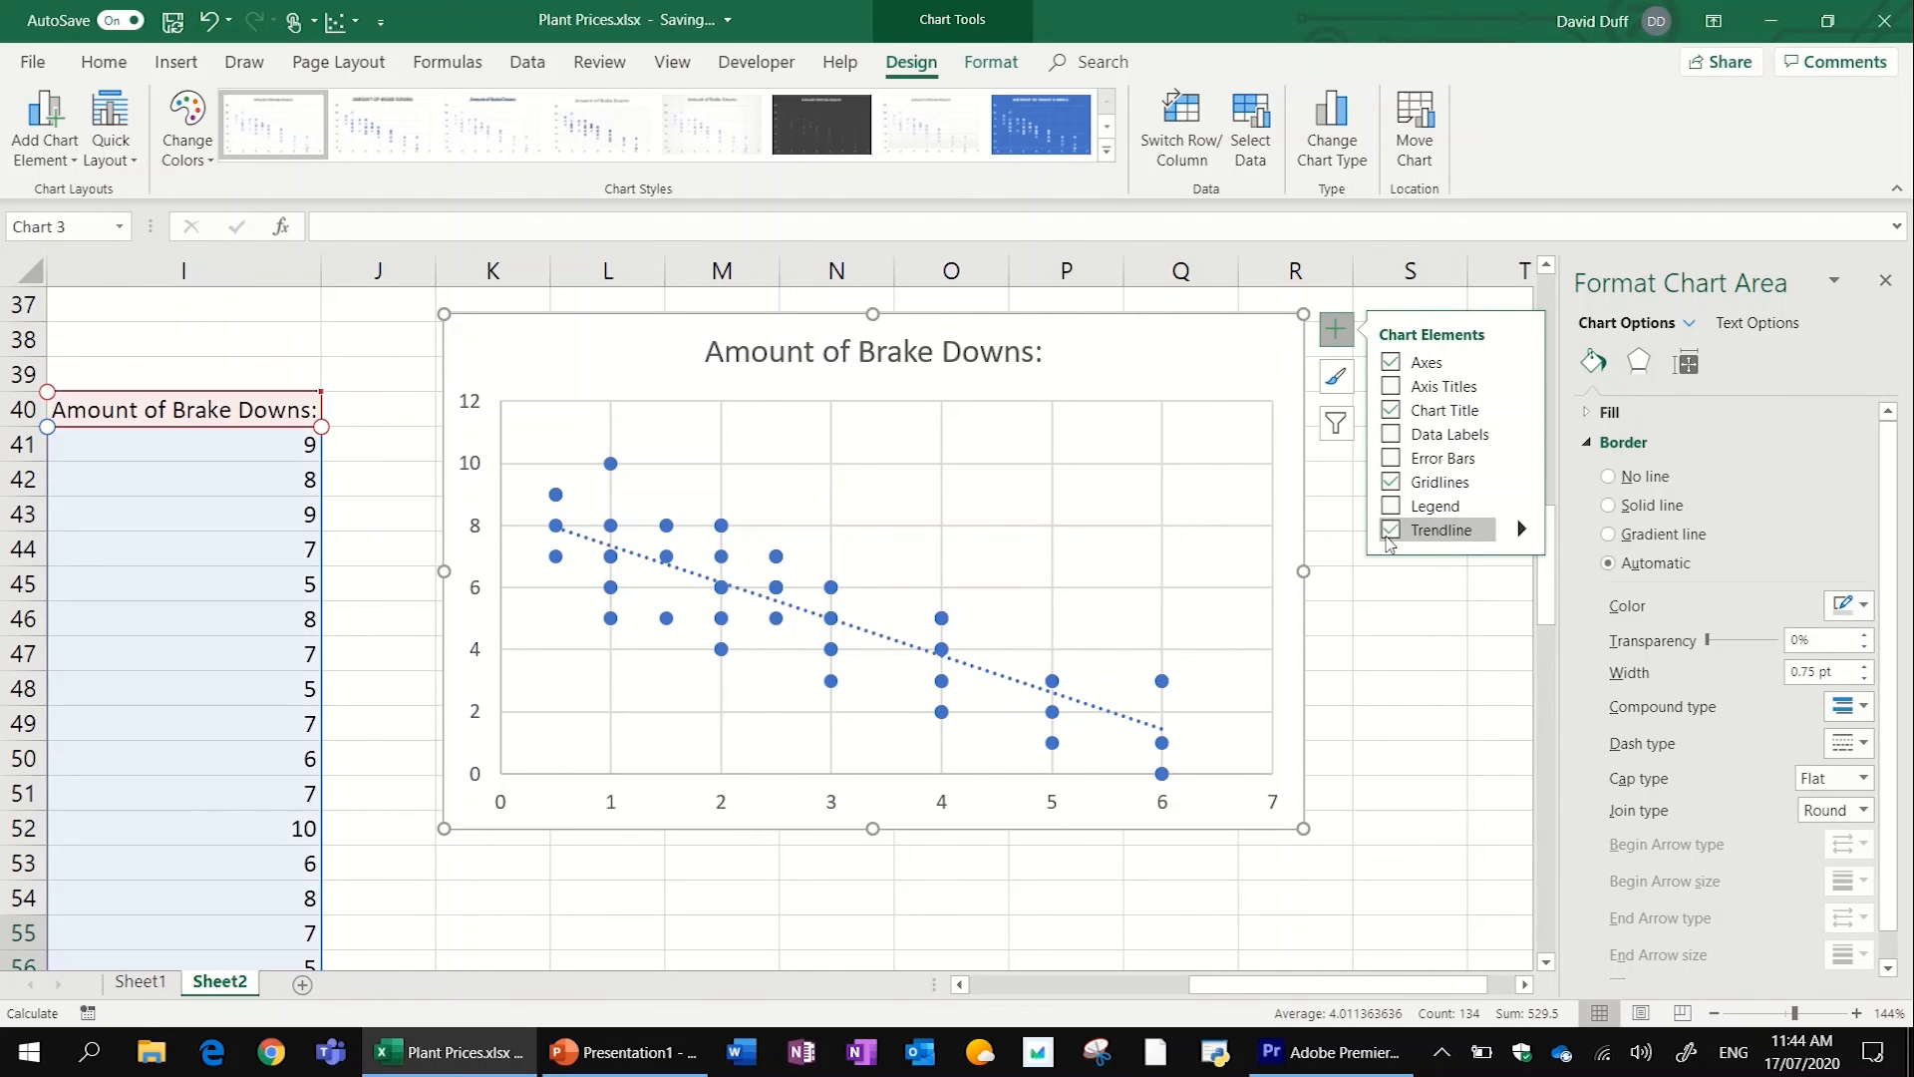